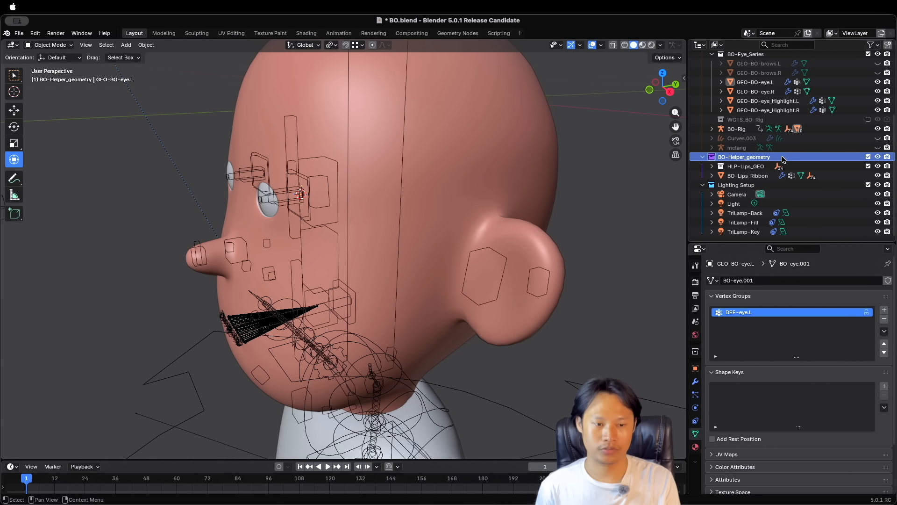
Add a UV sphere at the left eye's origin in the BO-Helper_geometry collection and scale it to about 0.069.
key("shift+a")
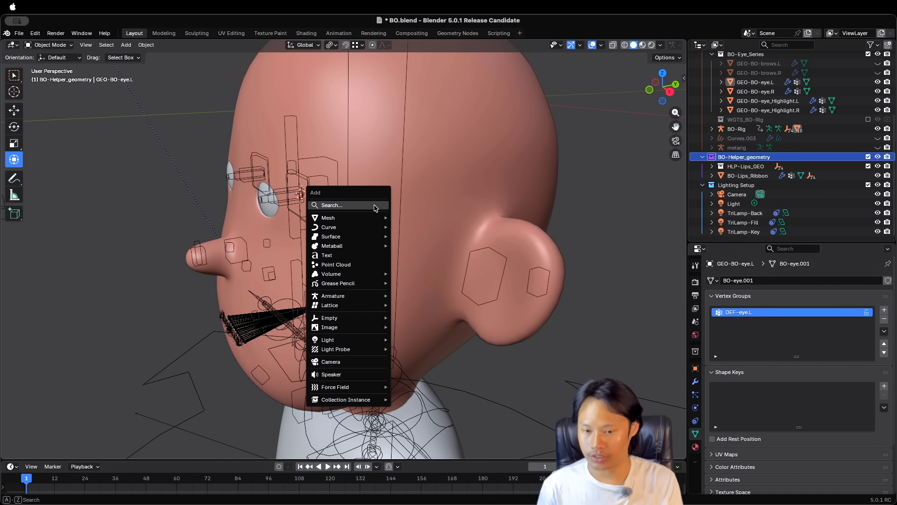
mouse_move(360, 219)
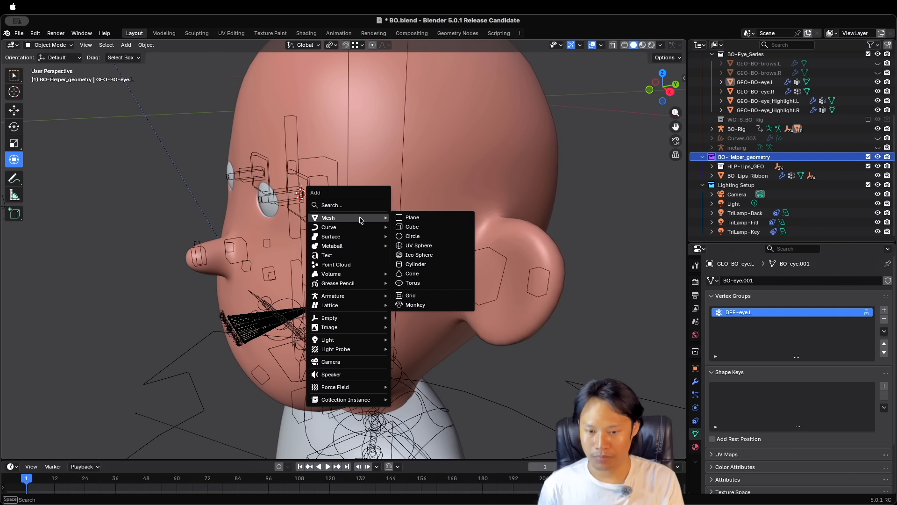
left_click(426, 245)
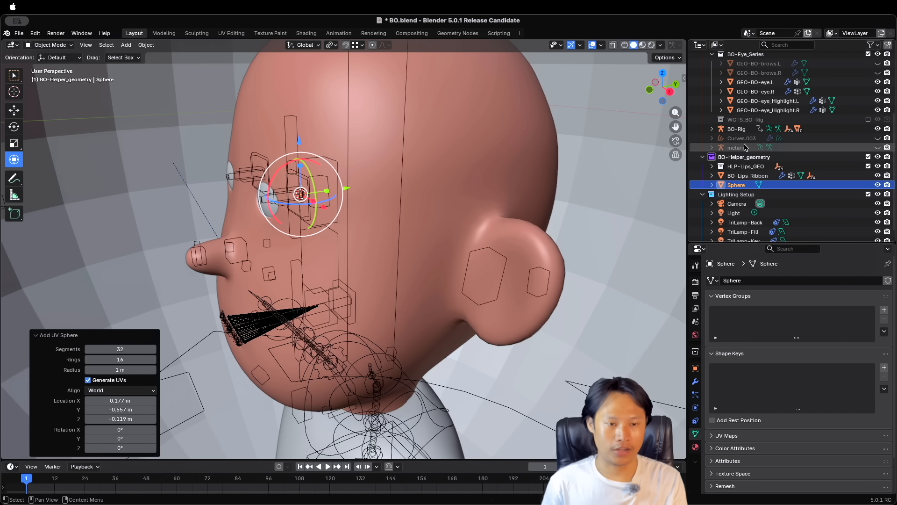
scroll(740, 96, "up", 2)
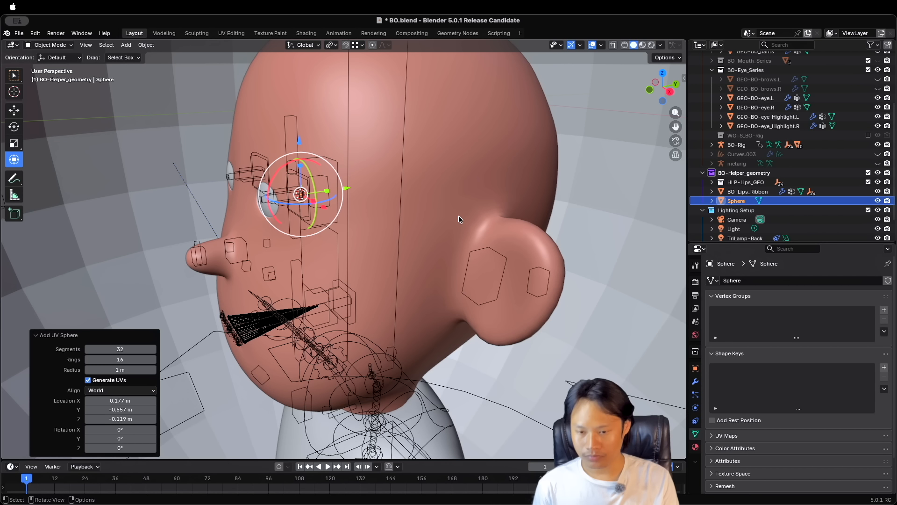
key("s")
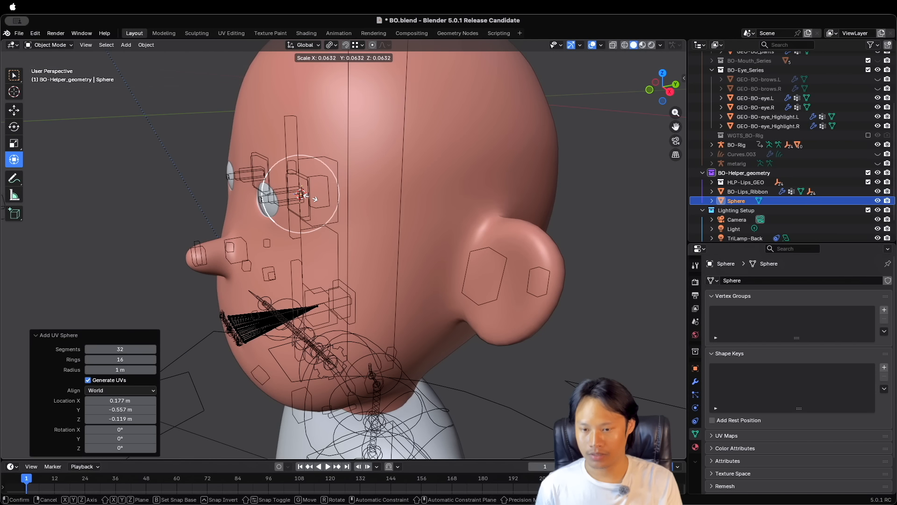
left_click(308, 197)
scroll(299, 196, "up", 3)
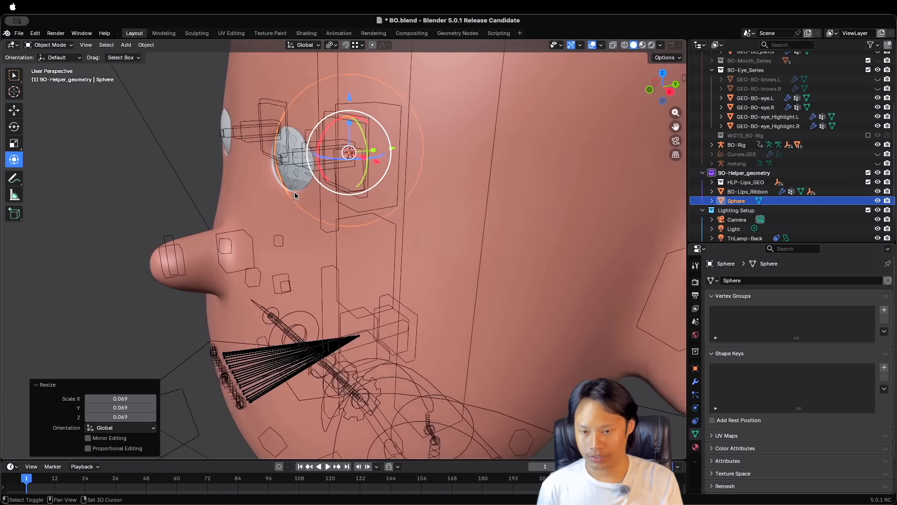
Rotate the sphere 90° around the global X axis.
middle_click_drag(295, 196, 327, 173)
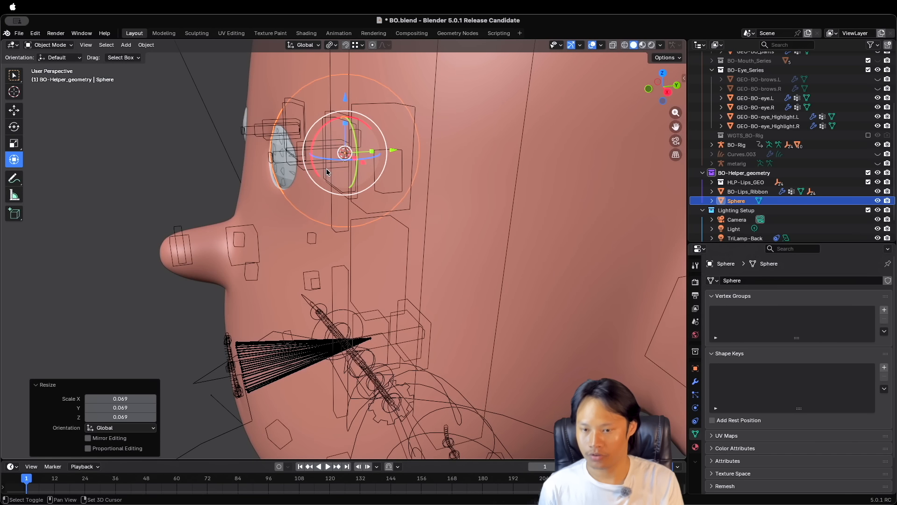
scroll(327, 173, "down", 1)
scroll(328, 172, "down", 1, "shift")
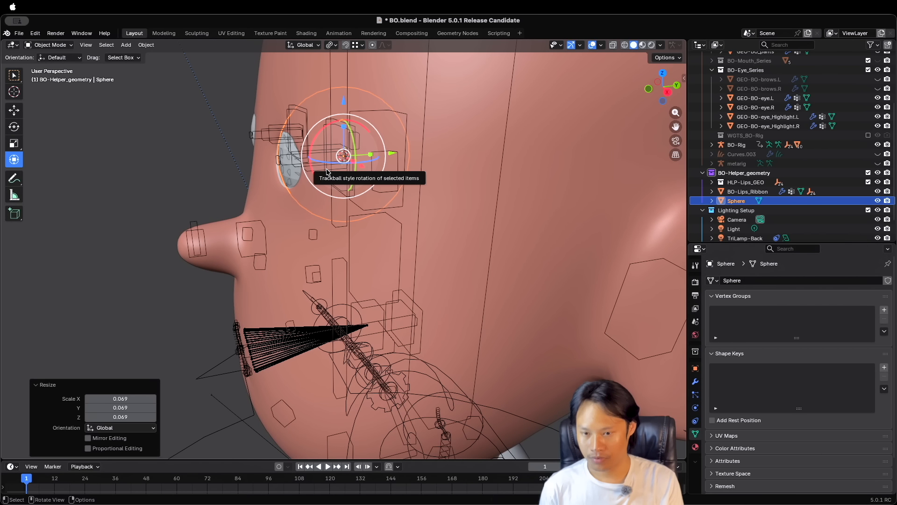
key("r")
key("x")
key("9")
key("0")
key("Return")
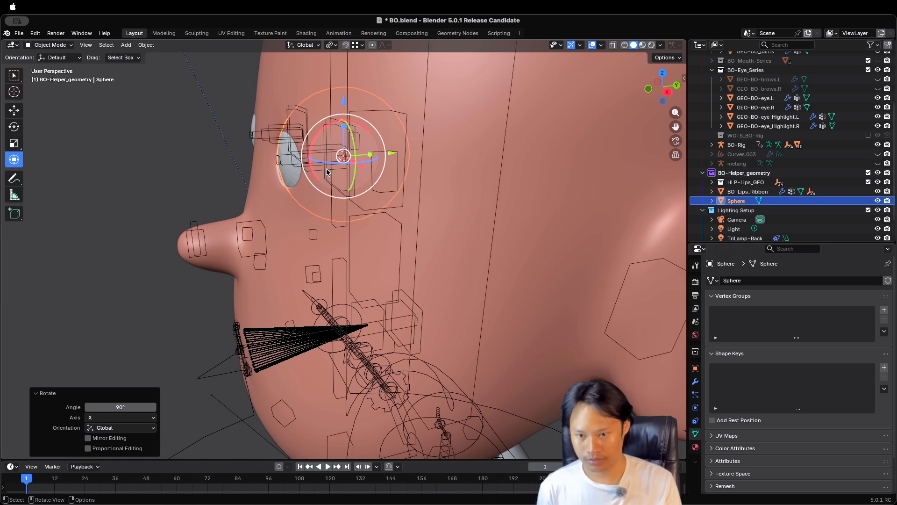
Resize the sphere's mesh to 0.993 around the left eye with proportional editing, and return to Object Mode.
scroll(327, 173, "up", 2)
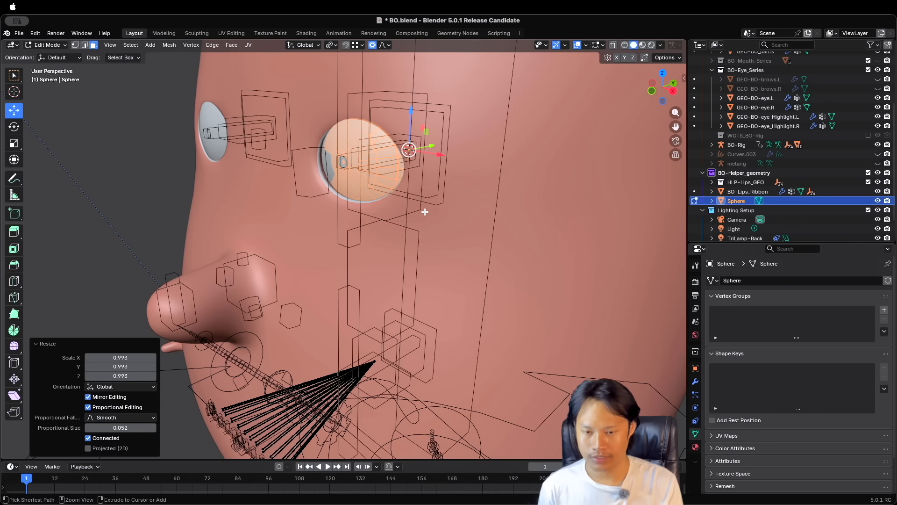
middle_click_drag(362, 210, 425, 212)
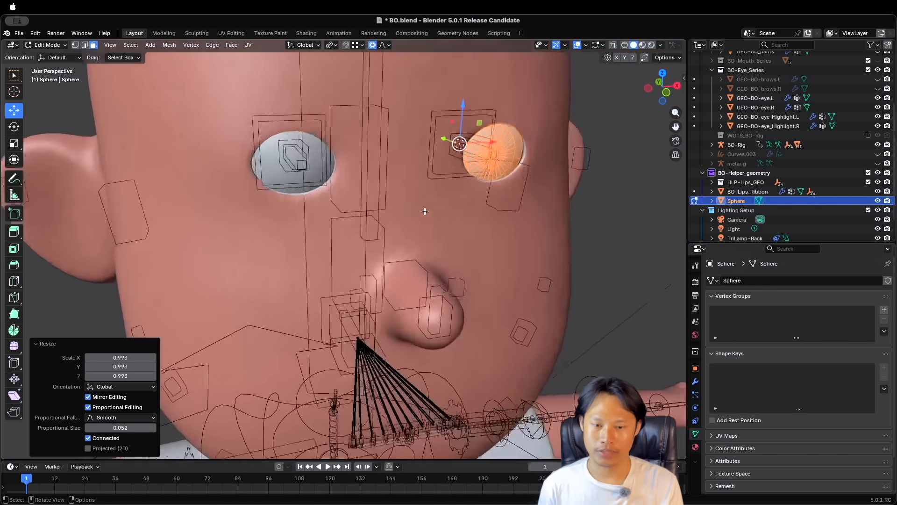
scroll(425, 212, "right", 10)
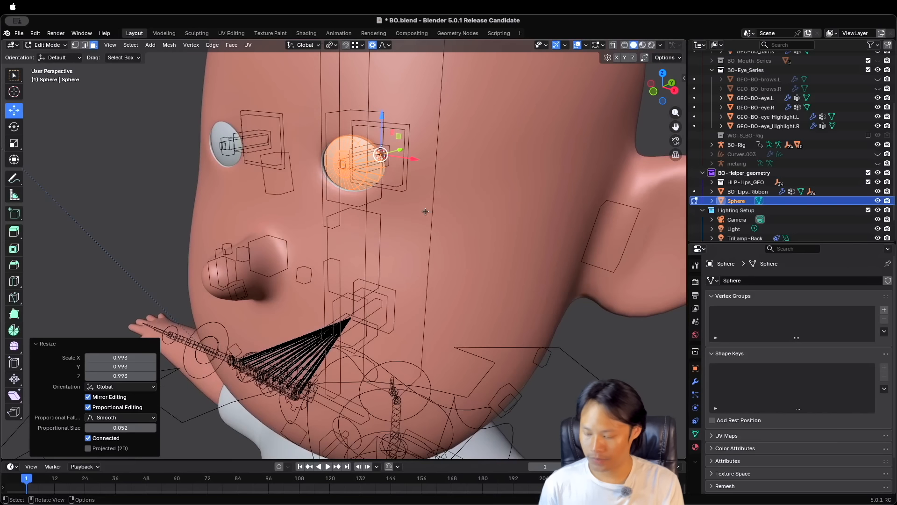
key("Tab")
Rename the sphere object as BO-Eye_Shrinkwrap.L.
scroll(737, 202, "down", 2)
key("F2")
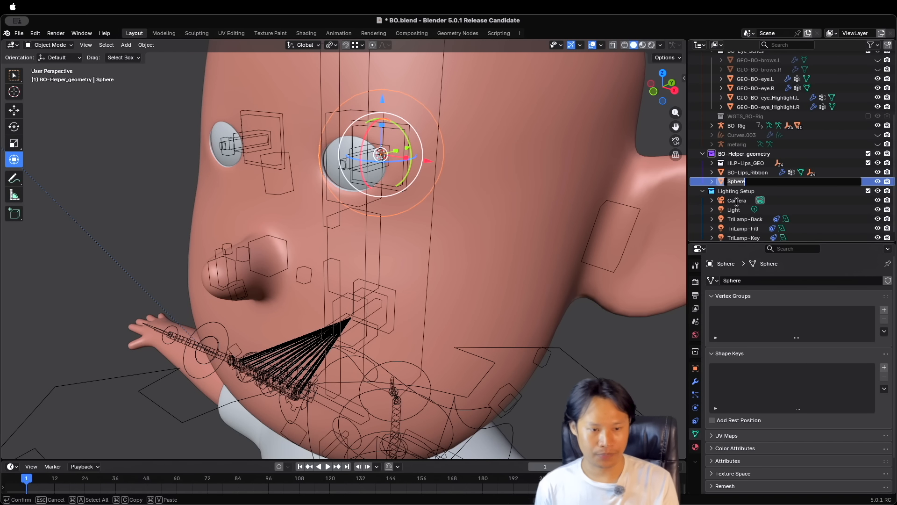
type("BO-Eye_Shrinkwrap")
key("Return")
double_click(781, 171)
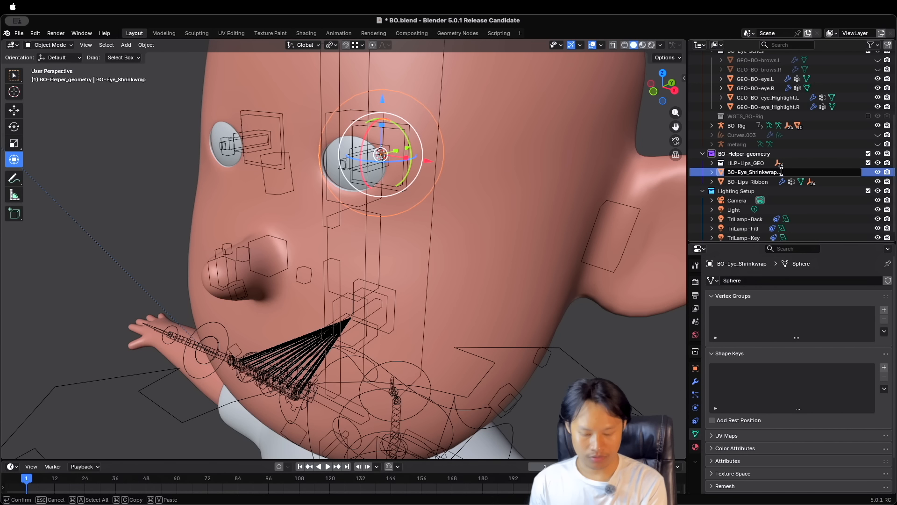
type(".L")
key("Return")
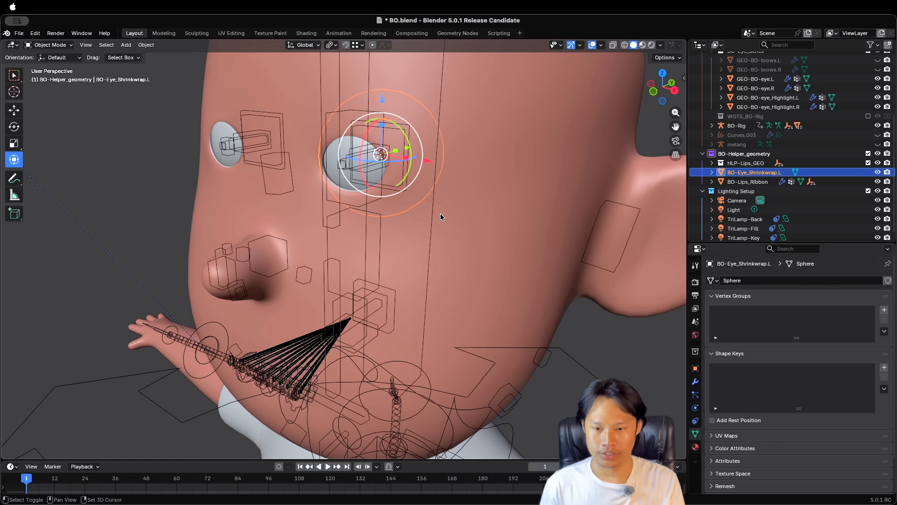
Duplicate the BO-Eye_Shrinkwrap.L sphere in place and rename the copy as BO-Eye_Shrinkwrap.R.
key("shift+d")
right_click(458, 212)
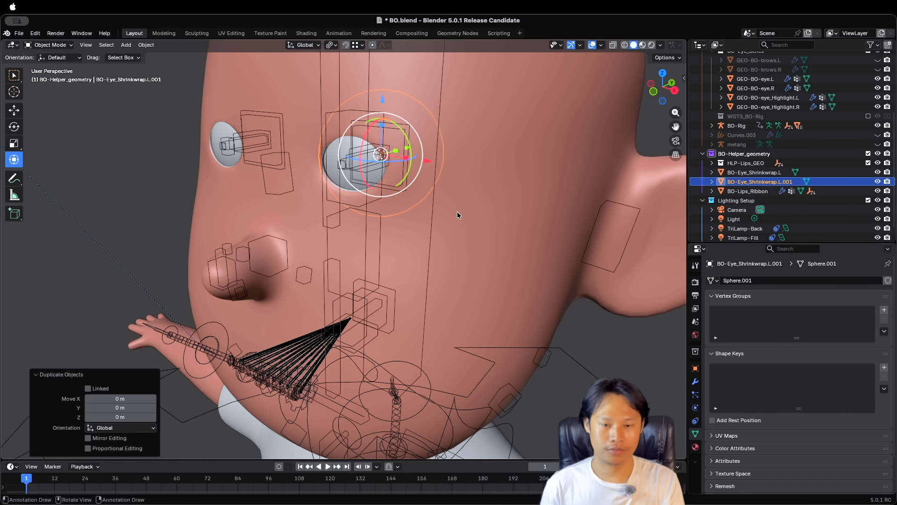
scroll(792, 184, "down", 1)
double_click(796, 172)
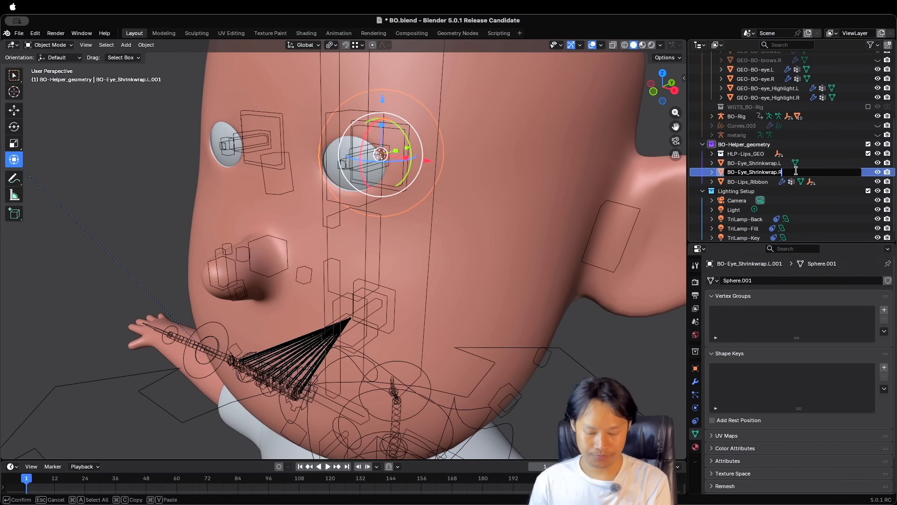
key("Return")
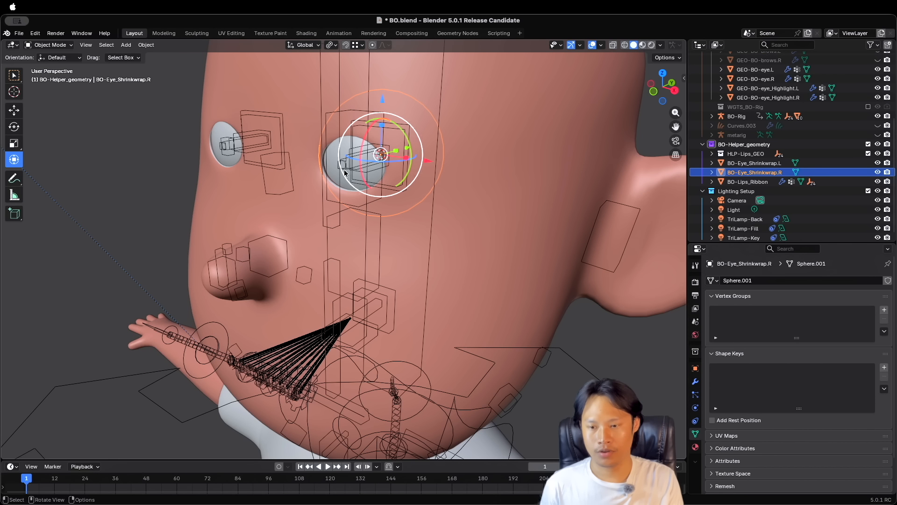
Snap the 3D cursor to the origin of the right eye, GEO-BO-eye.R.
middle_click_drag(378, 180, 296, 175)
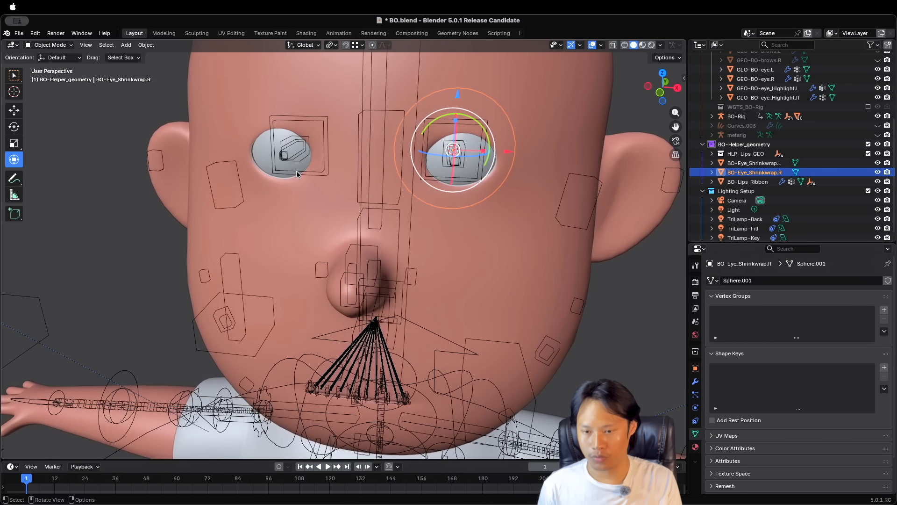
left_click(266, 160)
middle_click_drag(282, 167, 243, 168)
key("shift+s")
key("2")
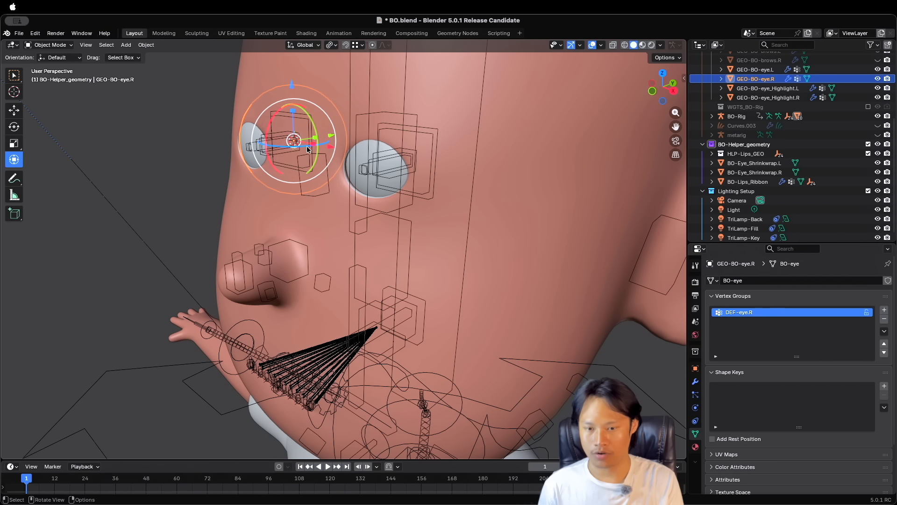
Snap the BO-Eye_Shrinkwrap.R sphere to the 3D cursor at the right eye.
left_click(759, 174)
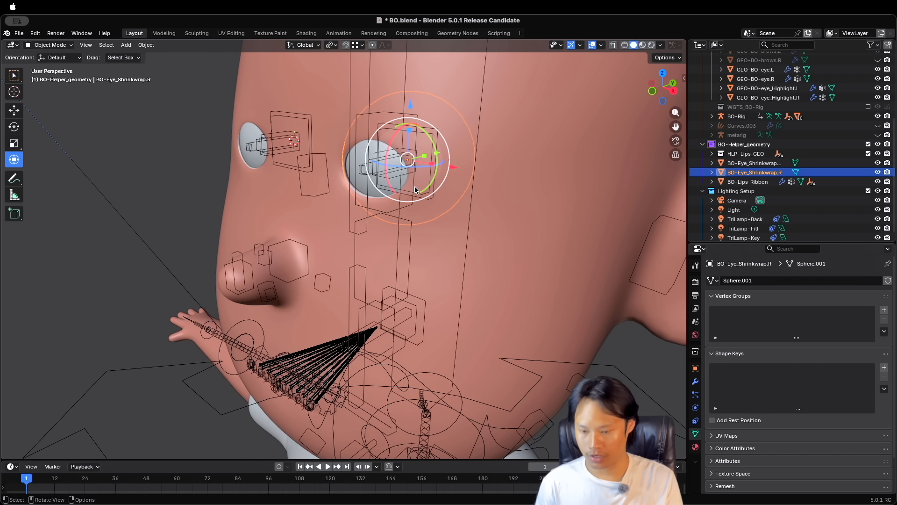
key("shift+s")
key("8")
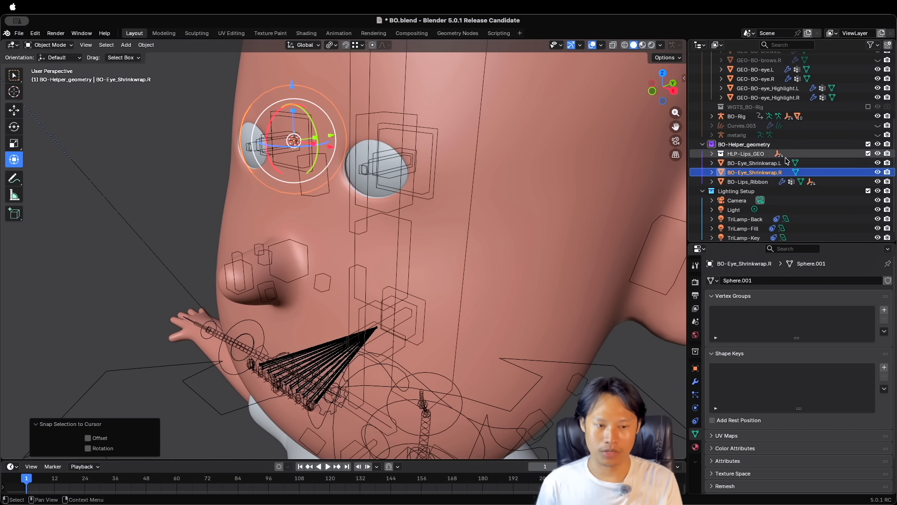
left_click(772, 163)
left_click(769, 172)
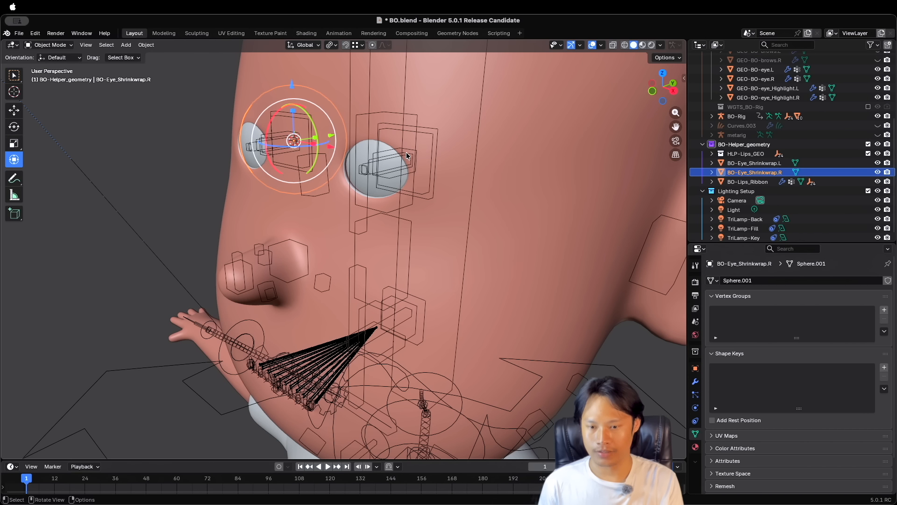
Add a Shrinkwrap modifier to the left eye mesh, GEO-BO-eye.L.
middle_click_drag(410, 159, 355, 154)
left_click(347, 150)
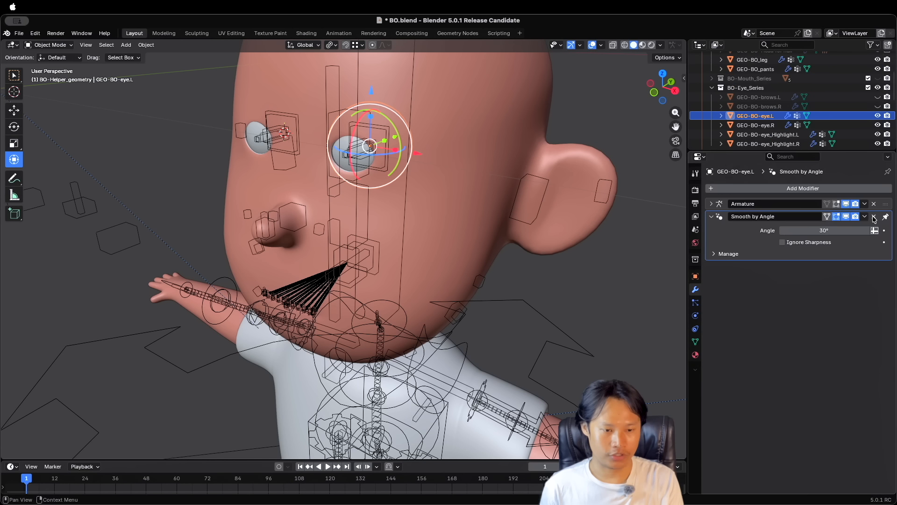
left_click(807, 187)
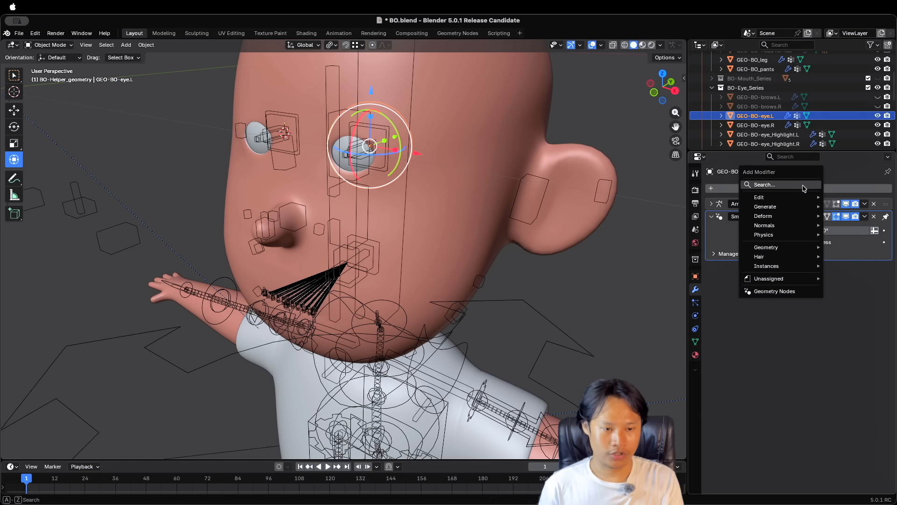
left_click(785, 185)
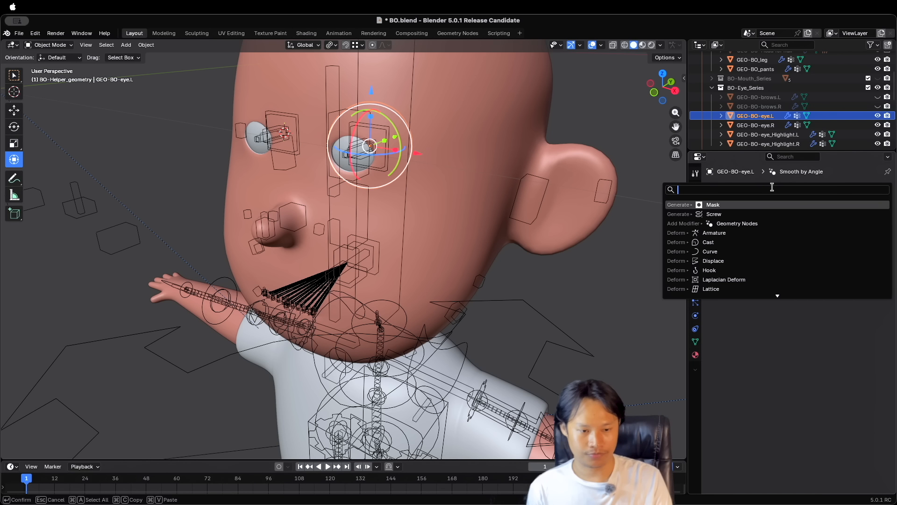
type("sh")
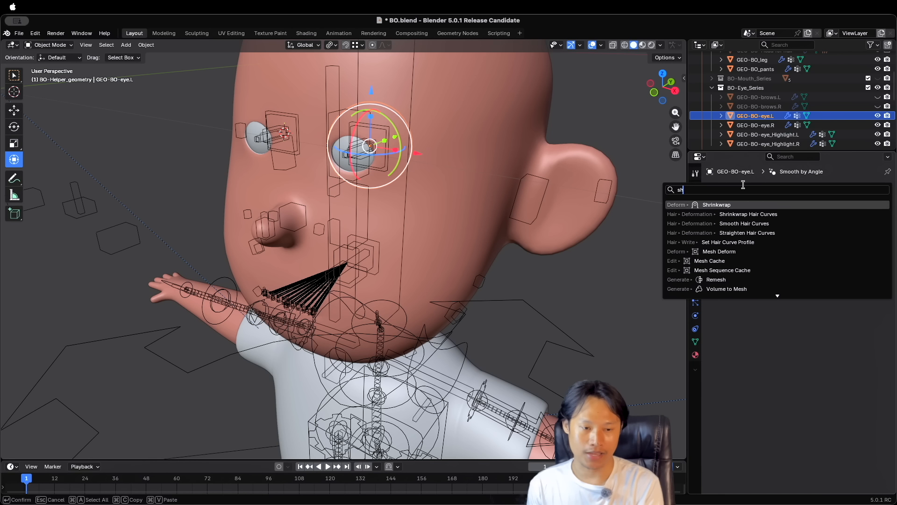
left_click(740, 204)
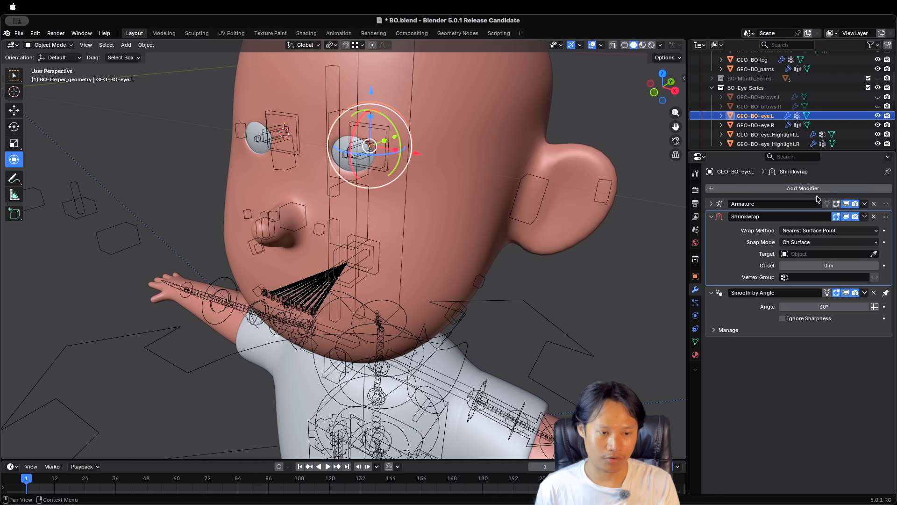
left_click(808, 187)
mouse_move(775, 220)
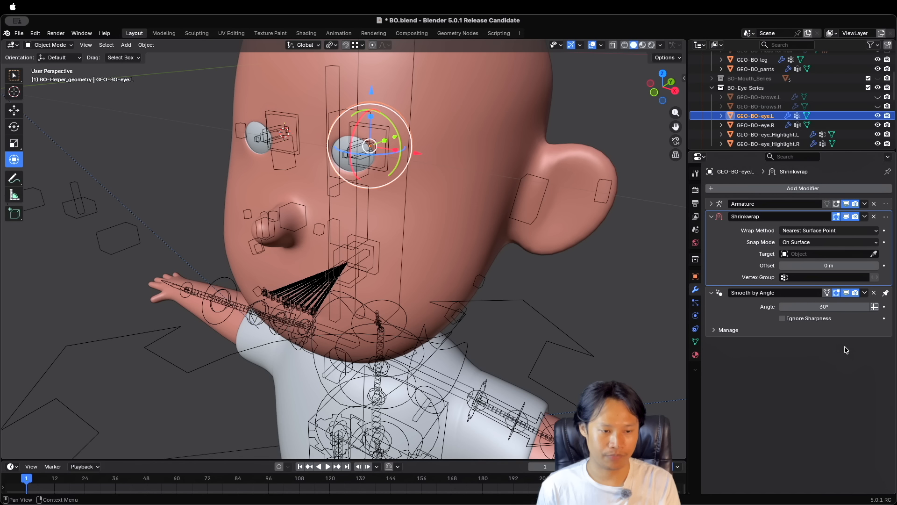
Set the left eye's Shrinkwrap target to BO-Eye_Shrinkwrap.L.
left_click(815, 253)
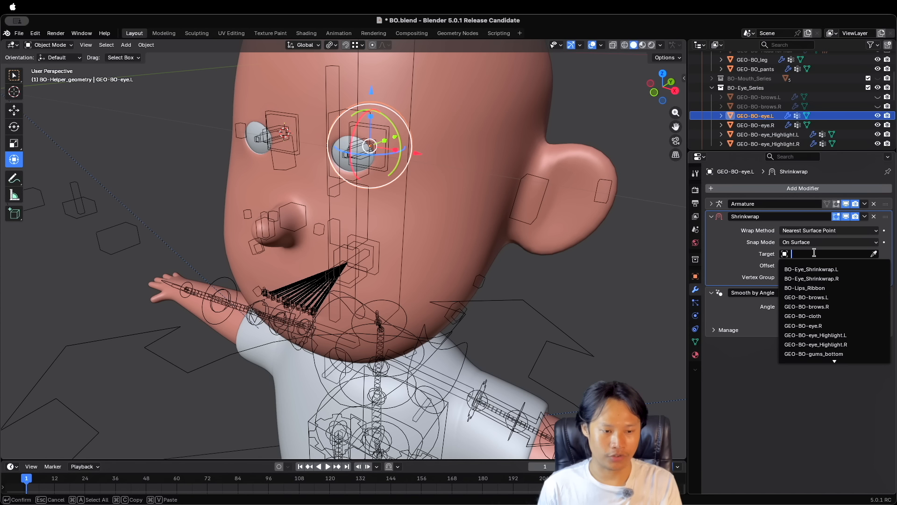
left_click(844, 269)
scroll(441, 184, "right", 3)
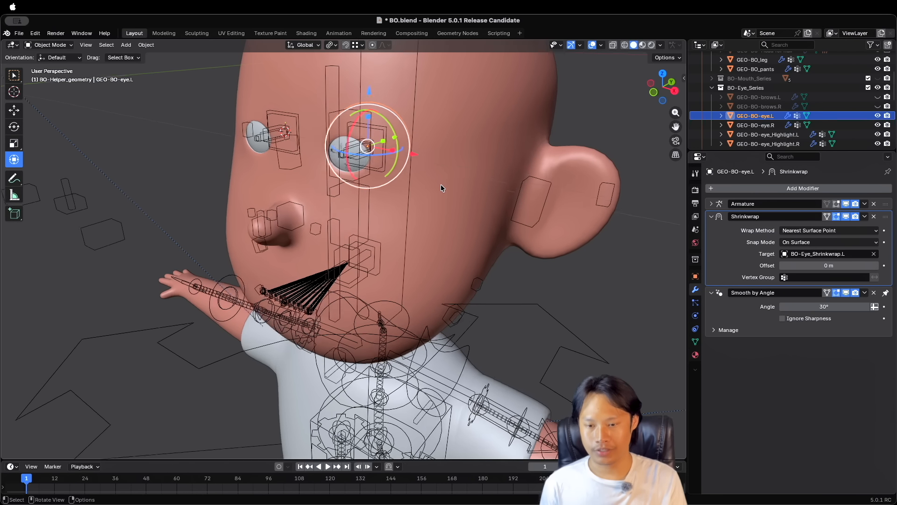
Inspect the left eye's wrapped surface and turn off its Shrinkwrap modifier's viewport display for comparison.
scroll(397, 167, "up", 3, "ctrl")
scroll(396, 166, "up", 3, "shift")
scroll(332, 152, "left", 3)
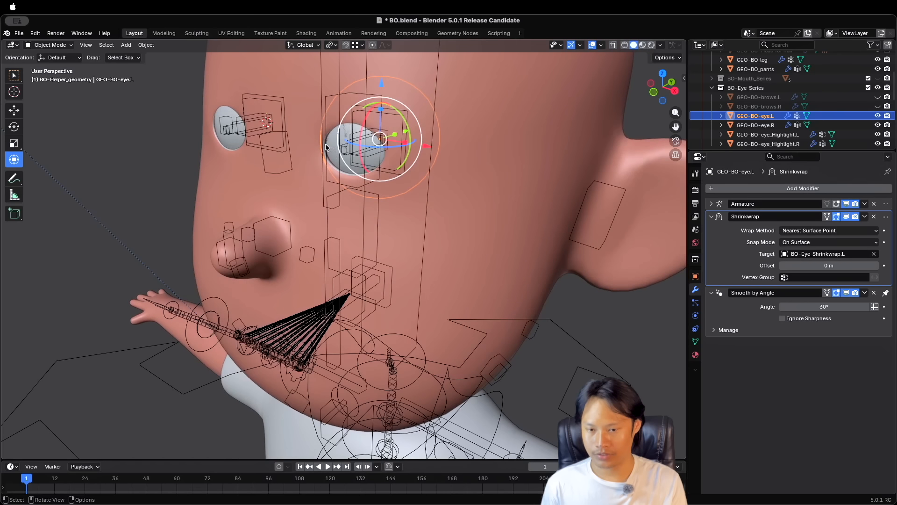
scroll(386, 173, "down", 4, "ctrl")
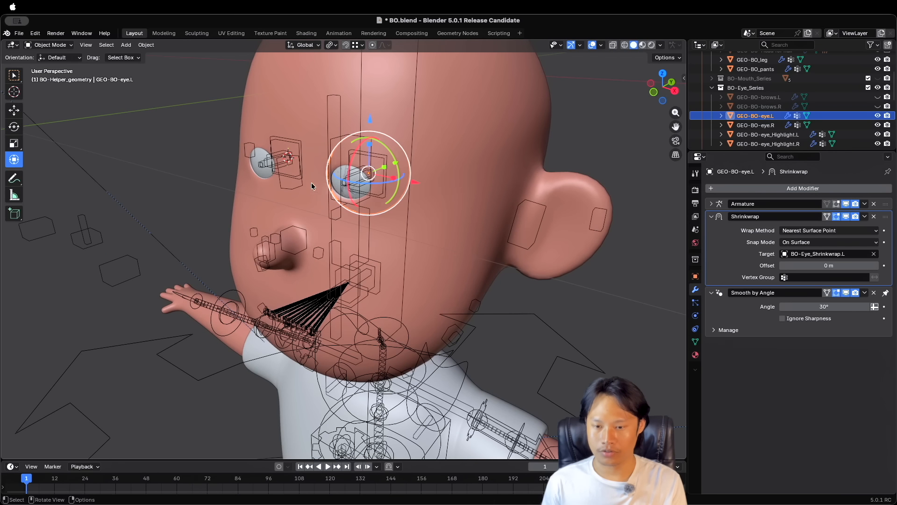
scroll(364, 196, "up", 1, "ctrl")
scroll(362, 196, "left", 1)
scroll(364, 196, "up", 2, "shift")
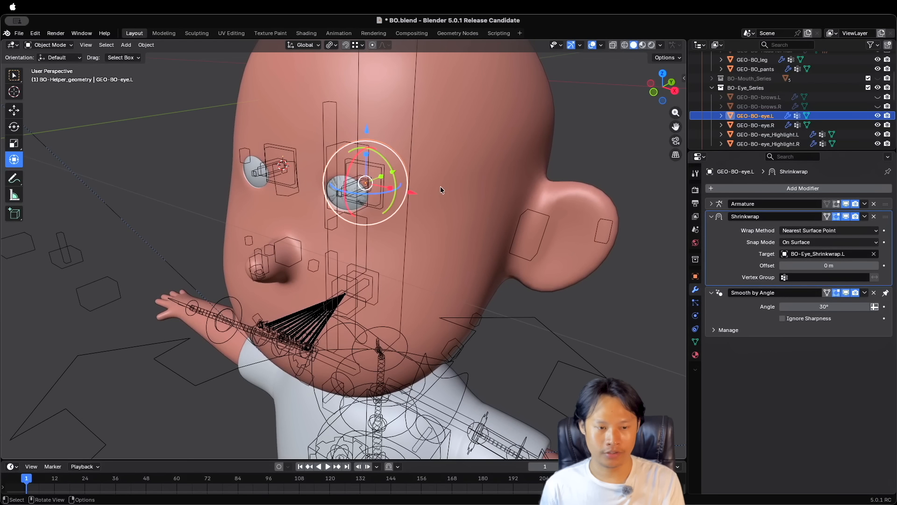
left_click(847, 216)
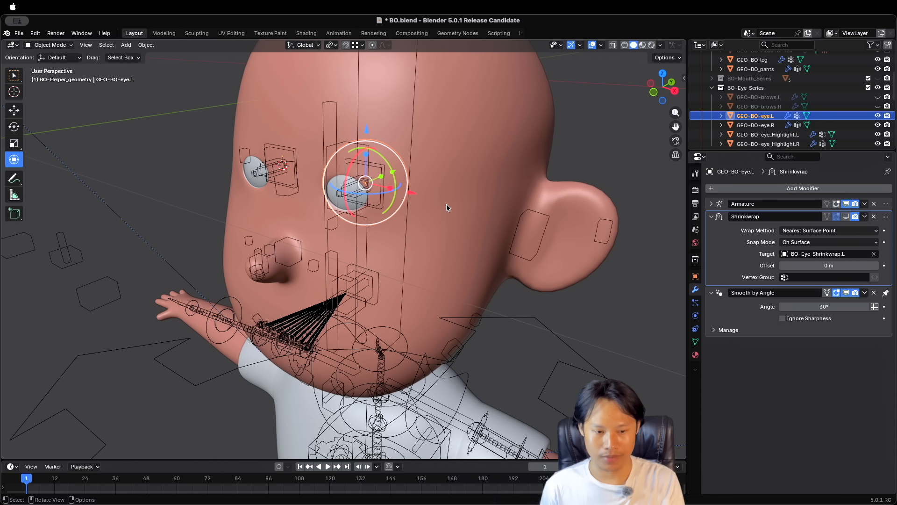
Add a vertex group named MSK-Eye_Shrinkwrap to the left eye mesh.
left_click(696, 342)
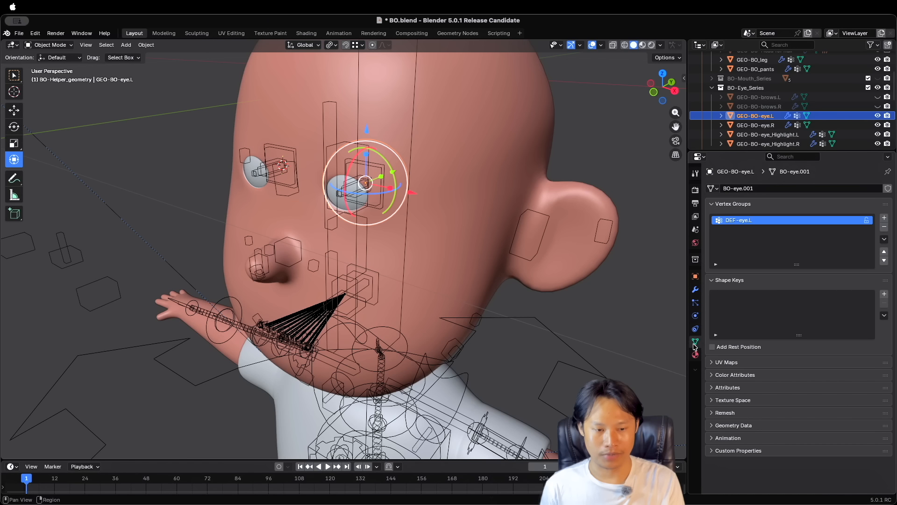
left_click(884, 218)
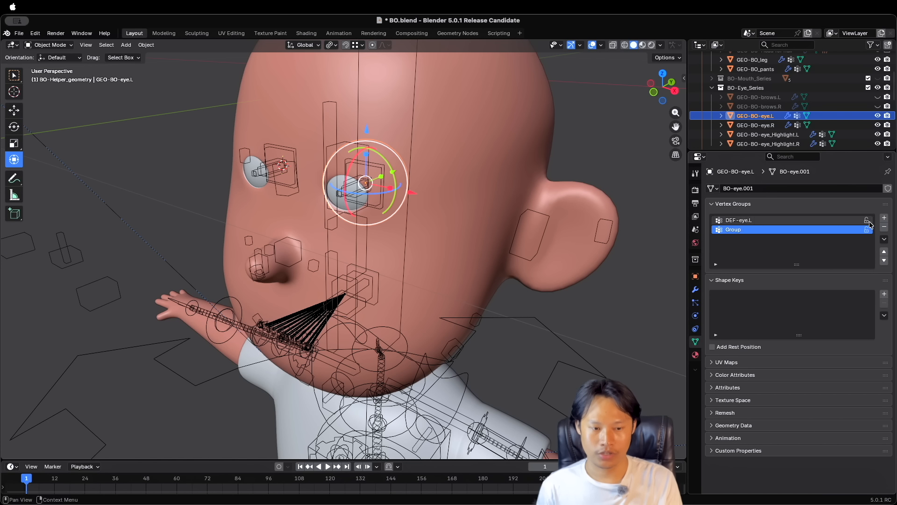
double_click(737, 230)
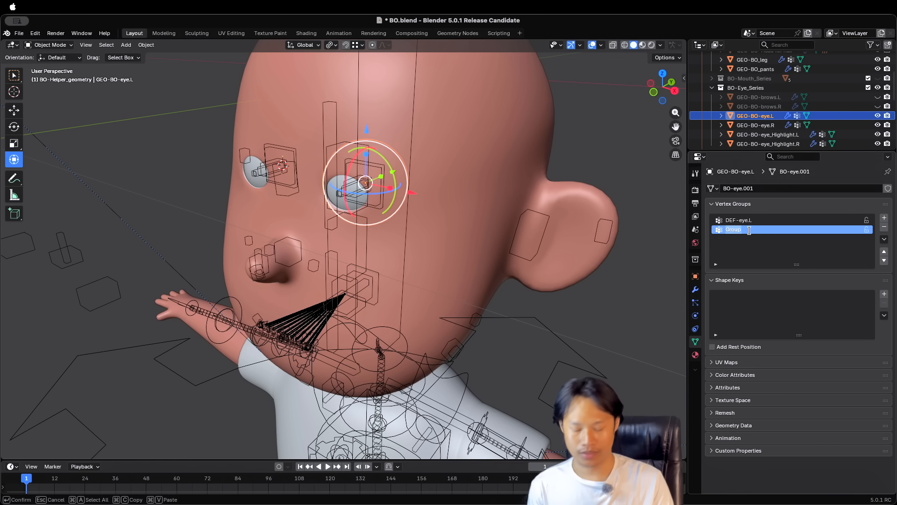
type("MSK-")
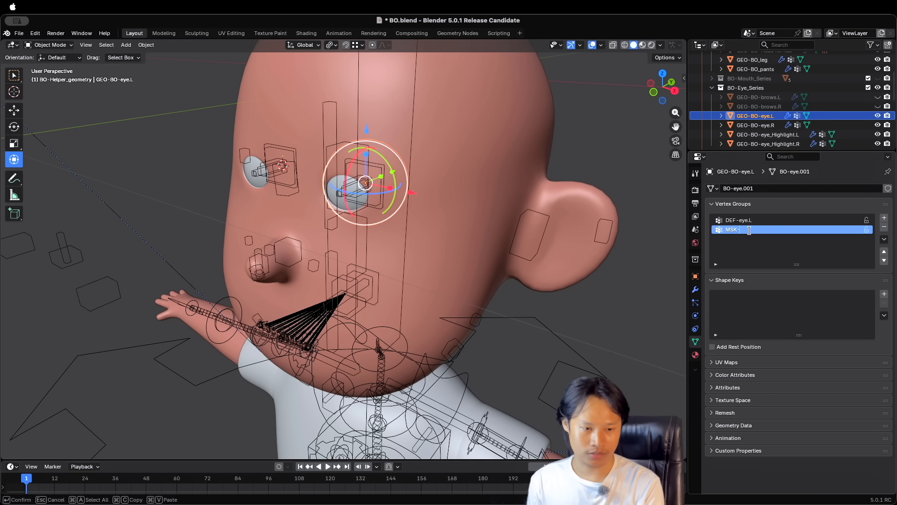
type("Eye_Shrinkwrap")
key("Return")
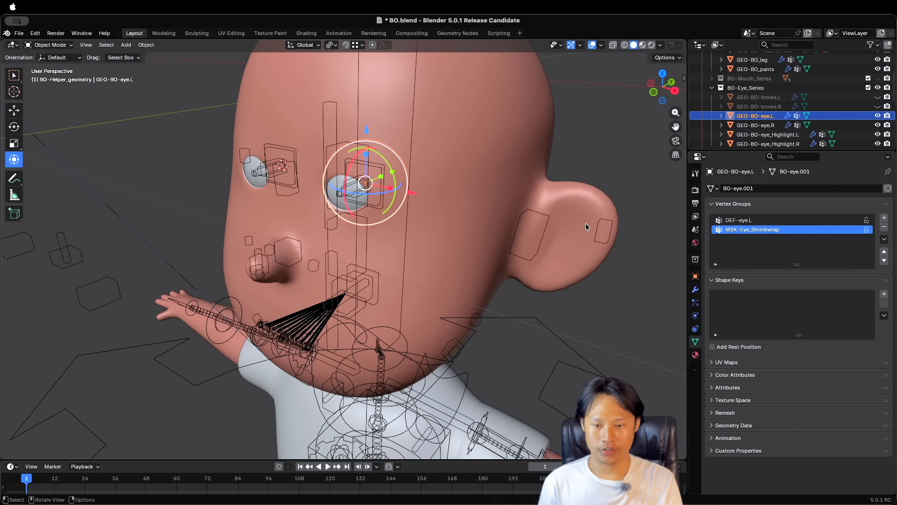
In Edit Mode, select the left eye's iris and pupil faces and assign them to MSK-Eye_Shrinkwrap with weight 0 and Auto Normalize off.
key("Tab")
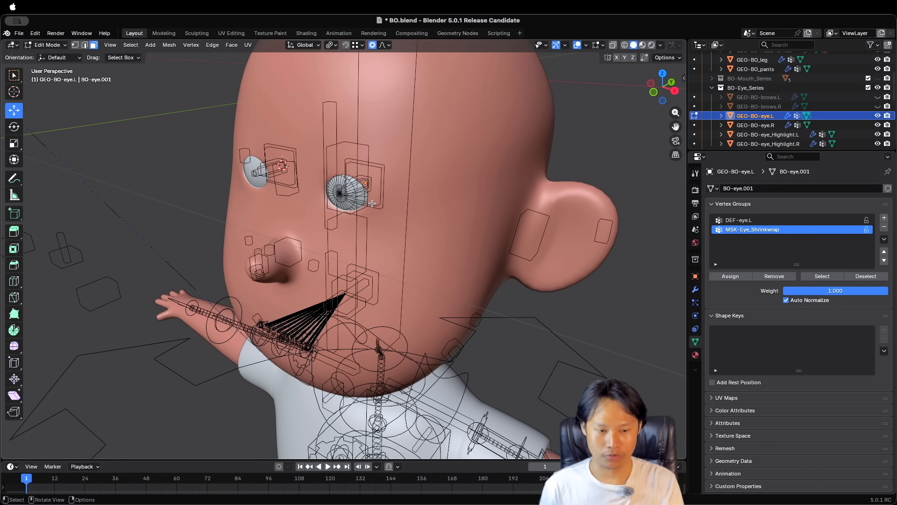
scroll(373, 203, "up", 2)
scroll(373, 203, "left", 5)
scroll(372, 203, "up", 2, "shift")
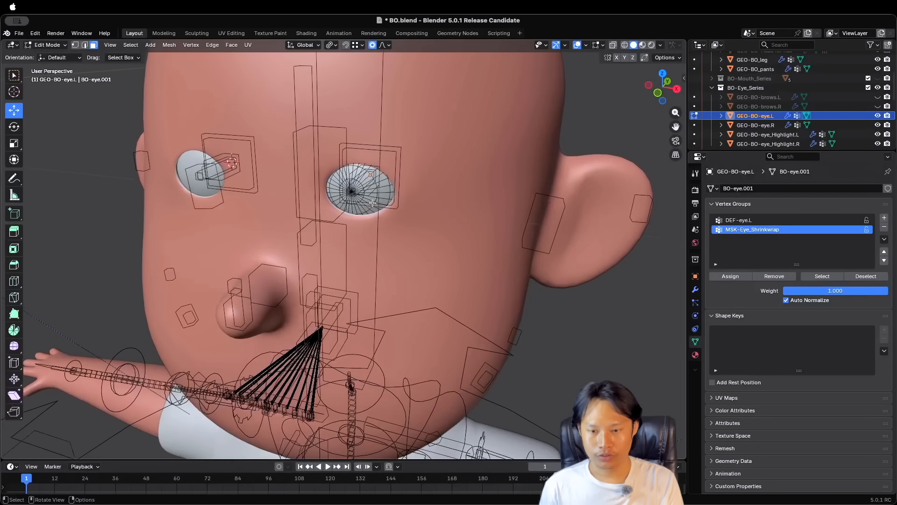
scroll(373, 203, "left", 4)
scroll(372, 203, "up", 3)
scroll(372, 203, "up", 1, "shift")
scroll(373, 203, "down", 1)
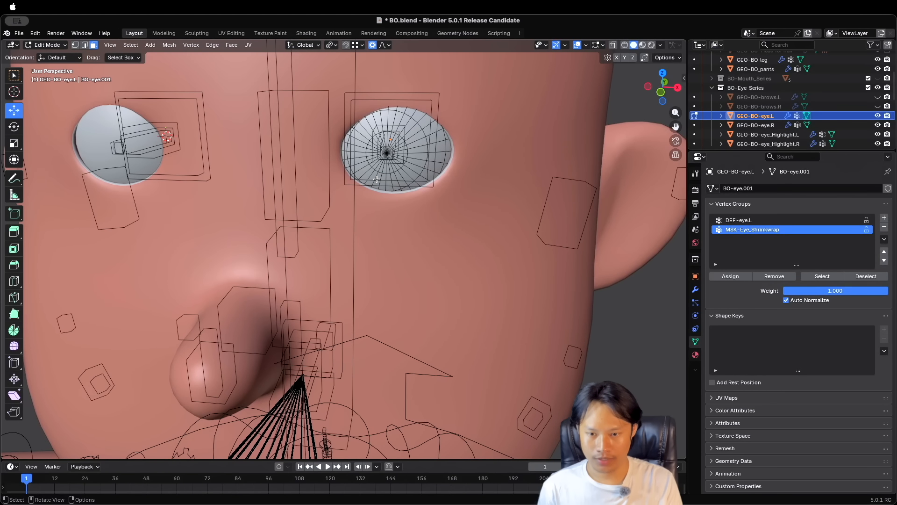
left_click_drag(367, 133, 411, 178)
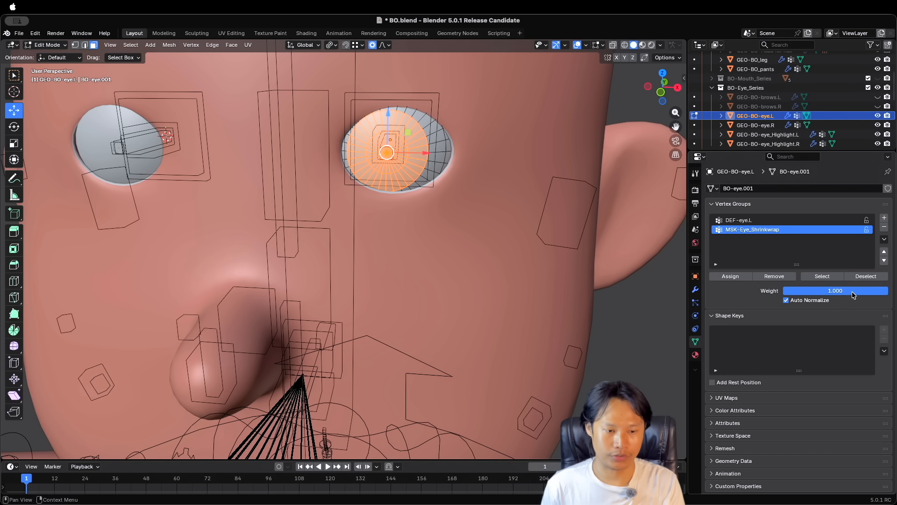
left_click_drag(853, 290, 785, 292)
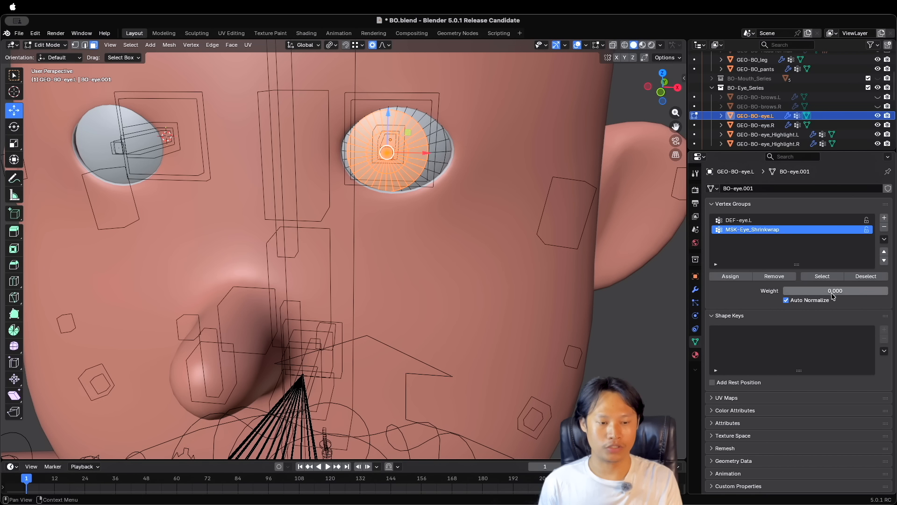
left_click(728, 277)
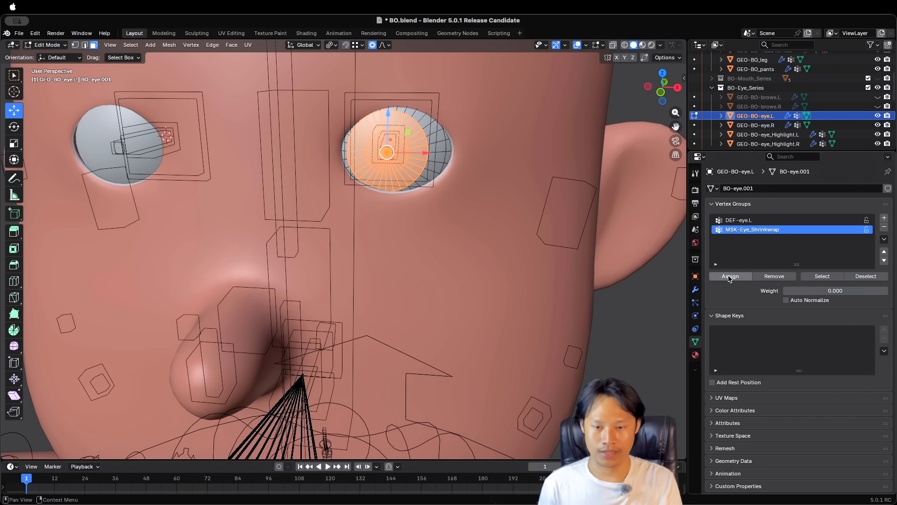
Select only the left eye's white part and assign it to MSK-Eye_Shrinkwrap with weight 1 and Auto Normalize on.
key("l")
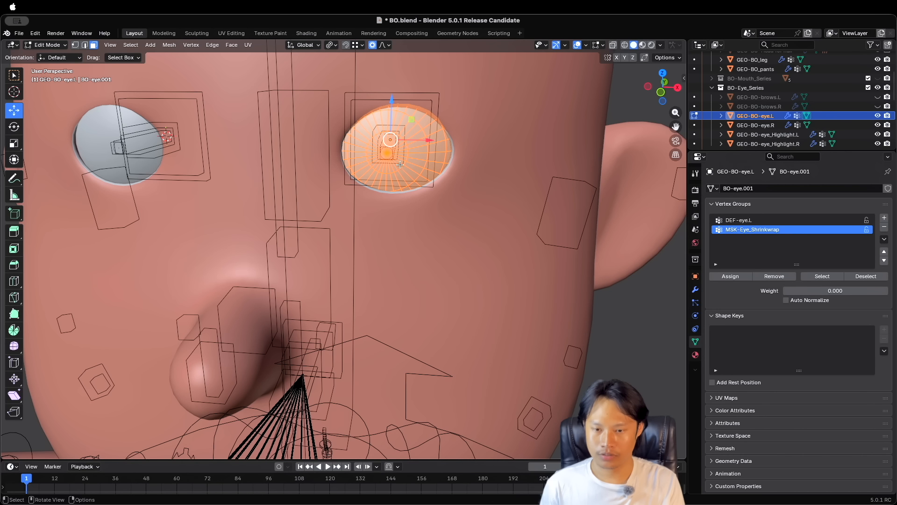
key("shift+l")
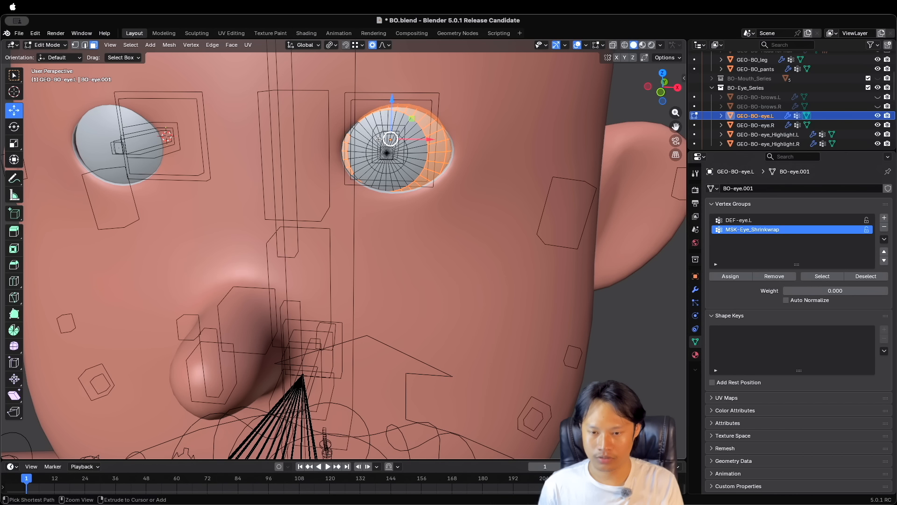
key("ctrl+l")
key("shift+l")
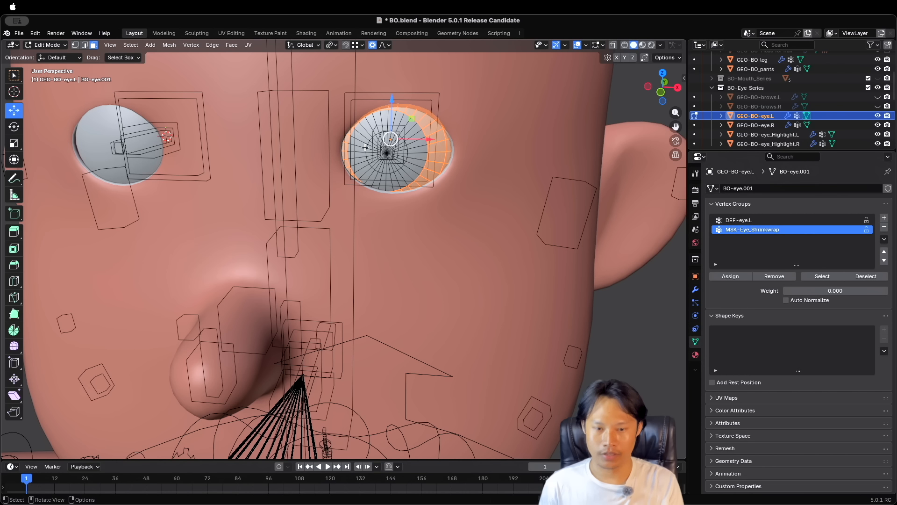
left_click_drag(807, 291, 841, 288)
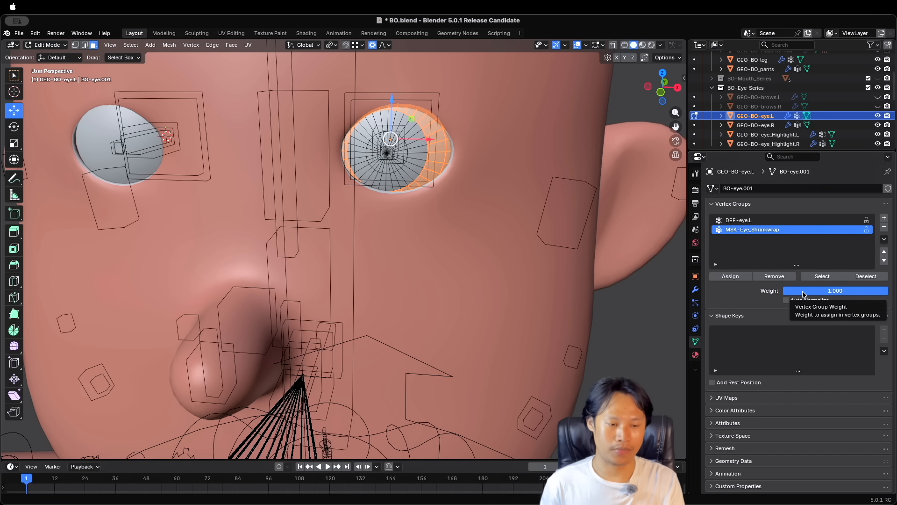
left_click(787, 300)
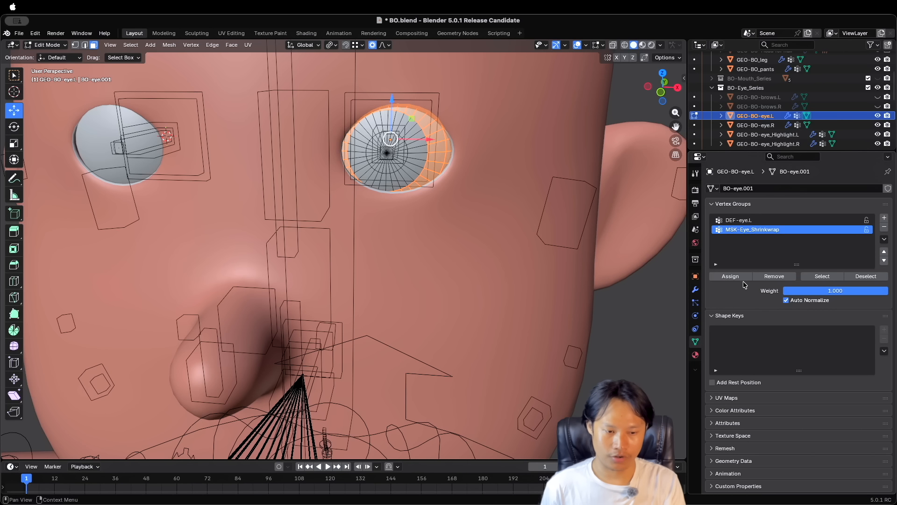
left_click(730, 276)
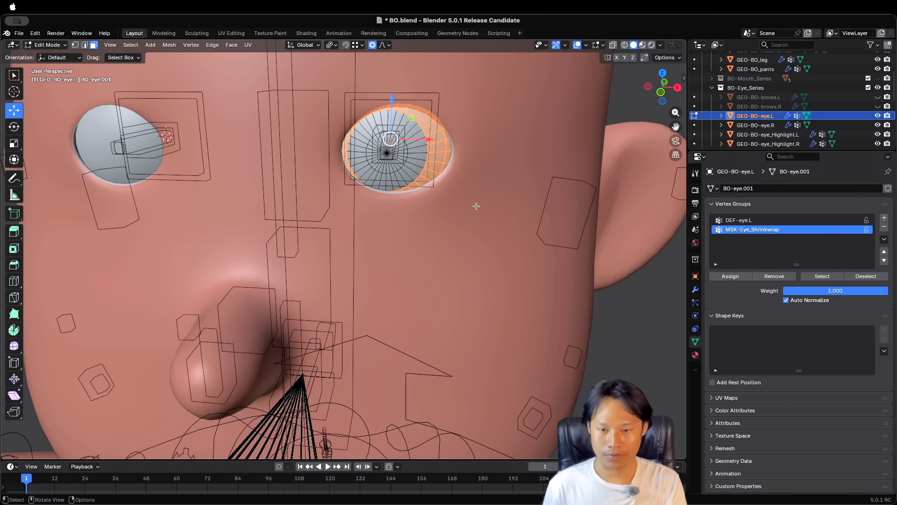
Examine the MSK-Eye_Shrinkwrap weights on the left eye in Weight Paint mode.
key("ctrl+Tab")
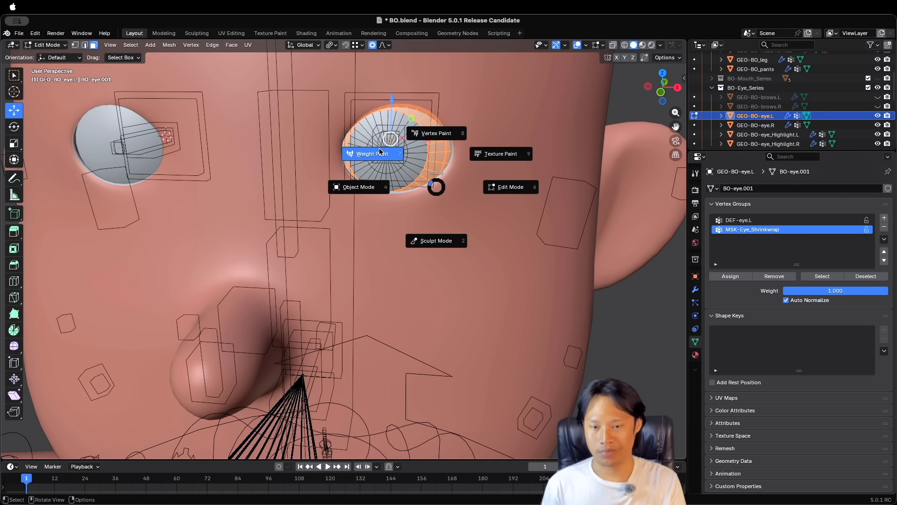
left_click(415, 175)
scroll(415, 175, "down", 3)
mouse_move(415, 175)
middle_mouse_down()
mouse_move(382, 177)
mouse_move(429, 160)
middle_mouse_up()
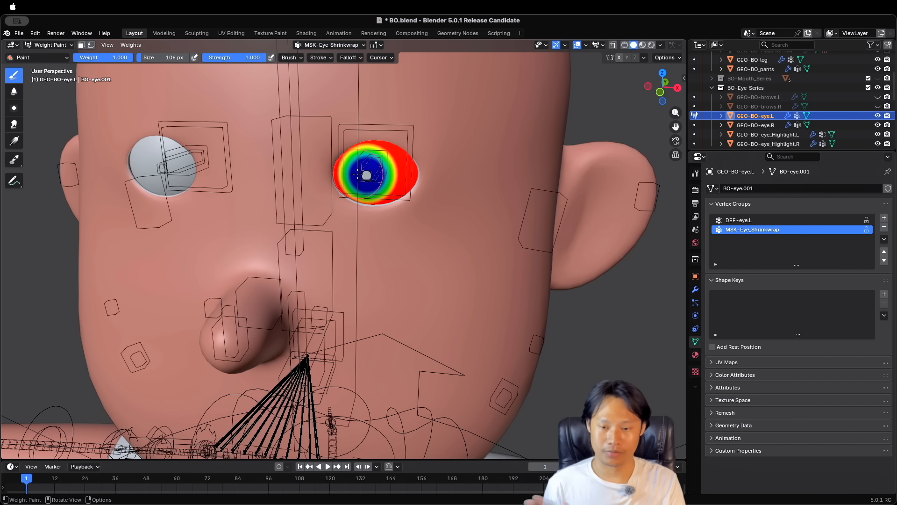
Return the left eye to Object Mode and turn its Shrinkwrap modifier's viewport display back on.
key("Tab")
scroll(553, 145, "down", 2)
mouse_move(553, 145)
middle_mouse_down()
mouse_move(478, 159)
mouse_move(391, 150)
middle_mouse_up()
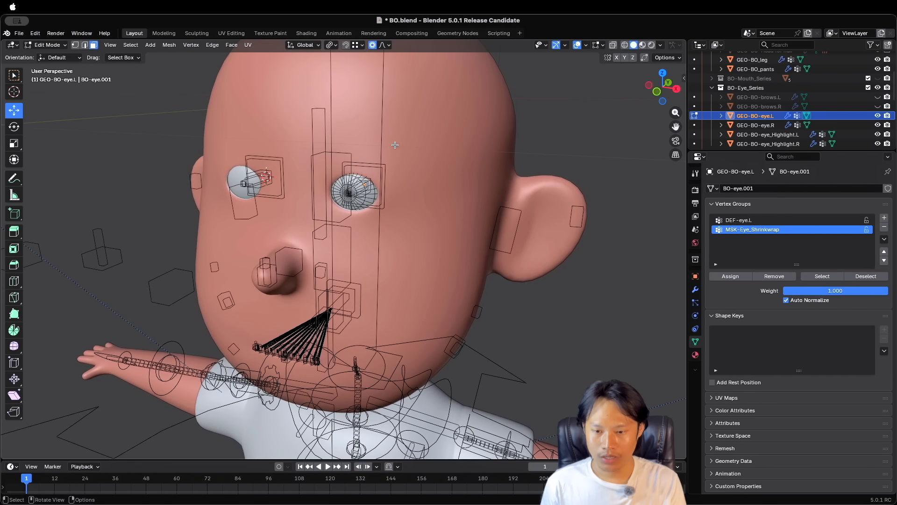
key("ctrl+Tab")
left_click(340, 151)
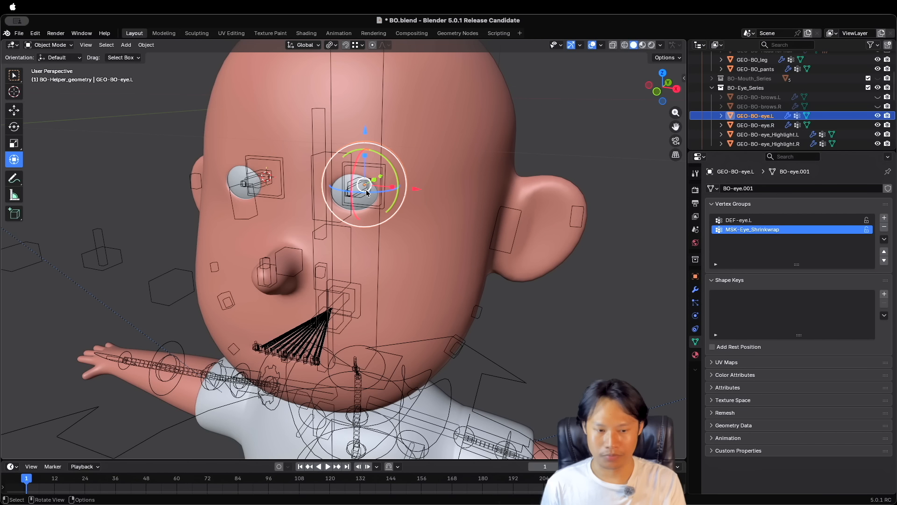
left_click(695, 289)
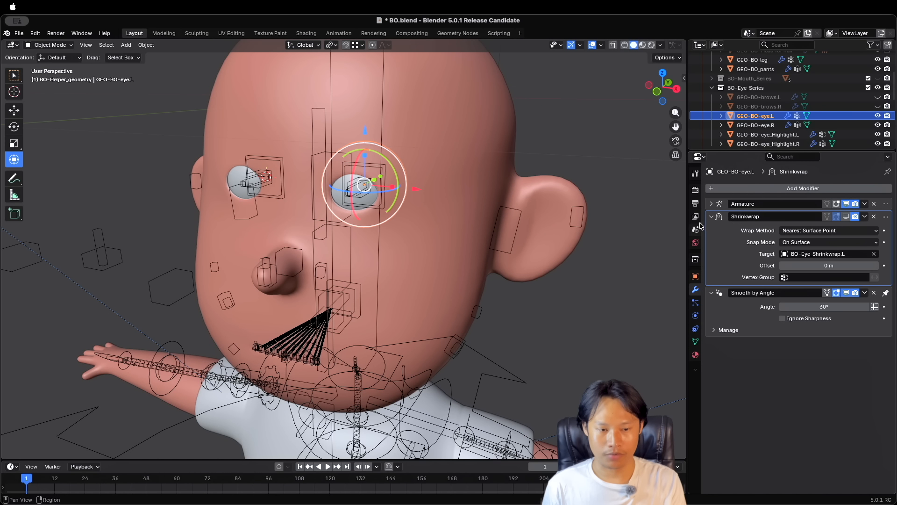
scroll(402, 226, "up", 2)
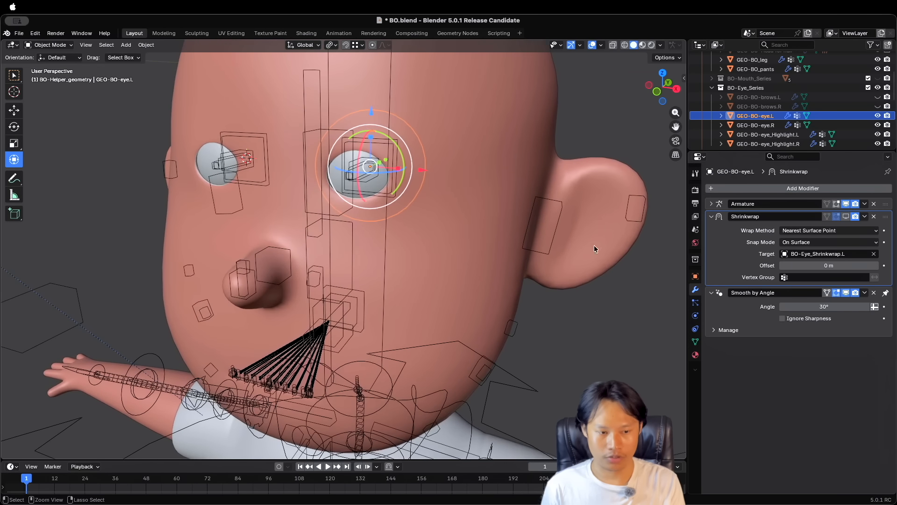
left_click(848, 218)
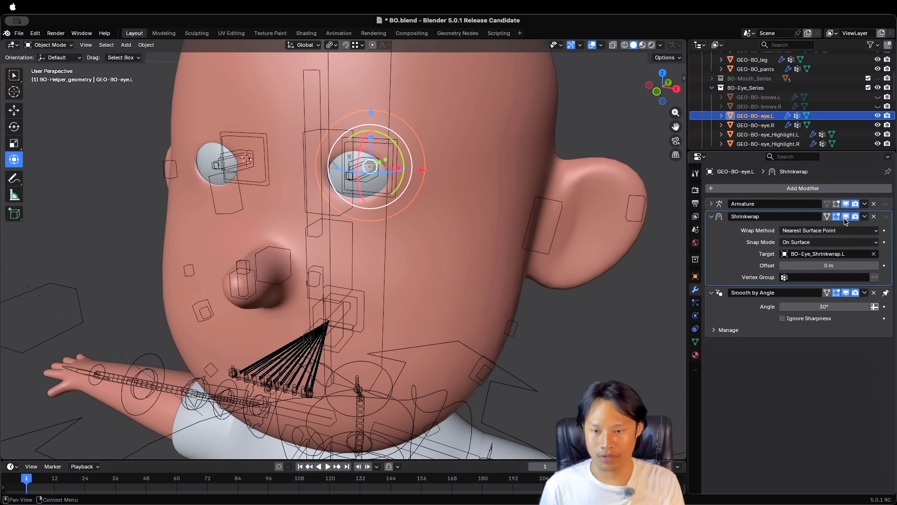
Set the left eye Shrinkwrap modifier's vertex group to MSK-Eye_Shrinkwrap.
scroll(445, 227, "left", 5)
scroll(445, 228, "left", 5)
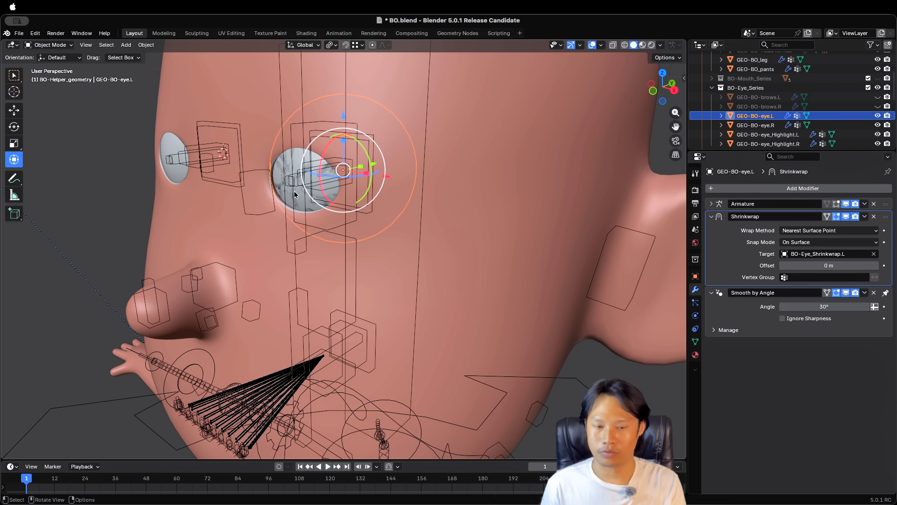
left_click(819, 278)
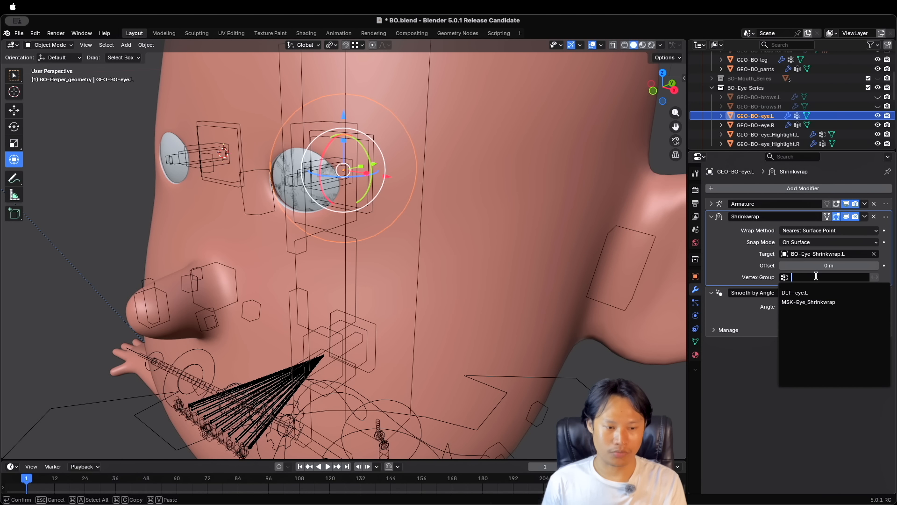
left_click(829, 306)
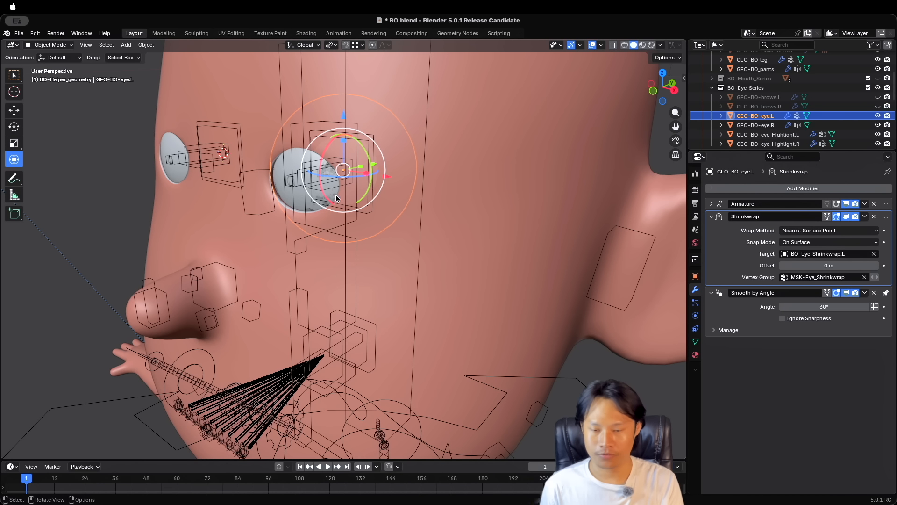
Switch the viewport to Rendered shading and compare the left eye with its Shrinkwrap display off and on, leaving it on.
middle_click_drag(327, 182, 340, 194)
scroll(339, 194, "down", 5)
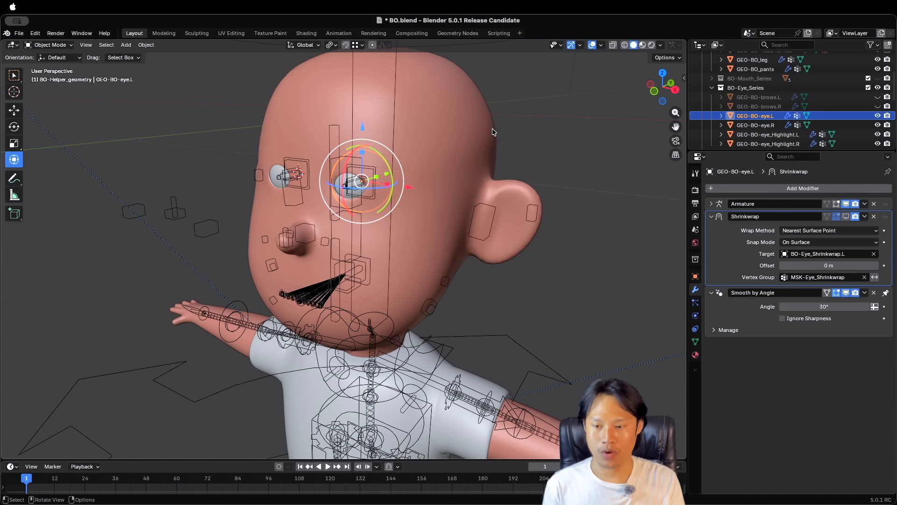
left_click(651, 45)
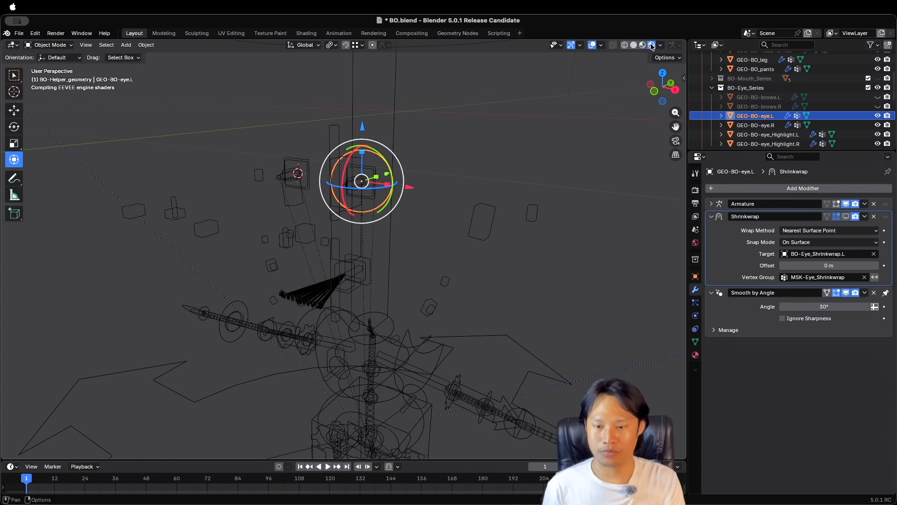
scroll(407, 170, "up", 8, "ctrl")
scroll(407, 171, "up", 5, "shift")
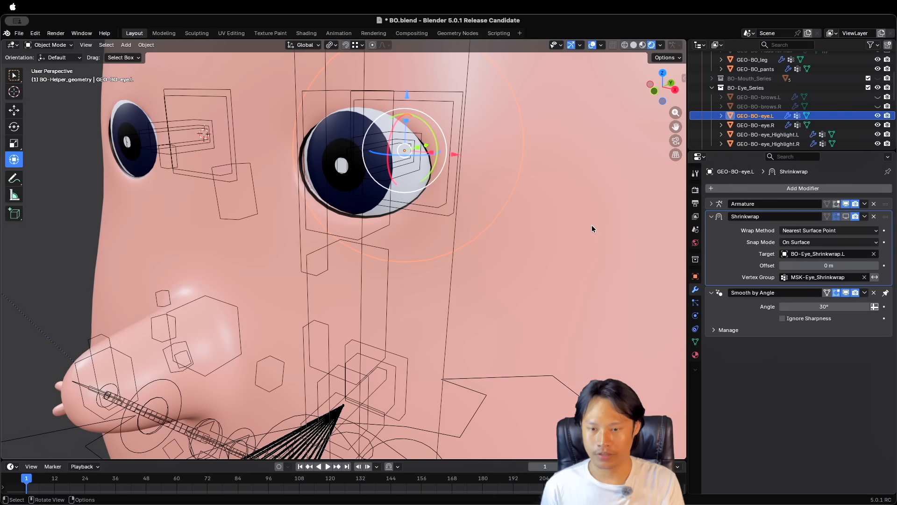
scroll(591, 229, "right", 8)
scroll(592, 229, "left", 5, "shift")
scroll(593, 229, "left", 5)
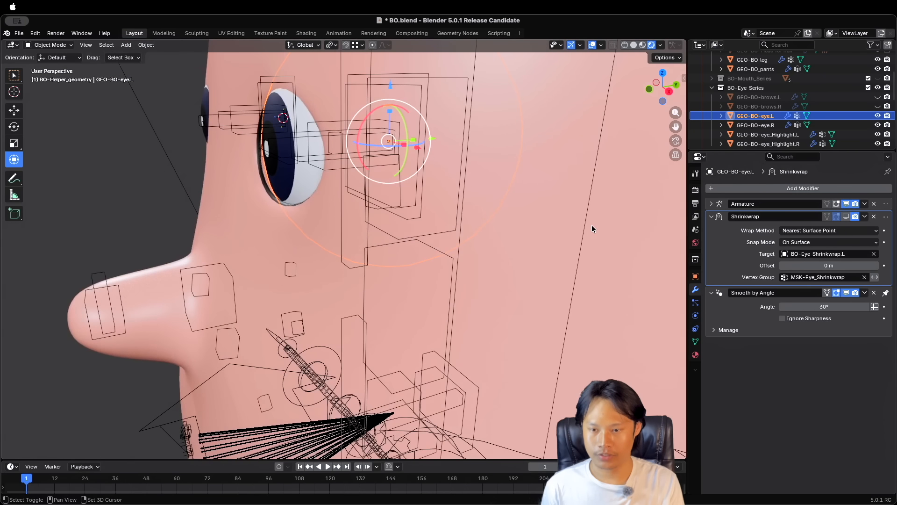
scroll(592, 229, "up", 3, "shift")
scroll(593, 229, "left", 4)
left_click(846, 216)
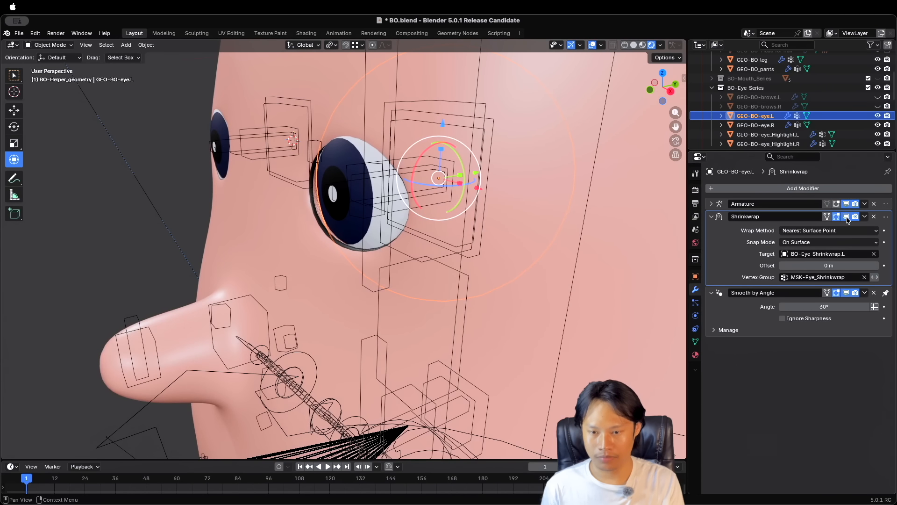
scroll(378, 213, "down", 5, "ctrl")
scroll(378, 213, "left", 8)
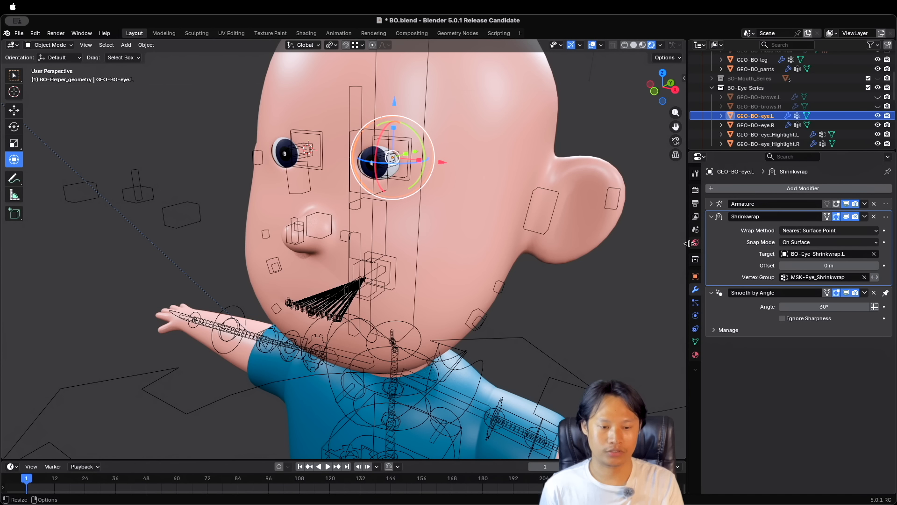
Add a basis and two relative shape keys to the left eye mesh.
left_click(695, 341)
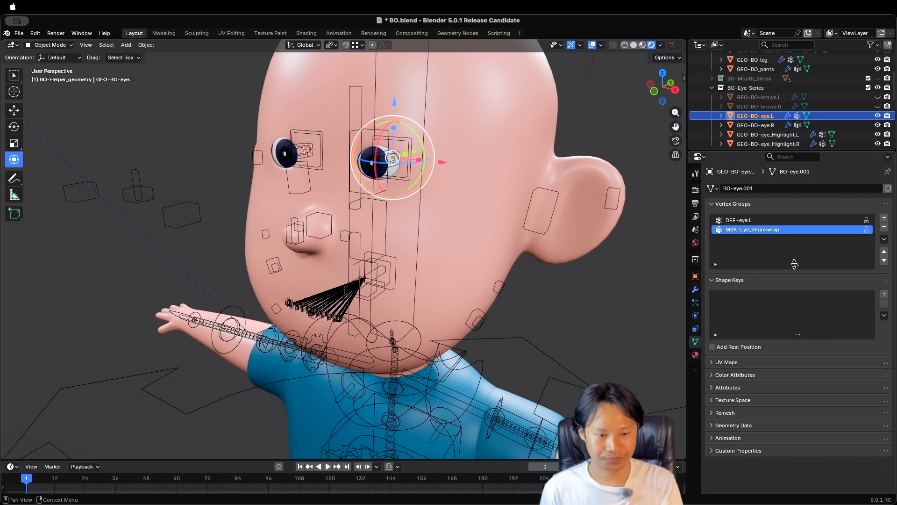
left_click_drag(796, 334, 795, 345)
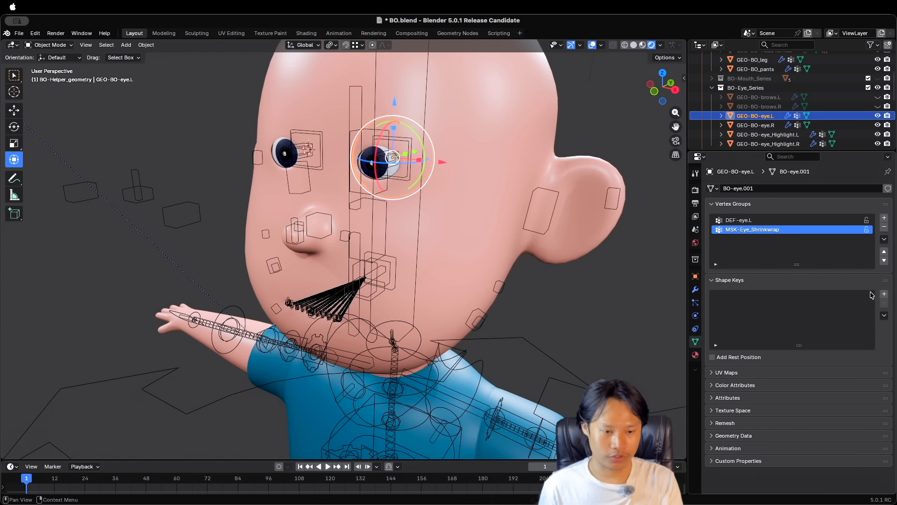
left_click(884, 295)
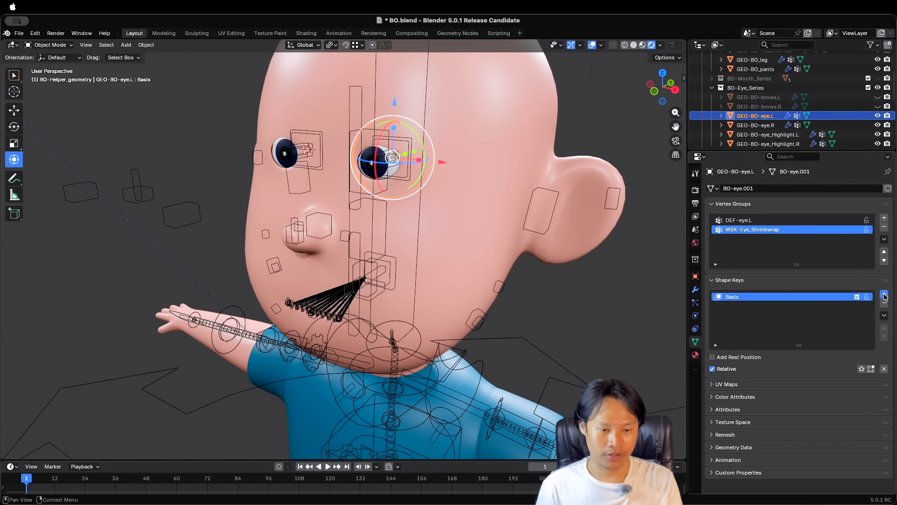
left_click(884, 294)
left_click(884, 294)
Rename the left eye's three shape keys Eye.L, Pupil Scale and Iris Scale.
double_click(737, 296)
type("Eye.L")
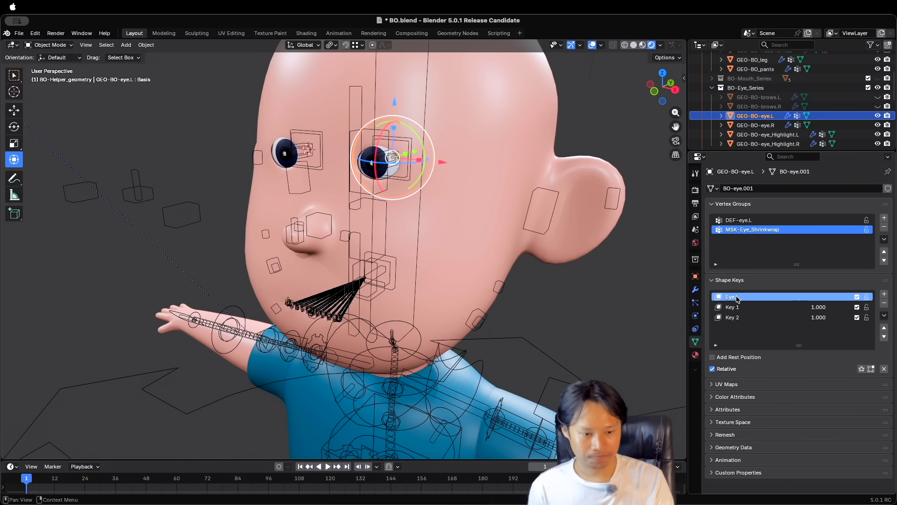
double_click(737, 306)
type("Fupil Scale")
key("Return")
left_click(737, 317)
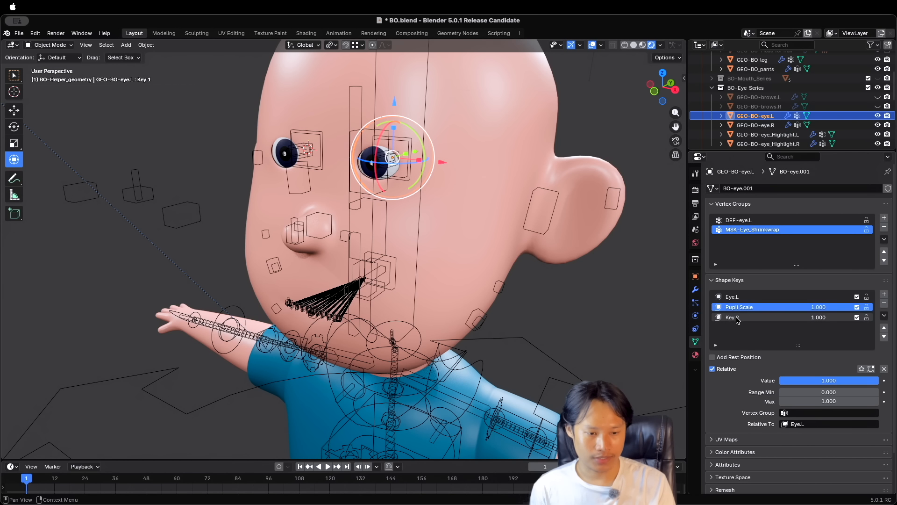
double_click(736, 319)
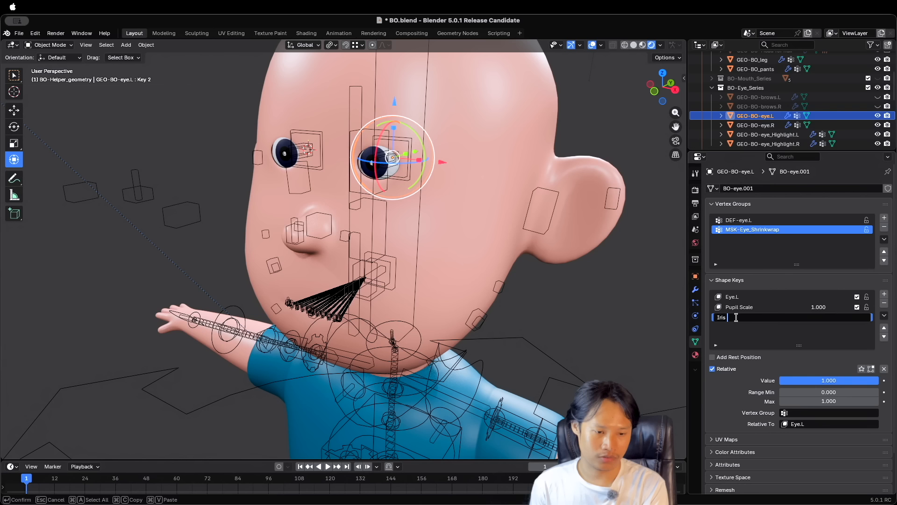
key("Return")
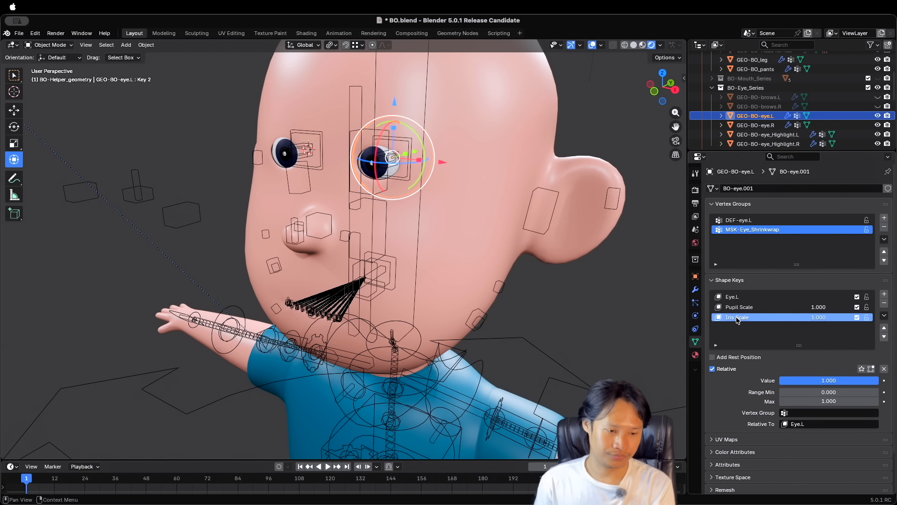
Set the Pupil Scale and Iris Scale shape key values to 0 and make Pupil Scale the active key.
left_click(815, 307)
left_click_drag(814, 307, 790, 317)
left_click(818, 317)
left_click(748, 307)
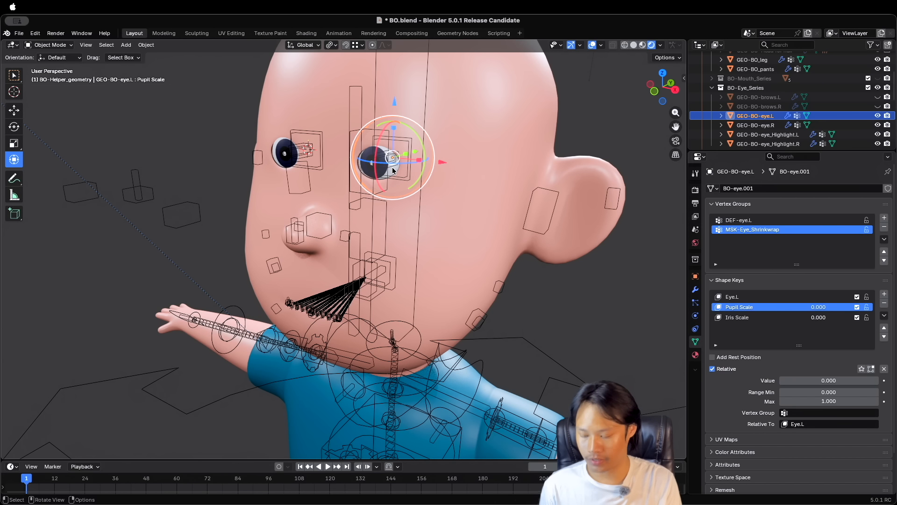
Enter Edit Mode on the left eye and select the faces of its iris and pupil.
key("Tab")
scroll(390, 166, "up", 3)
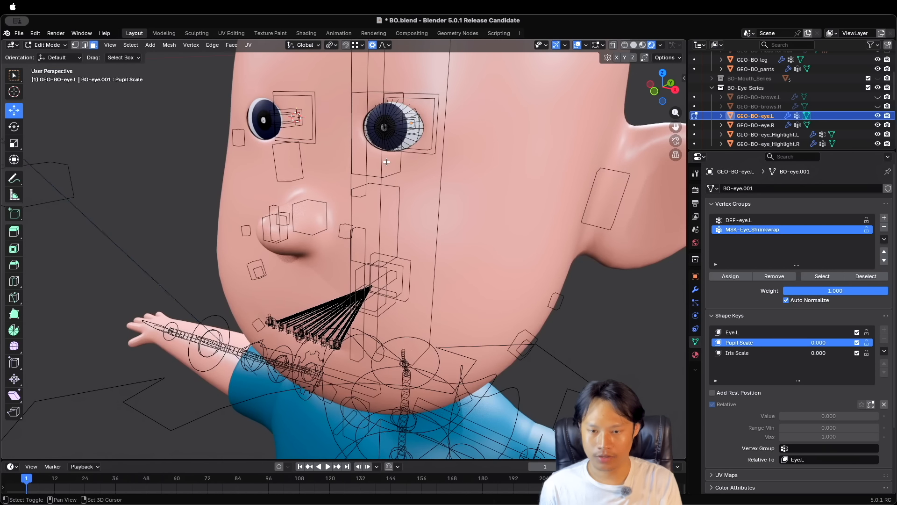
scroll(386, 163, "left", 10)
scroll(387, 162, "up", 5)
scroll(387, 163, "right", 5, "shift")
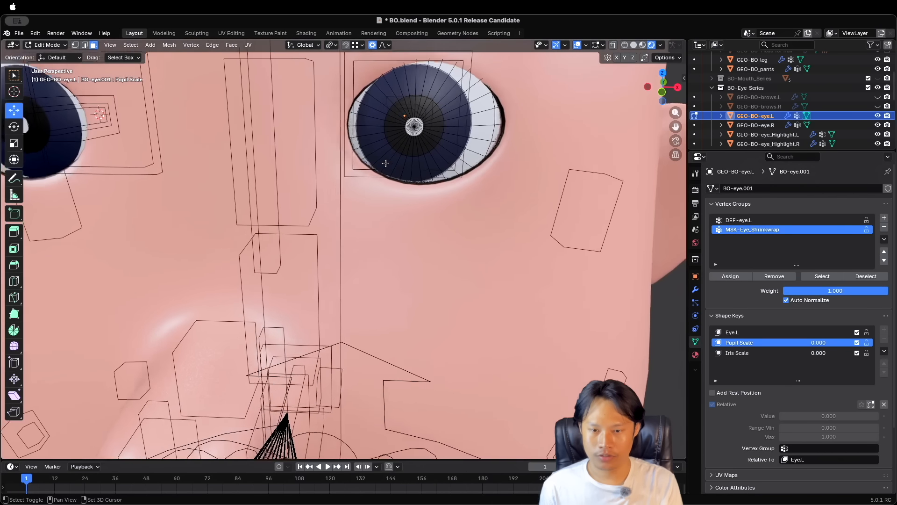
left_click_drag(369, 99, 435, 172)
scroll(436, 174, "down", 1, "ctrl")
scroll(435, 173, "down", 3, "ctrl")
scroll(435, 174, "right", 5)
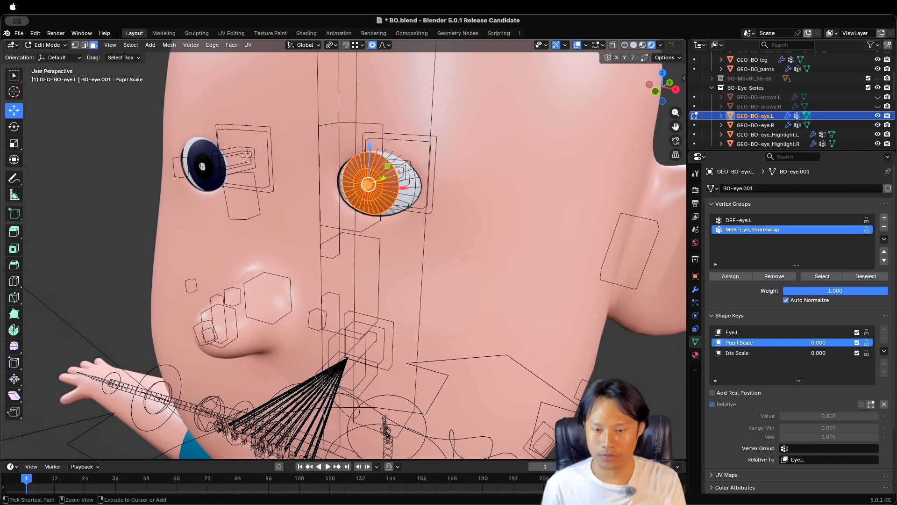
Scale the selected iris and pupil faces down uniformly in the Pupil Scale key, using smooth proportional editing.
scroll(459, 222, "up", 4, "ctrl")
scroll(459, 222, "up", 3, "shift")
key("s")
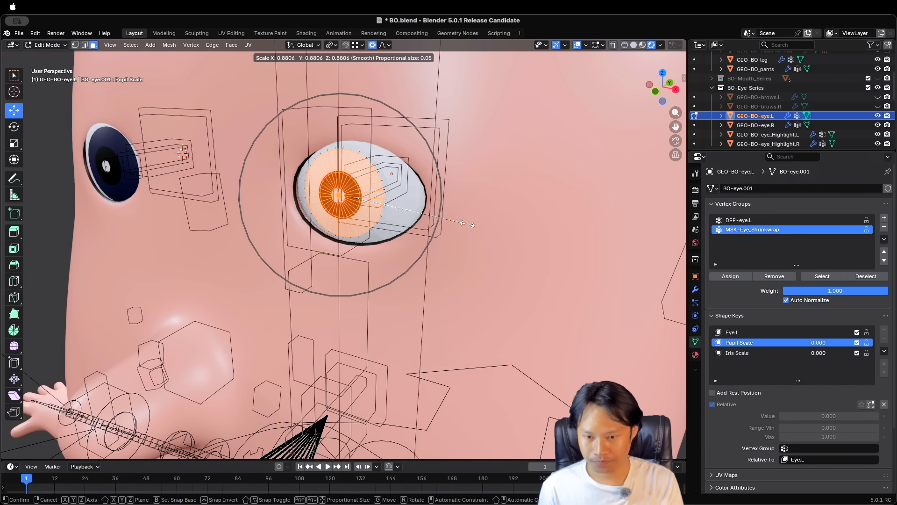
scroll(420, 215, "up", 9)
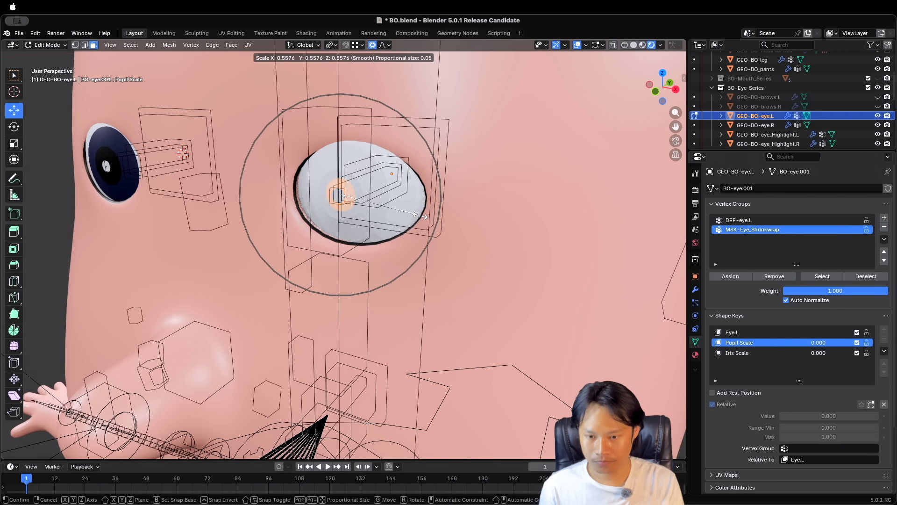
scroll(420, 216, "down", 15)
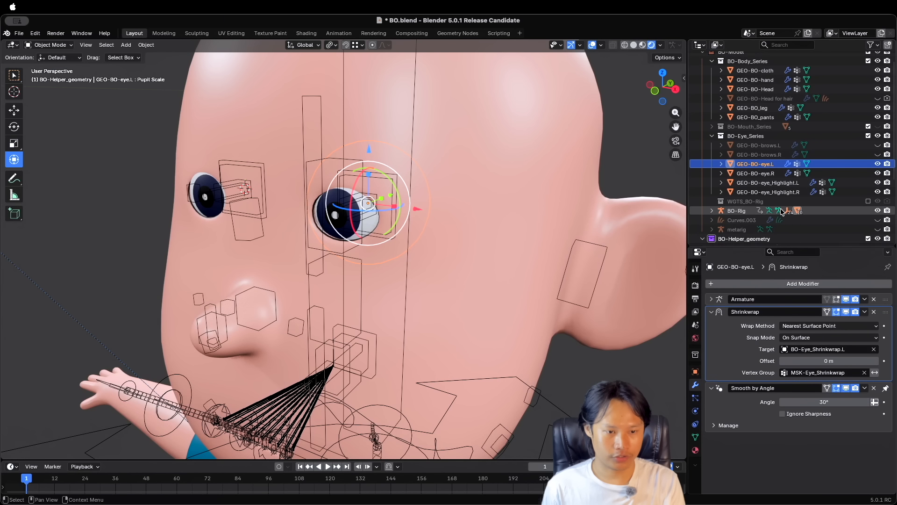
Hide the BO-Eye_Shrinkwrap.L helper sphere in the viewport.
scroll(799, 171, "down", 3)
scroll(800, 175, "down", 3)
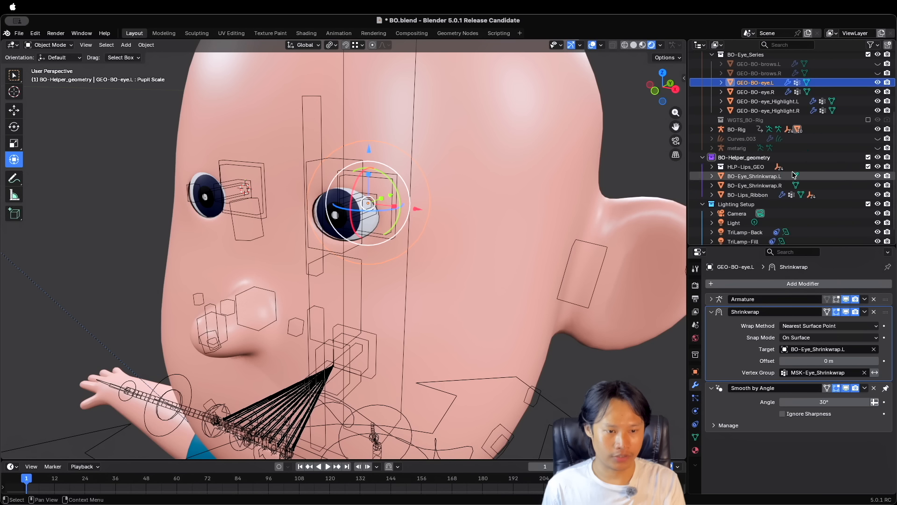
left_click(878, 178)
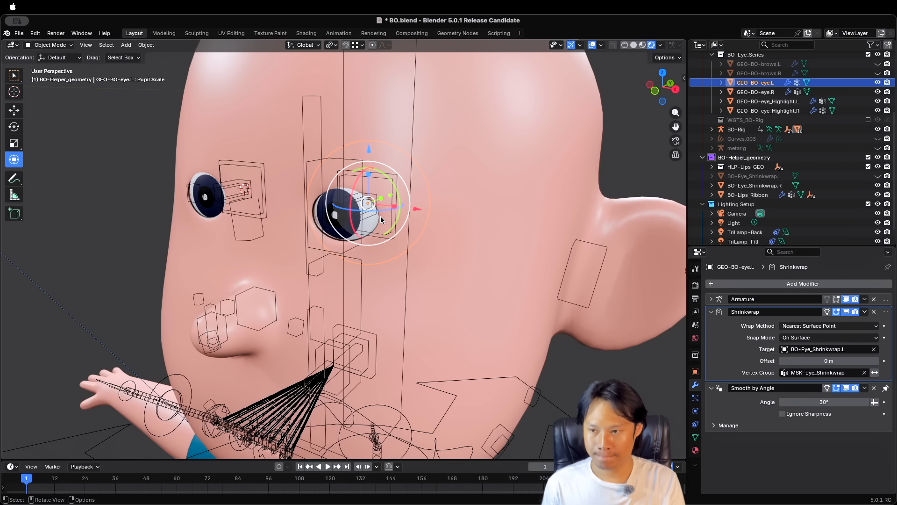
Show the left eye's shape keys in an enlarged properties area and enter Edit Mode on the Pupil Scale key.
left_click(695, 437)
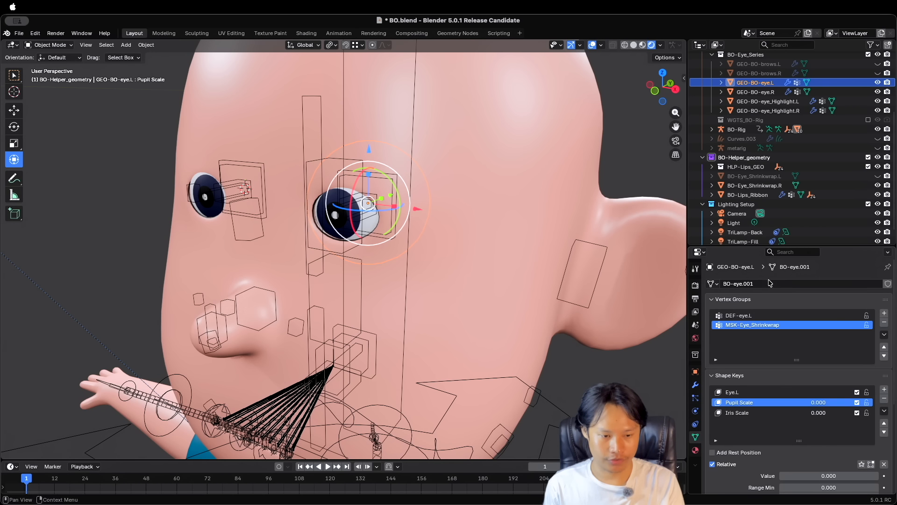
left_click_drag(768, 248, 769, 174)
key("Tab")
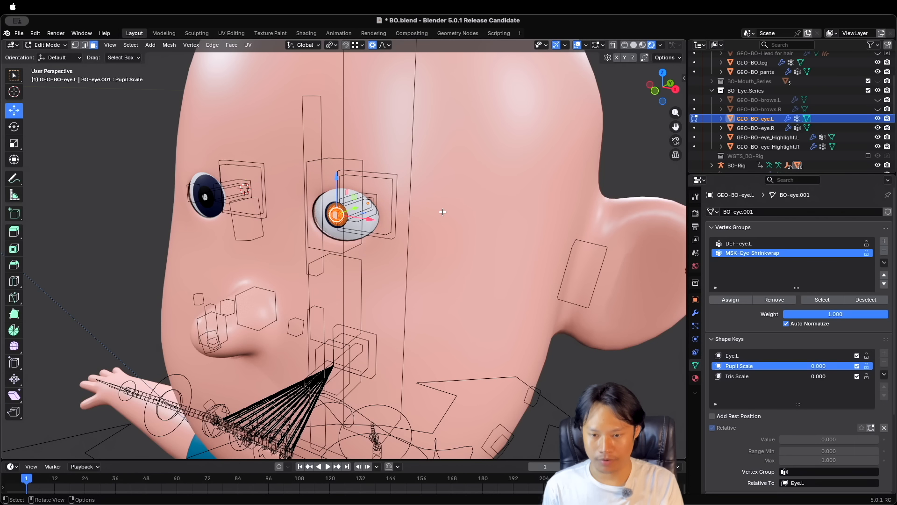
scroll(442, 211, "up", 6)
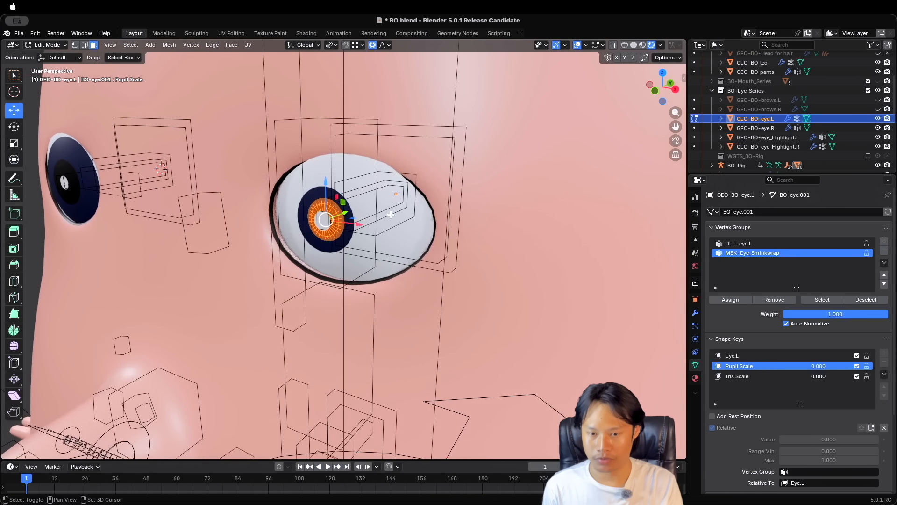
mouse_move(390, 214)
middle_mouse_down()
mouse_move(428, 215)
mouse_move(384, 211)
mouse_move(384, 220)
middle_mouse_up()
scroll(779, 145, "down", 6)
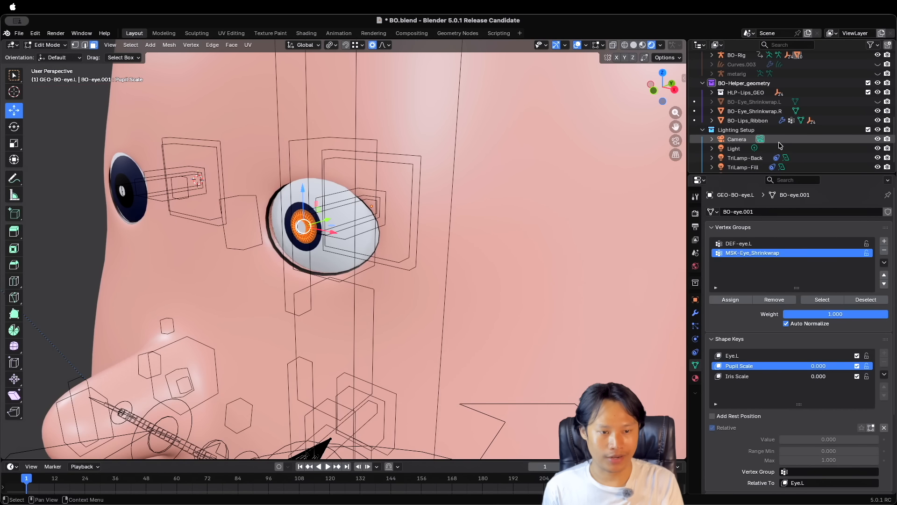
Compare the shrunken pupil with the BO-Eye_Shrinkwrap.L helper shown and hidden, leaving the helper hidden.
scroll(779, 146, "down", 1)
scroll(822, 140, "up", 4)
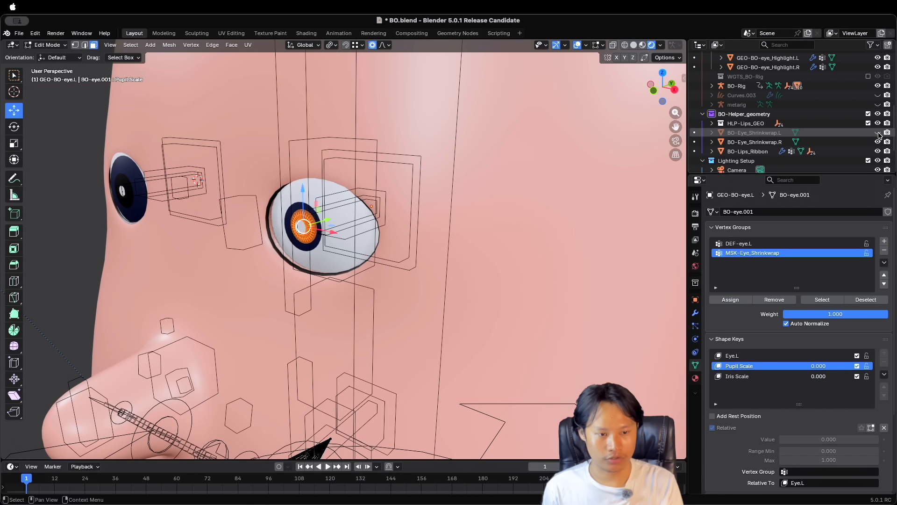
left_click(879, 134)
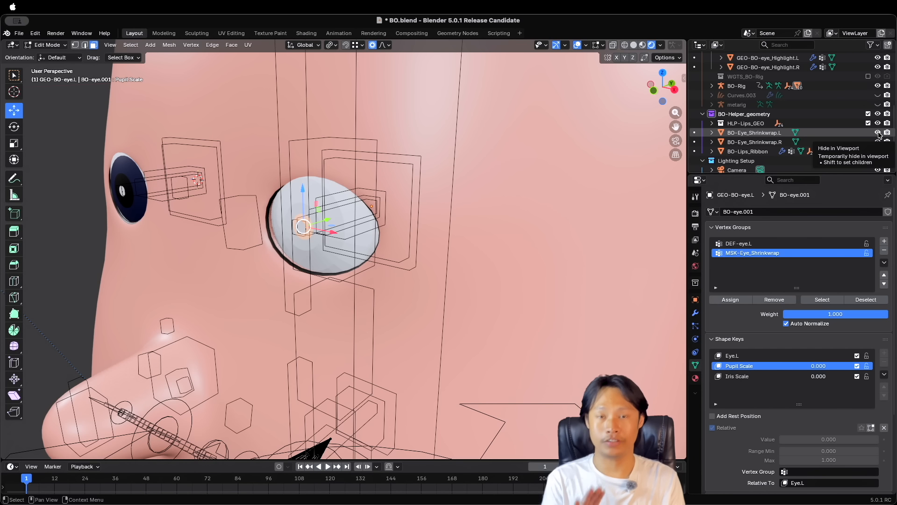
left_click(878, 135)
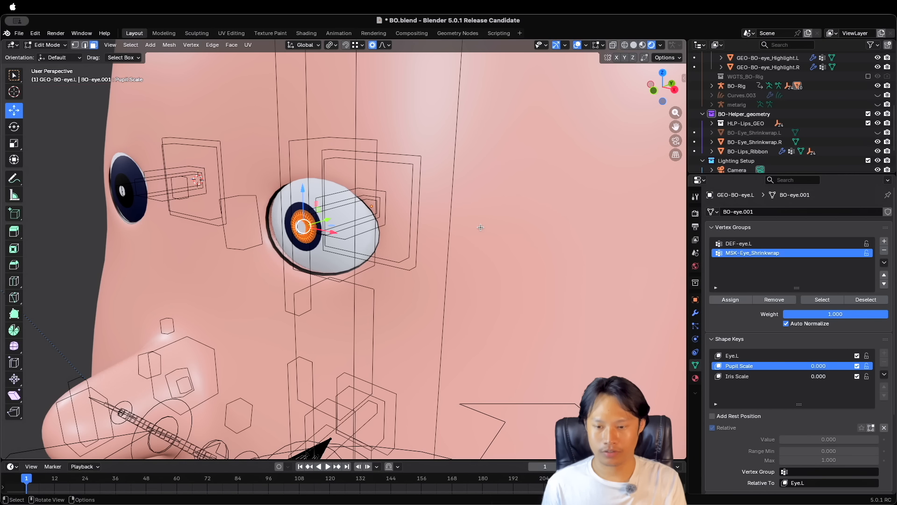
middle_click_drag(480, 227, 499, 242)
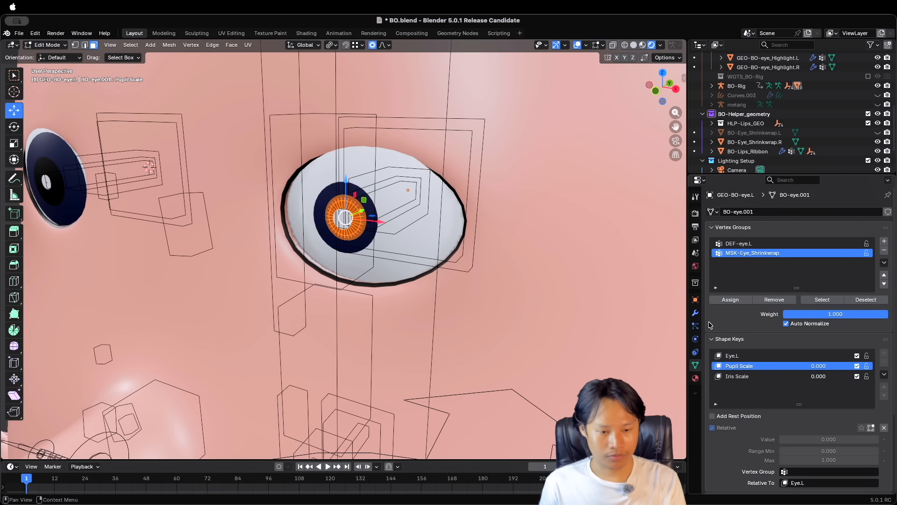
Compare the left eye's edited shape from several angles with the Shrinkwrap modifier's viewport display off and on, leaving it on.
left_click(694, 312)
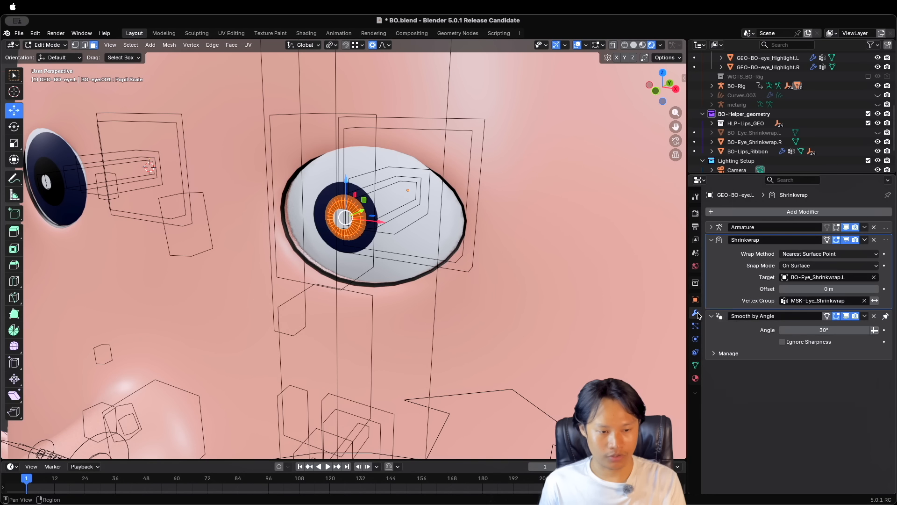
left_click(847, 240)
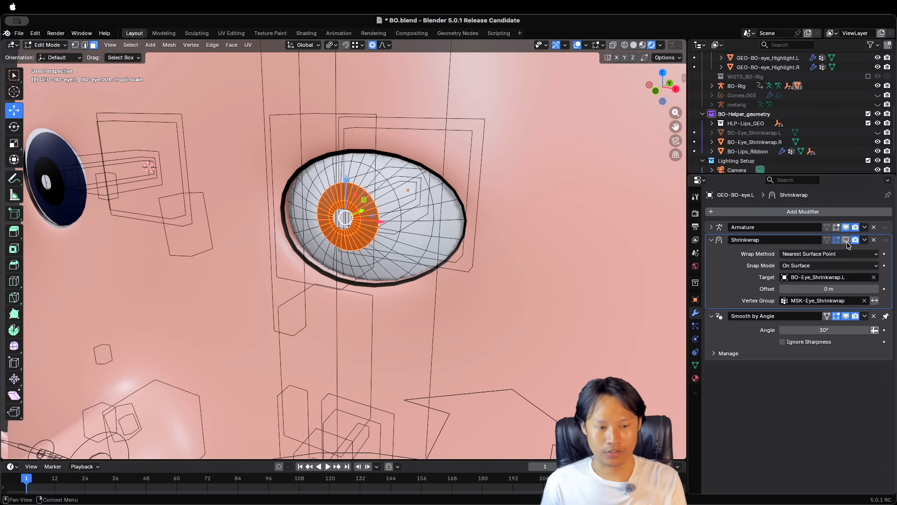
middle_click_drag(458, 228, 483, 228)
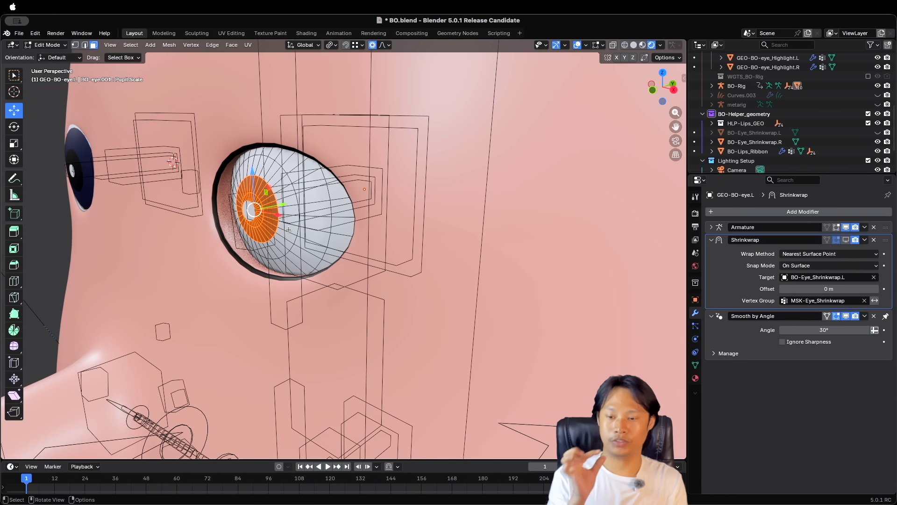
middle_click_drag(295, 231, 310, 230)
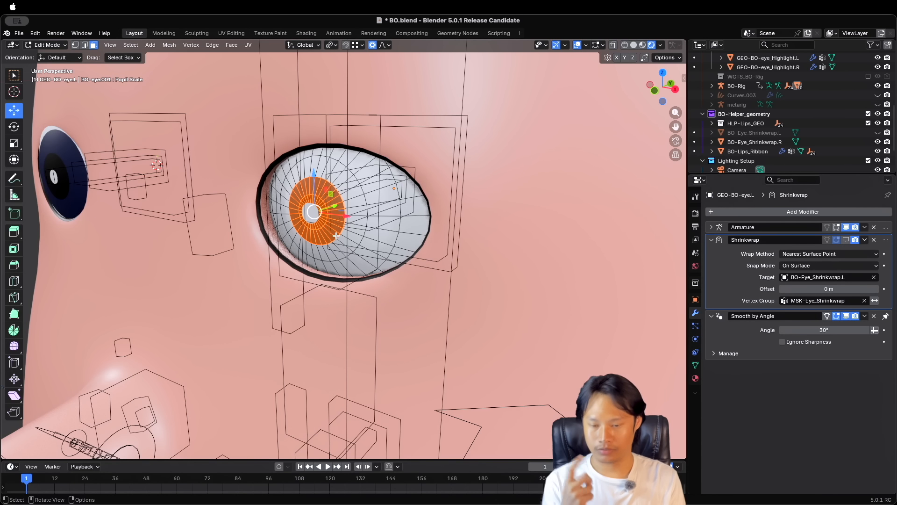
scroll(370, 248, "right", 3)
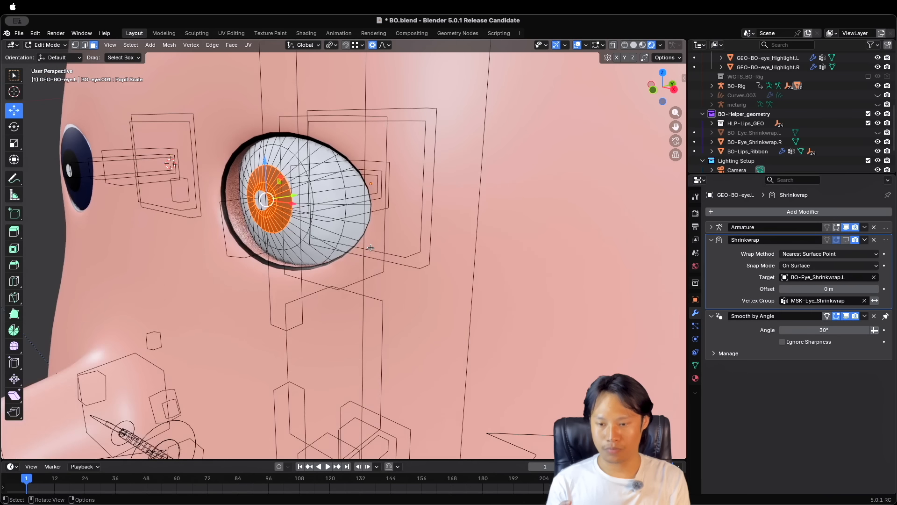
scroll(372, 246, "right", 3)
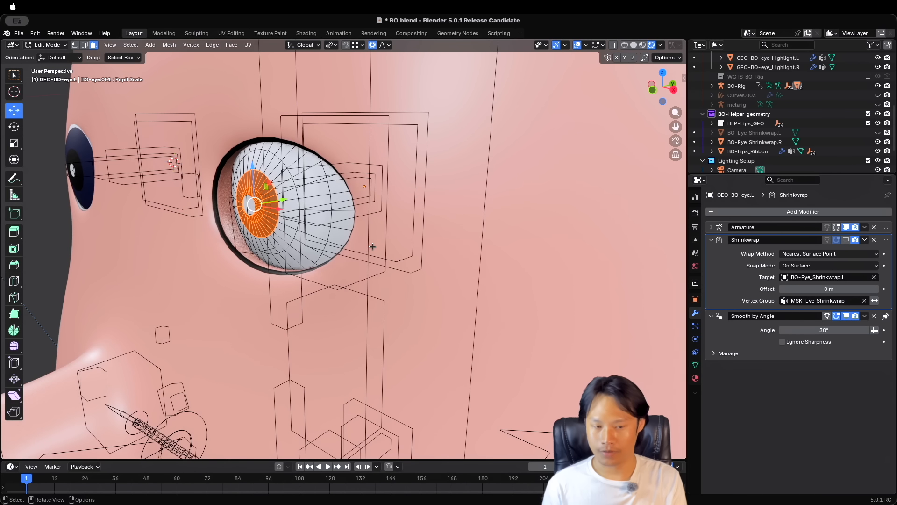
left_click(845, 240)
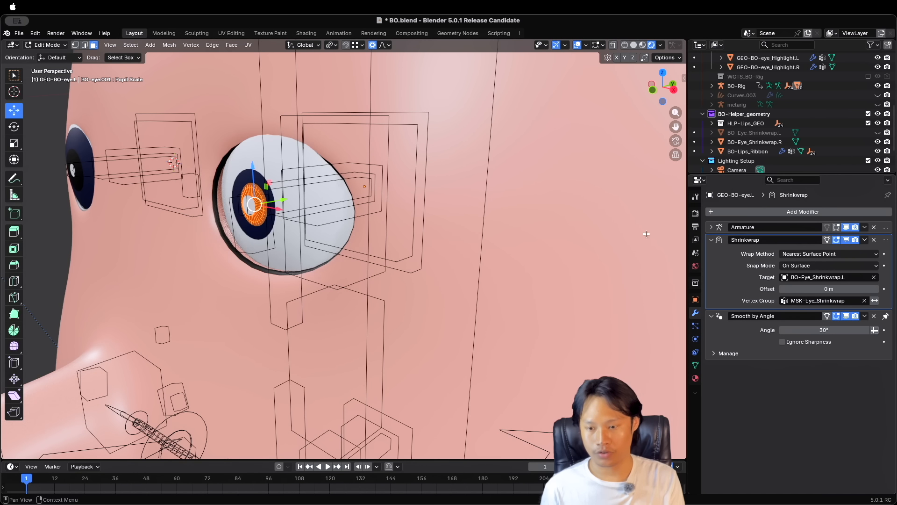
scroll(333, 220, "right", 3)
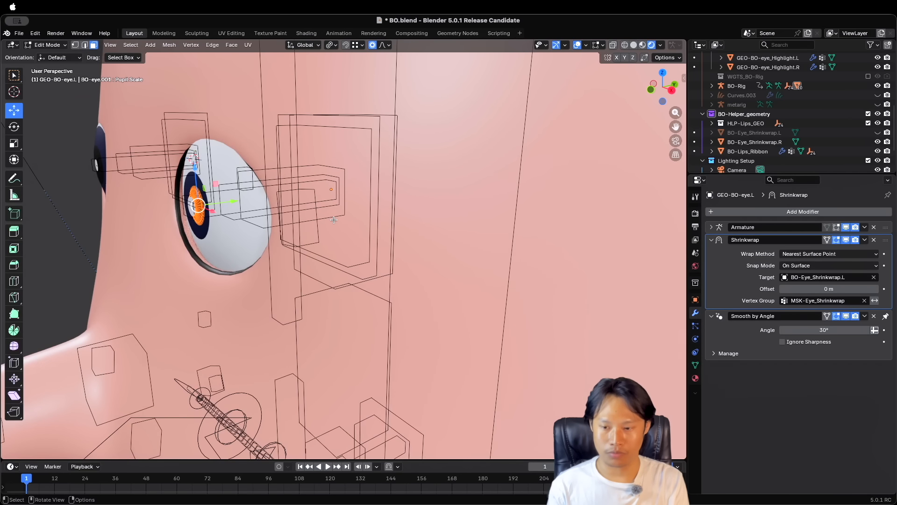
scroll(333, 220, "left", 5)
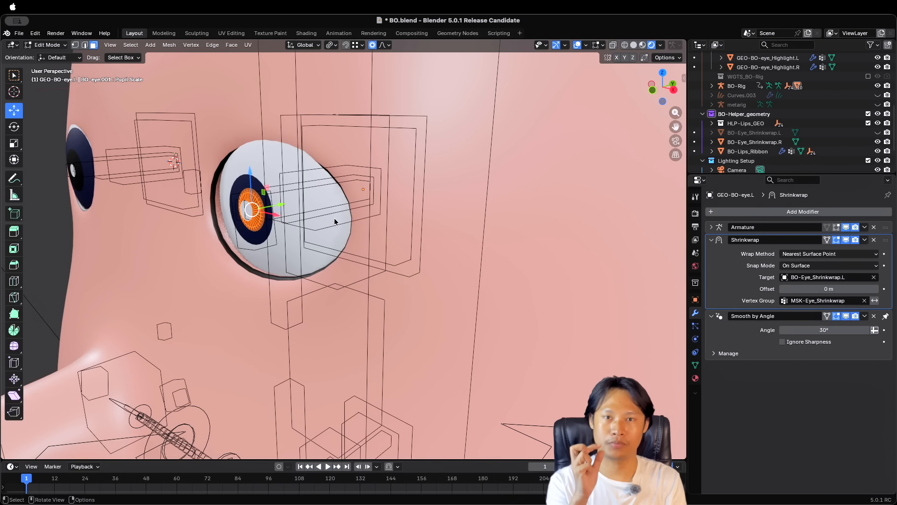
scroll(334, 219, "left", 3)
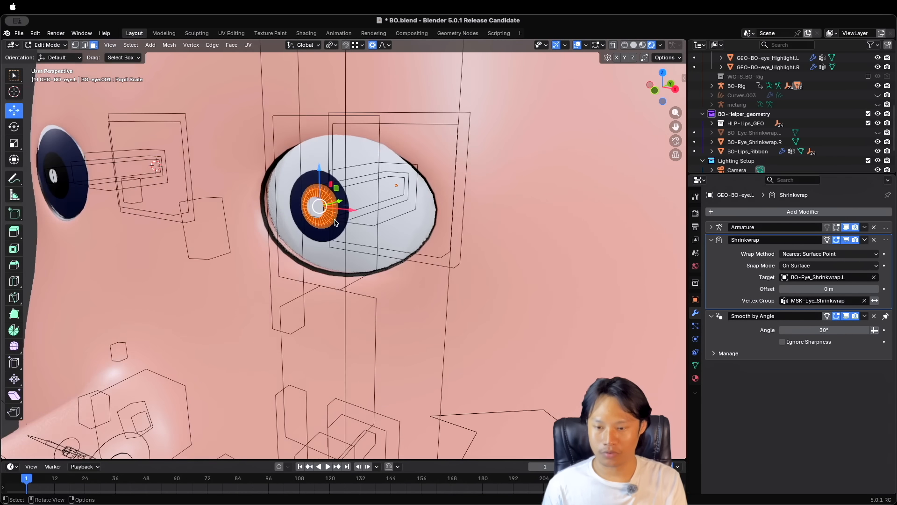
scroll(334, 218, "right", 4)
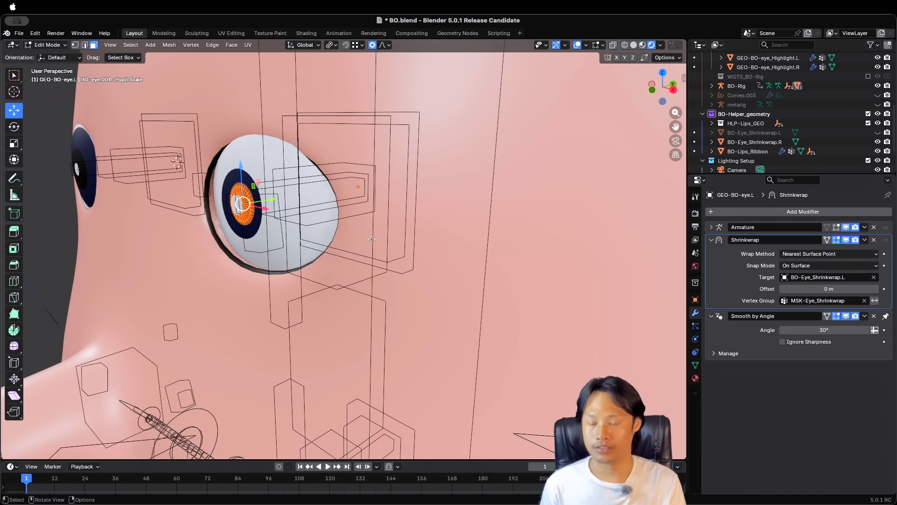
Scale the left eye's pupil faces to 0.313 in the Pupil Scale key with connected Smooth proportional editing sized about 0.078.
scroll(315, 232, "left", 5)
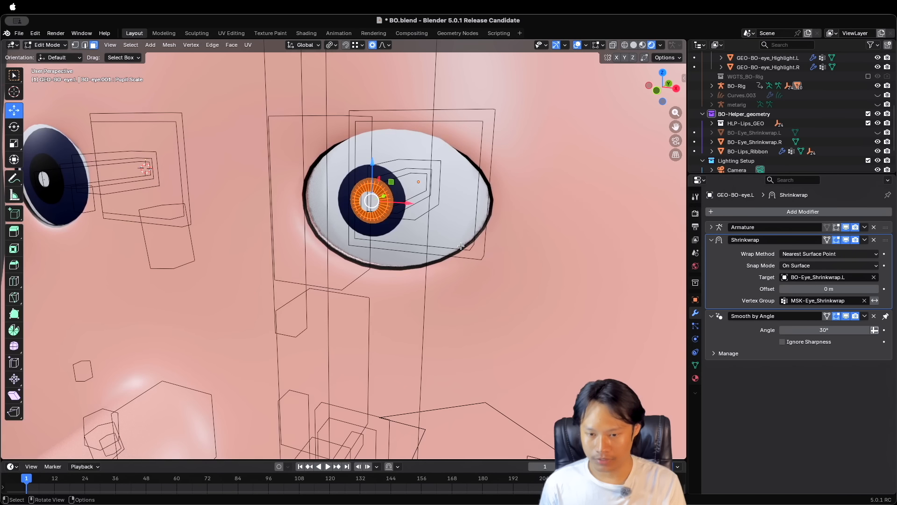
key("s")
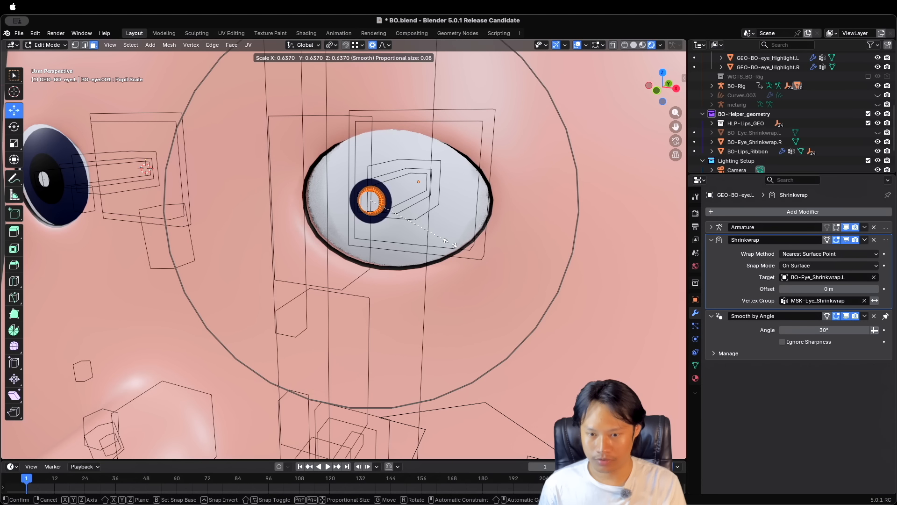
left_click(406, 232)
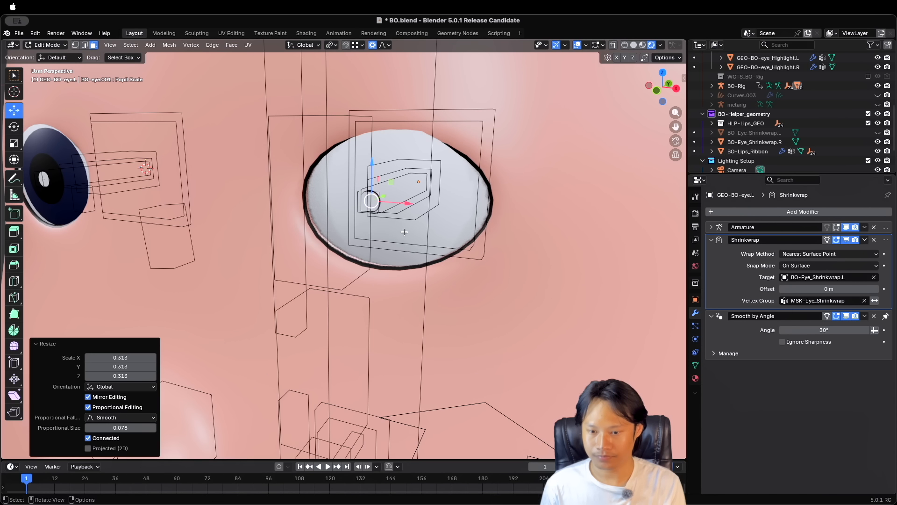
scroll(404, 232, "down", 2)
middle_click_drag(404, 232, 322, 236)
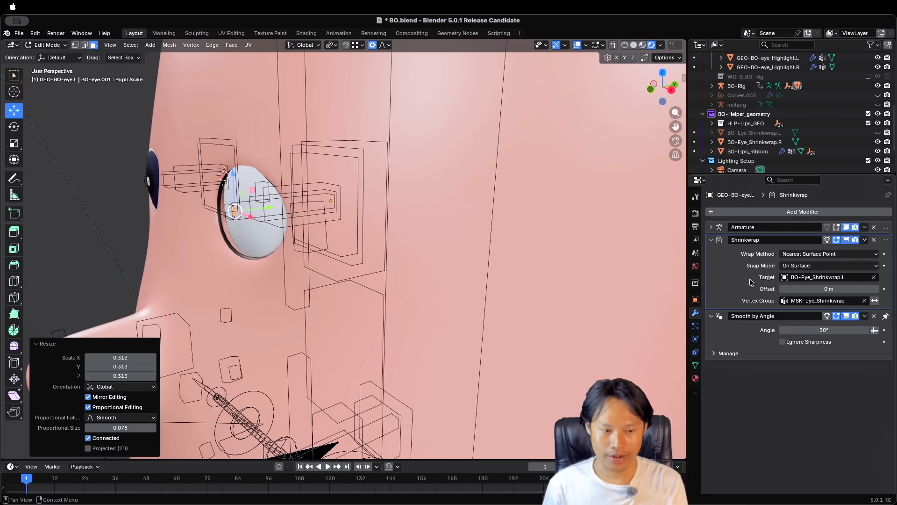
Compare the scaled pupil with the Shrinkwrap modifier's viewport display off and on, leaving it on, and return to Object Mode.
left_click(846, 240)
middle_click_drag(336, 219, 239, 199)
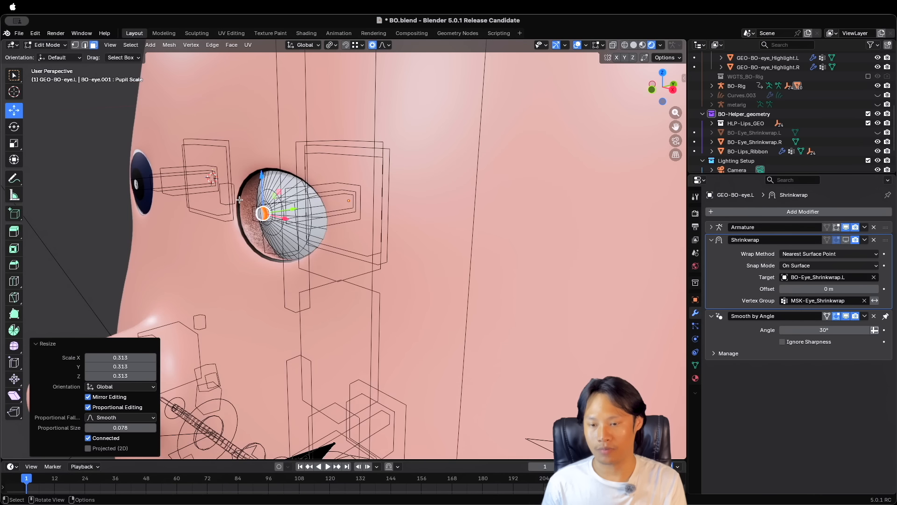
left_click(847, 239)
middle_click_drag(344, 229, 385, 232)
key("Tab")
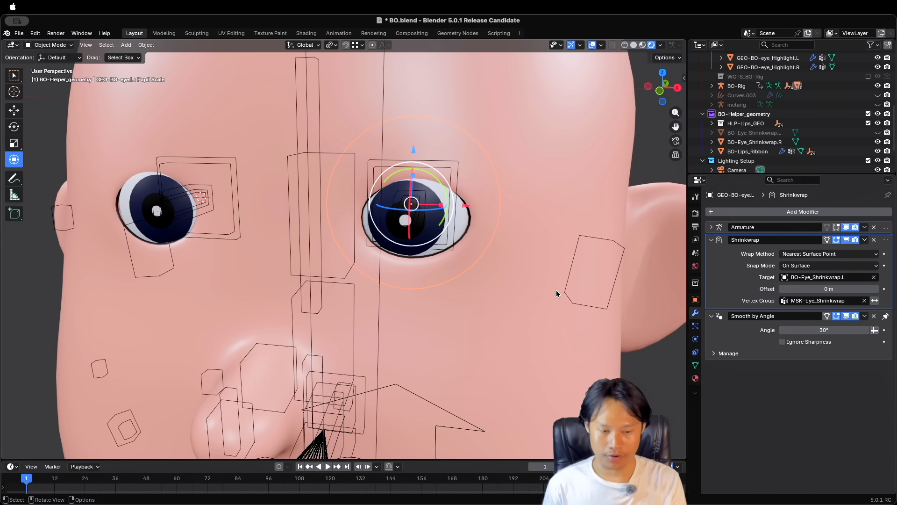
Show the left eye's shape keys and preview the Pupil Scale key at different values.
left_click(695, 365)
mouse_move(815, 331)
left_mouse_down()
mouse_move(855, 331)
mouse_move(804, 330)
left_mouse_up()
scroll(526, 321, "down", 3)
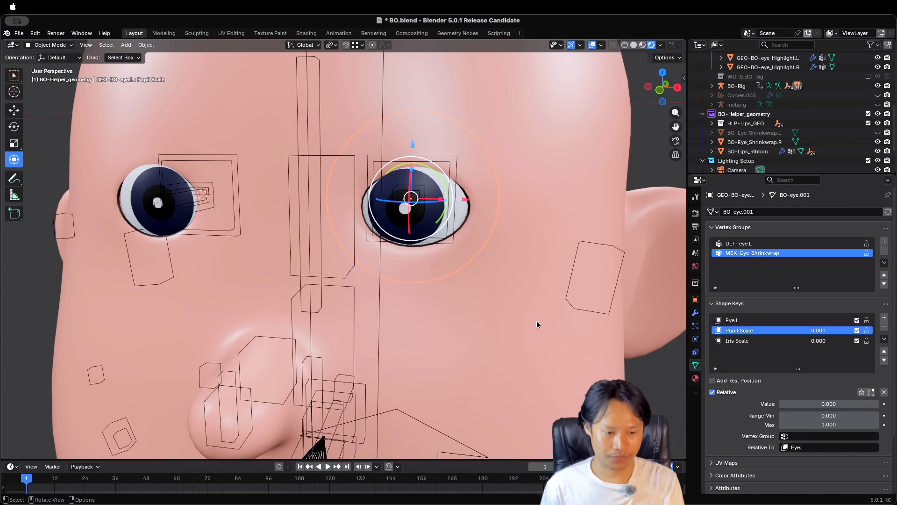
Try a Range Min of -0.5 for the Pupil Scale key and preview its effect on the pupil.
left_click(826, 416)
type("-1")
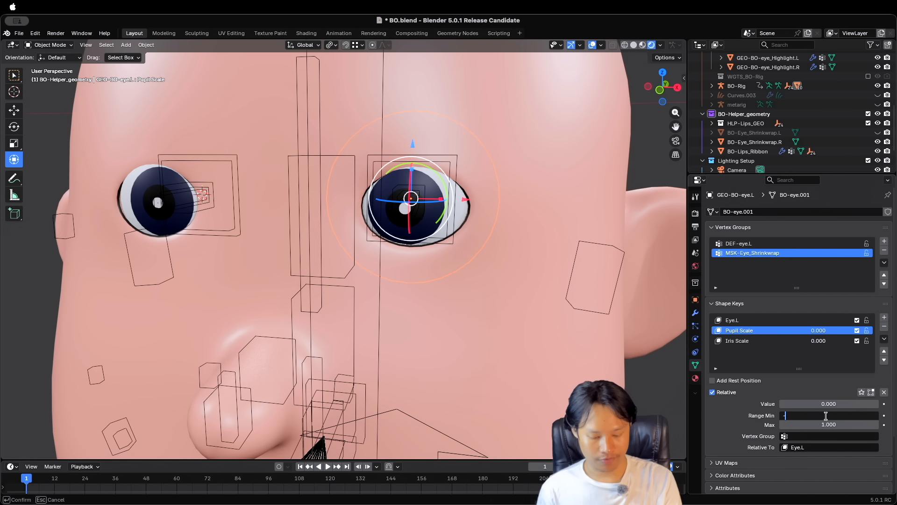
key("Return")
left_click_drag(826, 416, 841, 415)
mouse_move(819, 330)
left_mouse_down()
mouse_move(790, 330)
mouse_move(857, 330)
mouse_move(808, 331)
mouse_move(818, 331)
left_mouse_up()
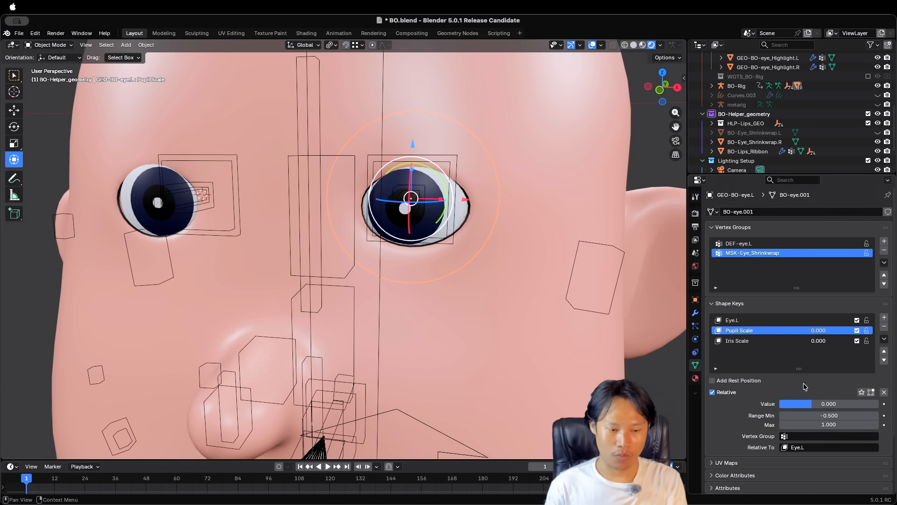
Reset the Pupil Scale key's Range Min to 0 and preview the key's value range.
left_click_drag(829, 416, 817, 400)
type("0")
key("Return")
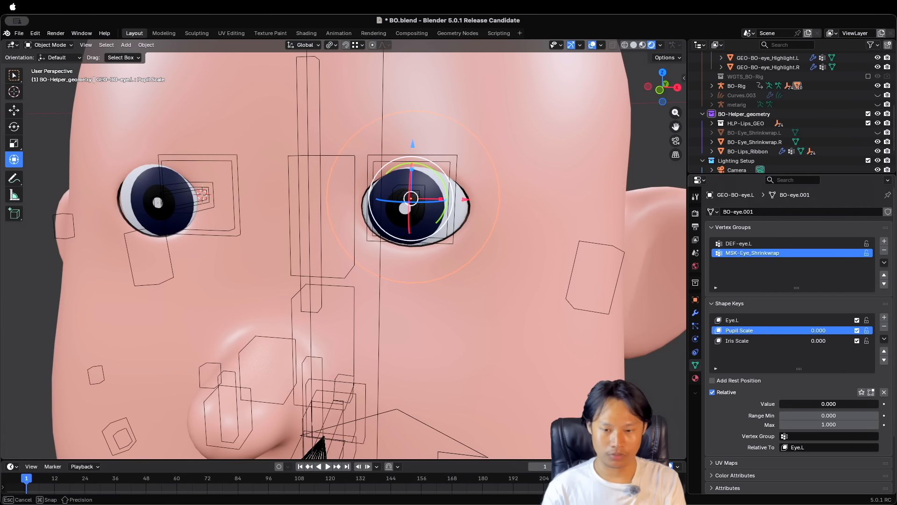
left_click_drag(818, 400, 818, 400)
left_click_drag(811, 330, 785, 333)
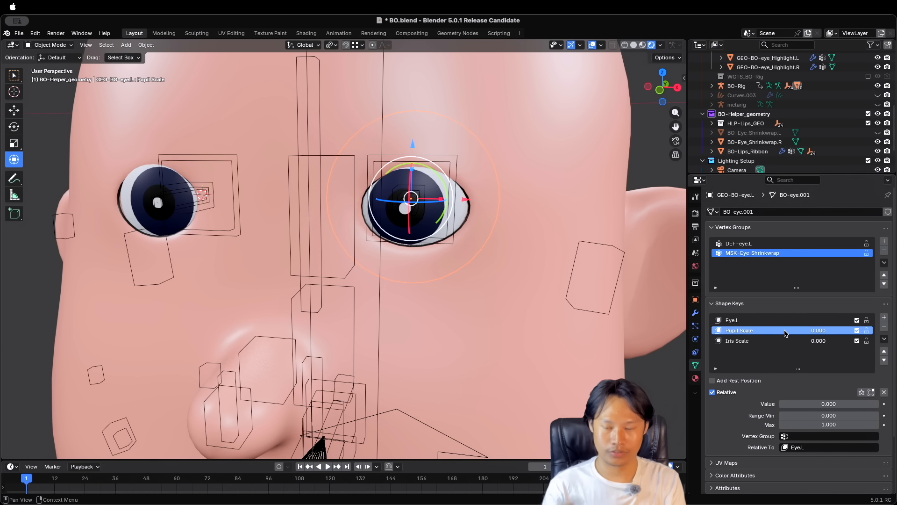
Set the Pupil Scale key's Range Min to -0.05 and preview the pupil at its negative limit.
left_click(823, 415)
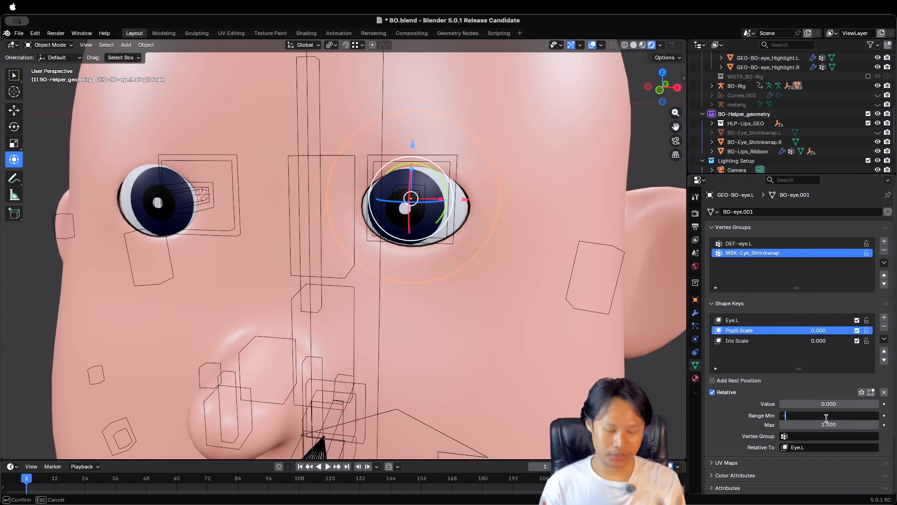
type("-0.05")
key("Return")
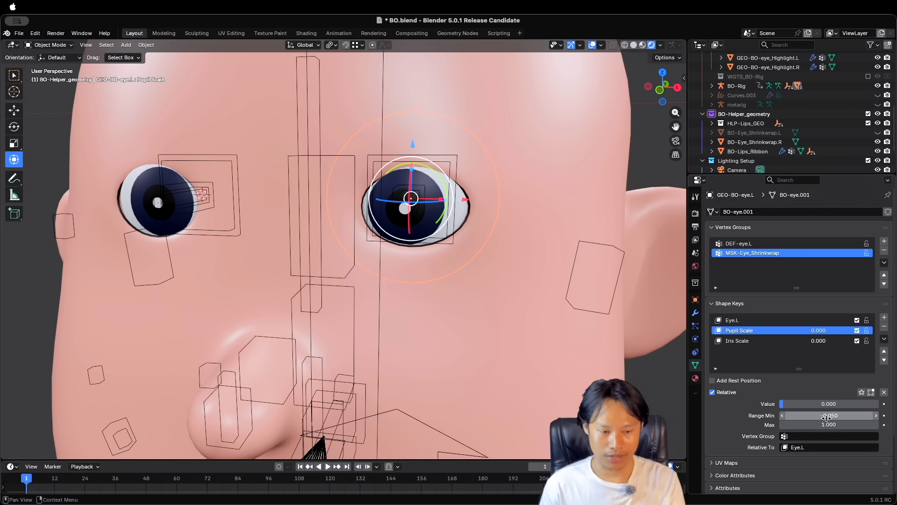
left_click_drag(813, 402, 780, 403)
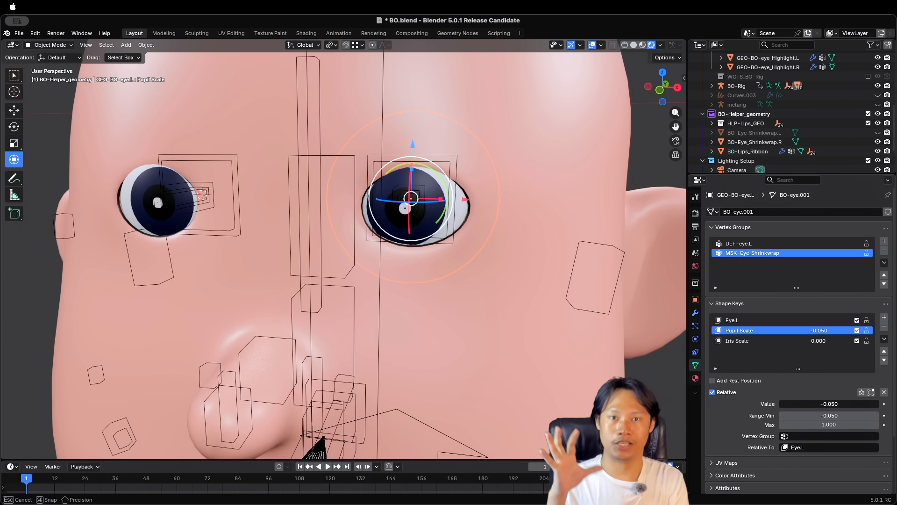
mouse_move(781, 403)
left_mouse_down()
mouse_move(817, 403)
mouse_move(785, 404)
left_mouse_up()
Try a Range Min of -1 for the Pupil Scale key and preview the fully enlarged pupil.
left_click(813, 414)
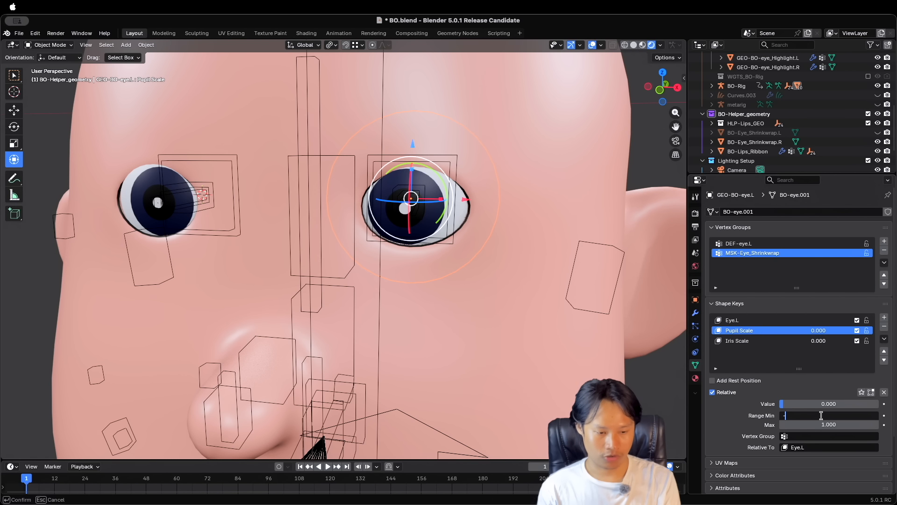
key("Return")
left_click_drag(828, 403, 780, 403)
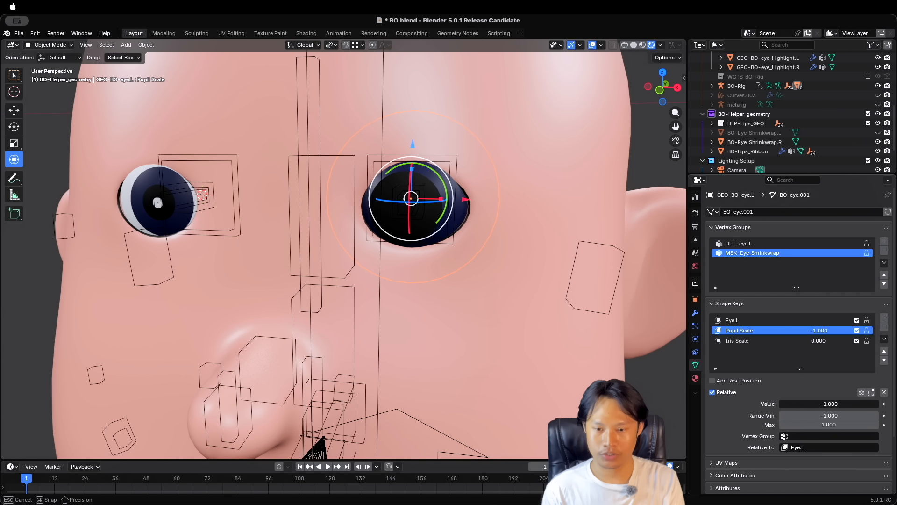
key("Escape")
Set the Pupil Scale key's Range Min to -0.05 and test the value down to that limit.
left_click(811, 415)
type("-.05")
key("Return")
left_click_drag(817, 403, 784, 403)
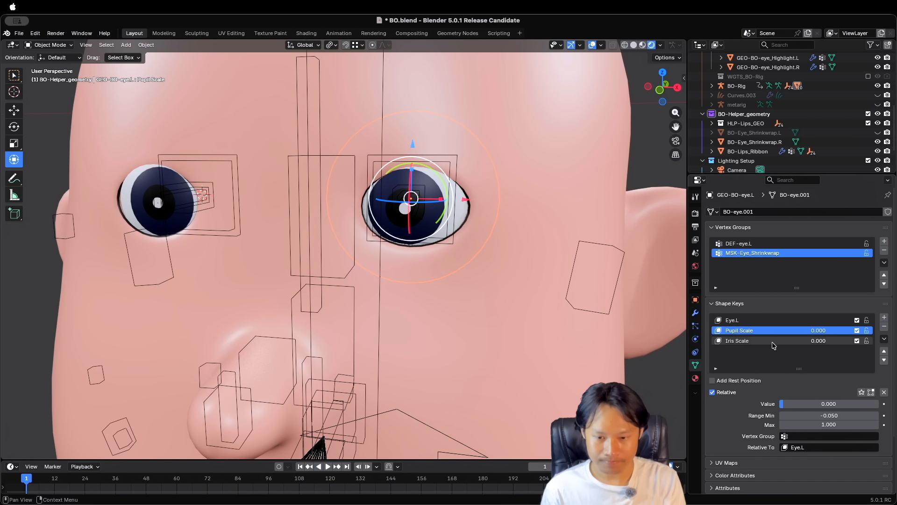
Preview the Iris Scale key on the left eye and reset its value to 0.
middle_click_drag(533, 273, 527, 273)
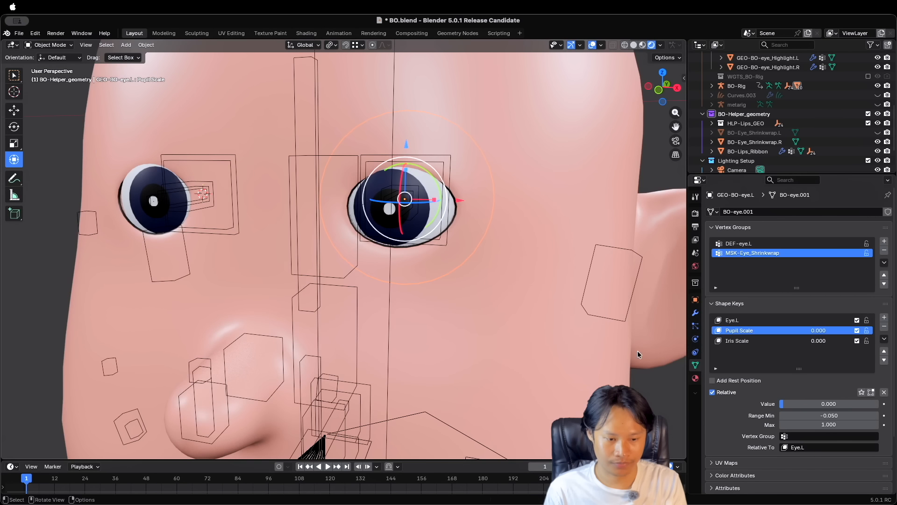
scroll(537, 319, "down", 1)
left_click_drag(818, 341, 819, 341)
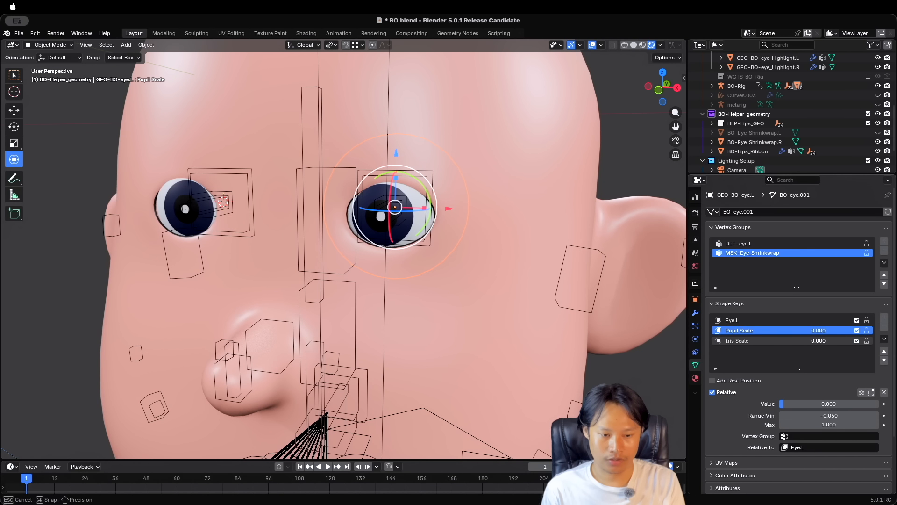
type("0.0")
key("Return")
Make Iris Scale the active shape key, enter Edit Mode and select the left eye's pupil faces.
left_click(771, 345)
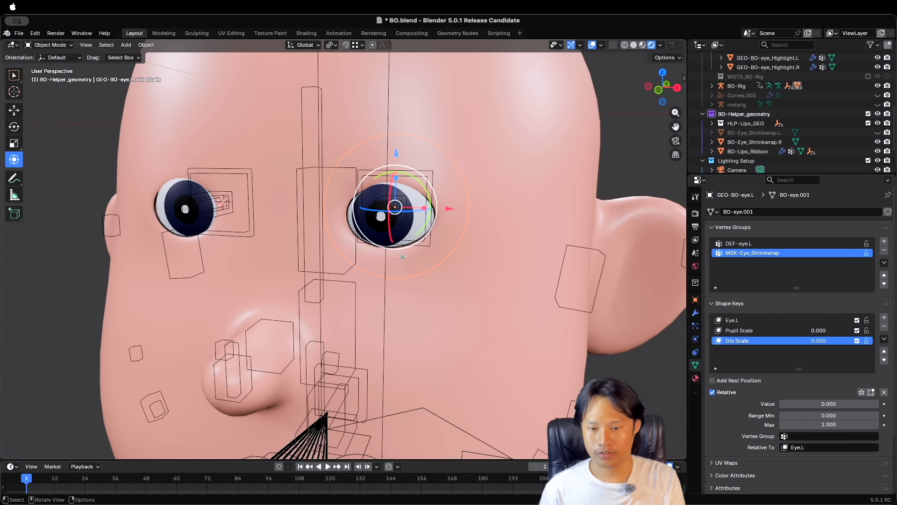
key("Tab")
scroll(399, 229, "up", 4)
middle_click_drag(400, 230, 364, 237, "shift")
middle_click_drag(470, 262, 497, 267)
left_click(496, 266)
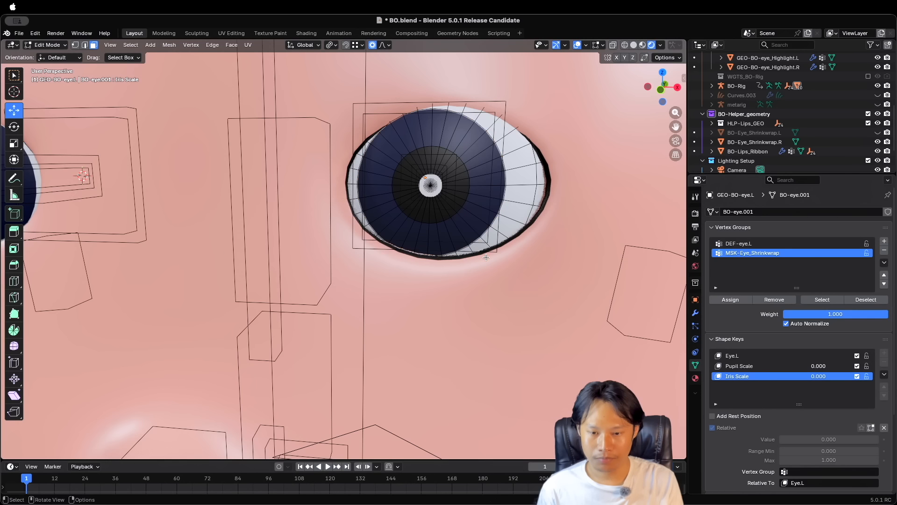
left_click_drag(445, 205, 406, 167)
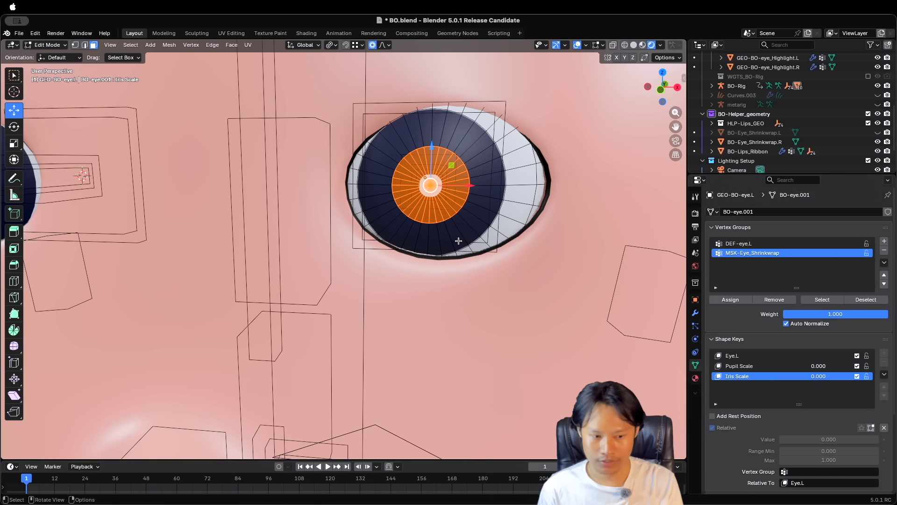
Scale the selected faces to about 0.221 with connected Smooth proportional editing sized about 0.039, shrinking the iris and pupil together.
scroll(456, 243, "down", 5)
middle_click_drag(457, 244, 402, 187)
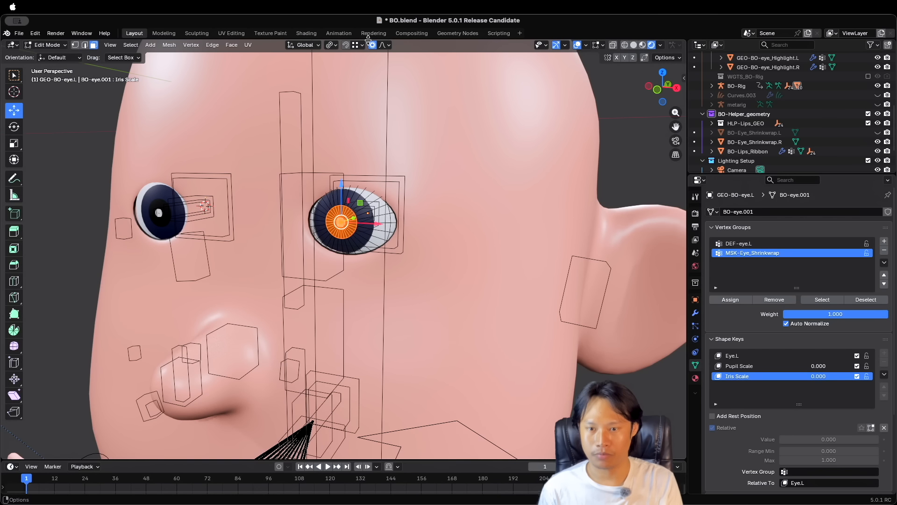
middle_click_drag(385, 86, 440, 194, "shift")
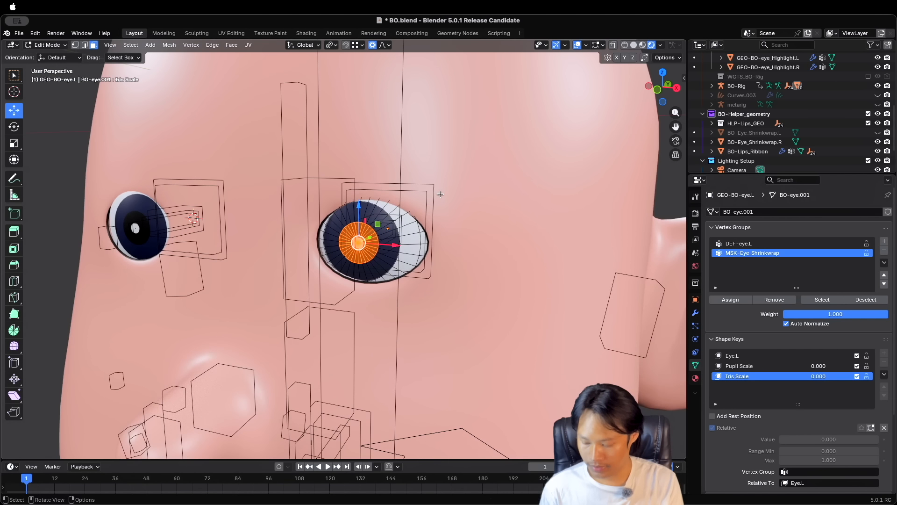
key("s")
scroll(416, 229, "up", 5)
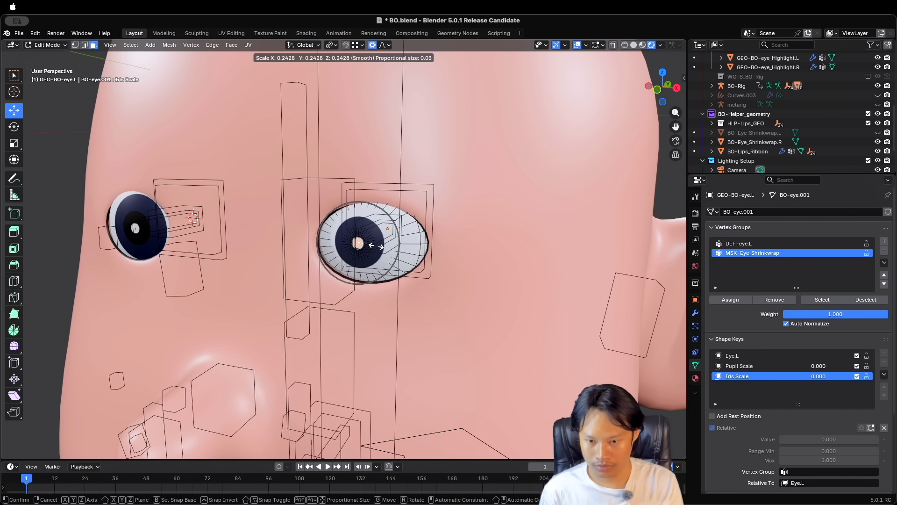
scroll(383, 246, "down", 3)
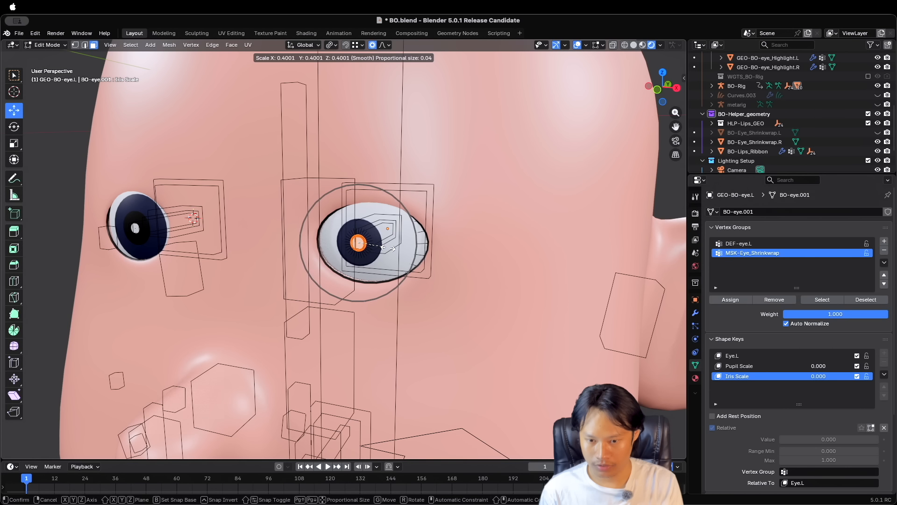
scroll(383, 247, "up", 7)
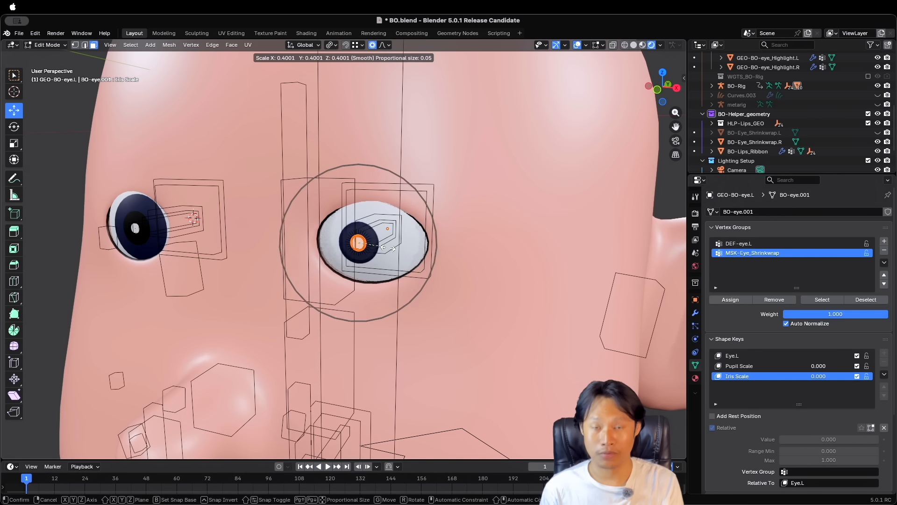
scroll(390, 248, "down", 3)
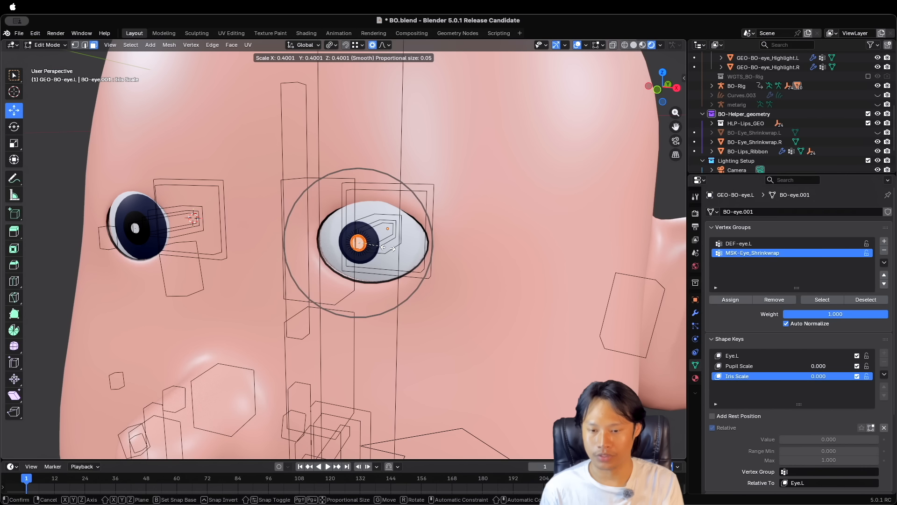
scroll(372, 246, "up", 2)
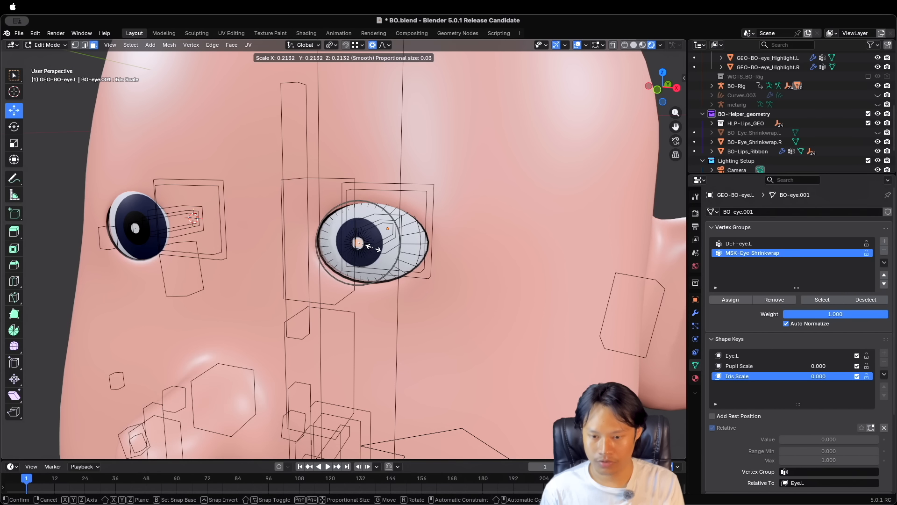
scroll(374, 248, "down", 2)
left_click(381, 250)
Check the shrunken iris from several angles and return to Object Mode.
scroll(382, 251, "down", 3)
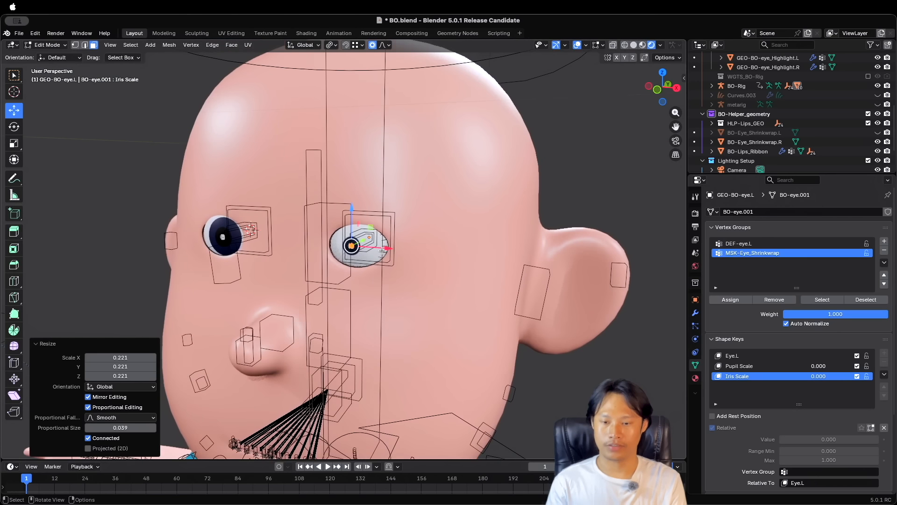
middle_click_drag(383, 250, 416, 268)
scroll(402, 254, "up", 2)
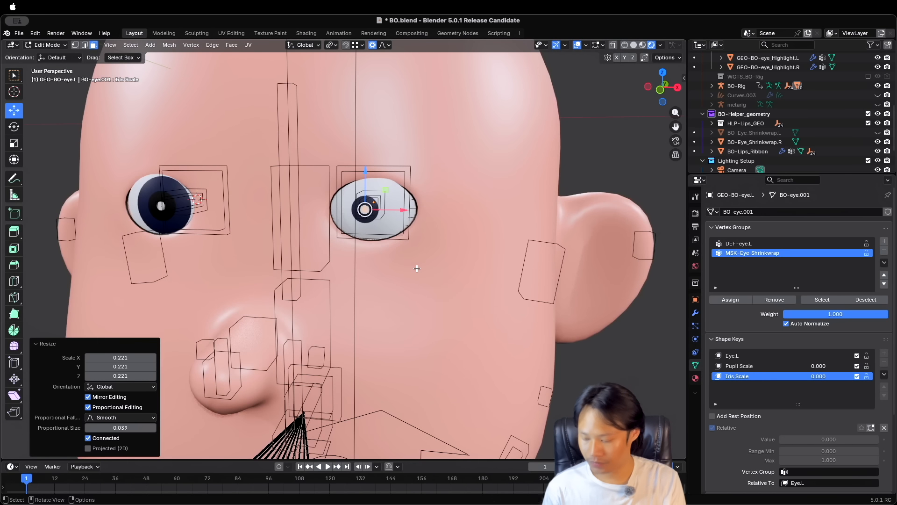
scroll(417, 268, "down", 1)
key("Tab")
scroll(402, 264, "down", 2)
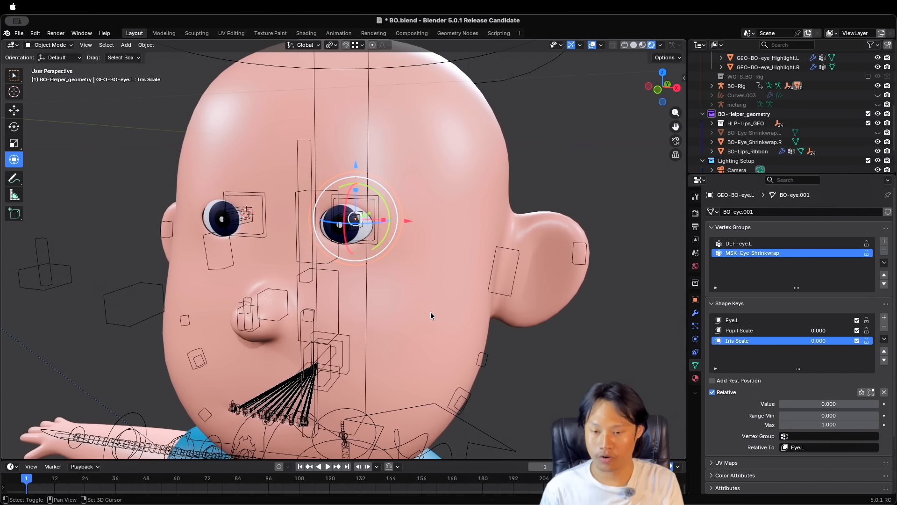
middle_click_drag(430, 312, 339, 254)
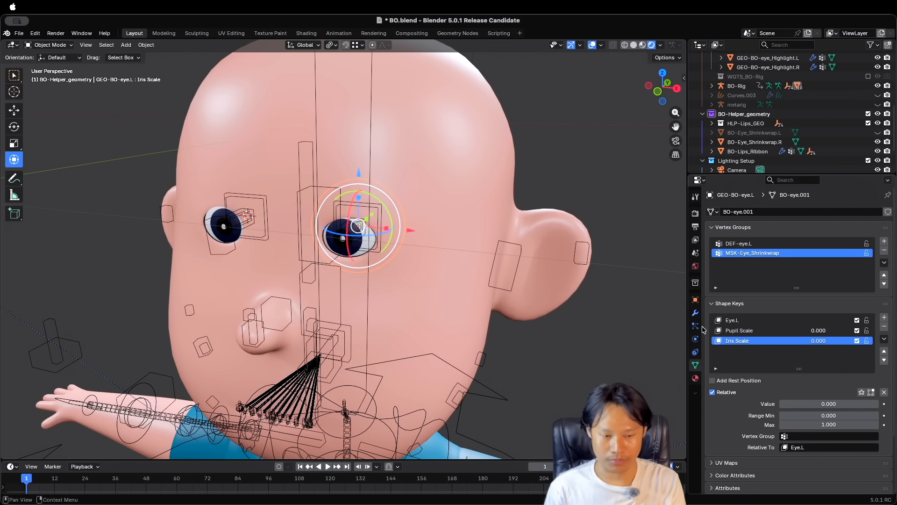
Preview the Iris Scale key at different values and set its Range Min to -0.5.
left_click_drag(829, 404, 883, 404)
left_click_drag(850, 341, 794, 341)
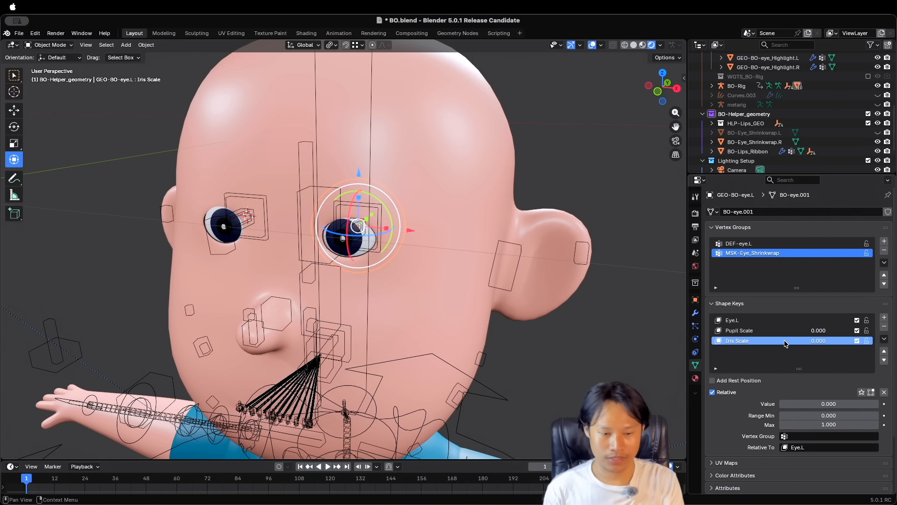
left_click(827, 415)
type("-1")
key("Return")
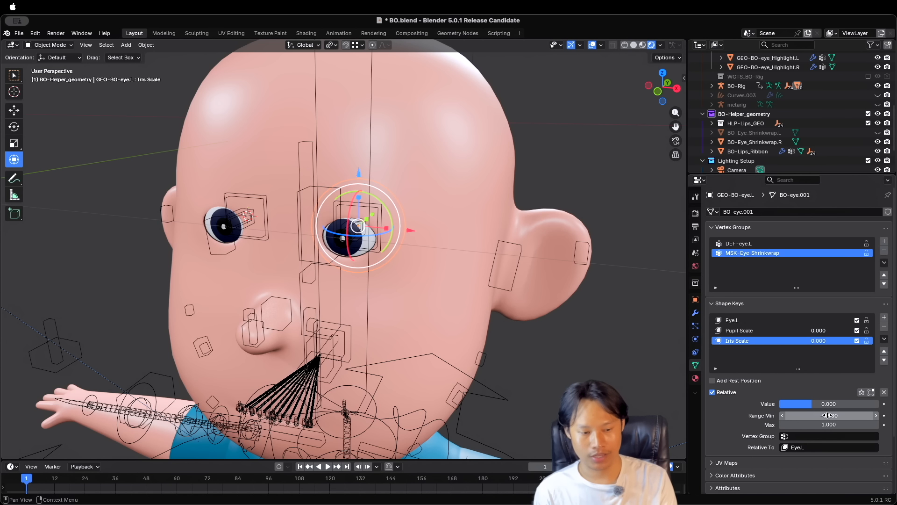
Preview the Iris Scale key on the left eye and inspect the face from several angles.
mouse_move(818, 402)
left_mouse_down()
mouse_move(781, 403)
mouse_move(864, 403)
mouse_move(780, 403)
mouse_move(878, 402)
mouse_move(812, 403)
left_mouse_up()
scroll(417, 284, "up", 5)
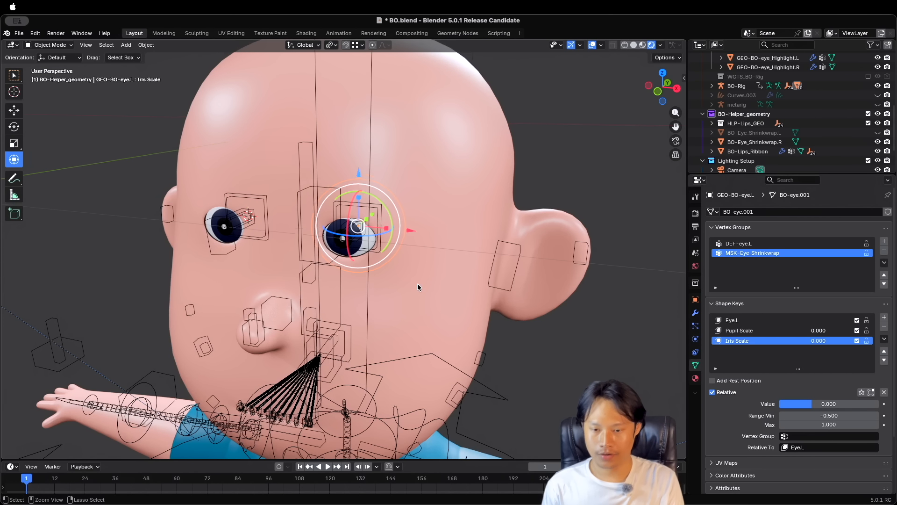
scroll(417, 284, "left", 5)
scroll(417, 284, "down", 4)
scroll(417, 284, "left", 2, "shift")
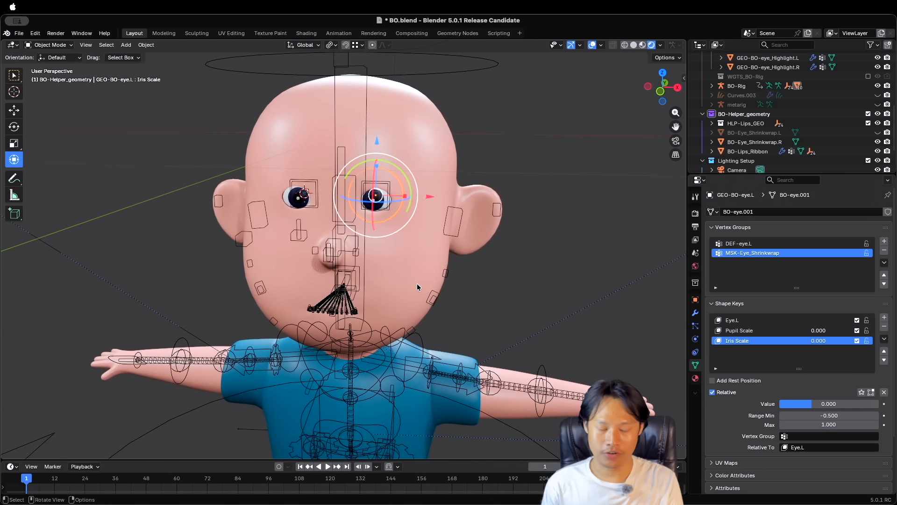
scroll(417, 284, "right", 5)
scroll(417, 283, "right", 8)
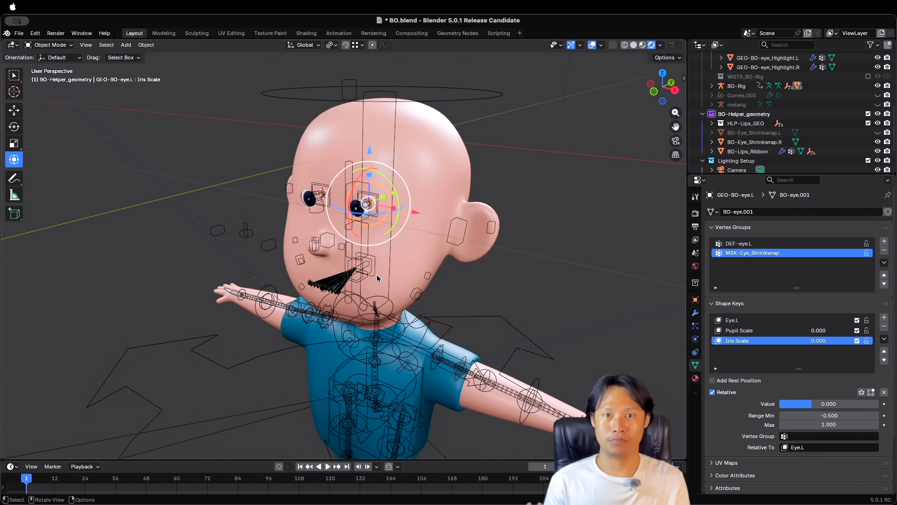
middle_click_drag(377, 274, 386, 256)
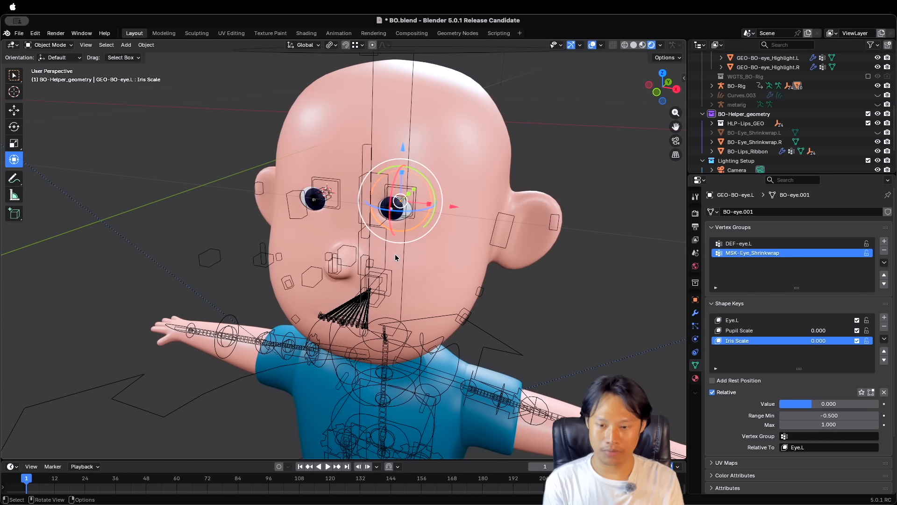
Select the right eye GEO-BO-eye.R and add a vertex group named MSK-Eye_Shrinkwrap.
left_click(311, 199)
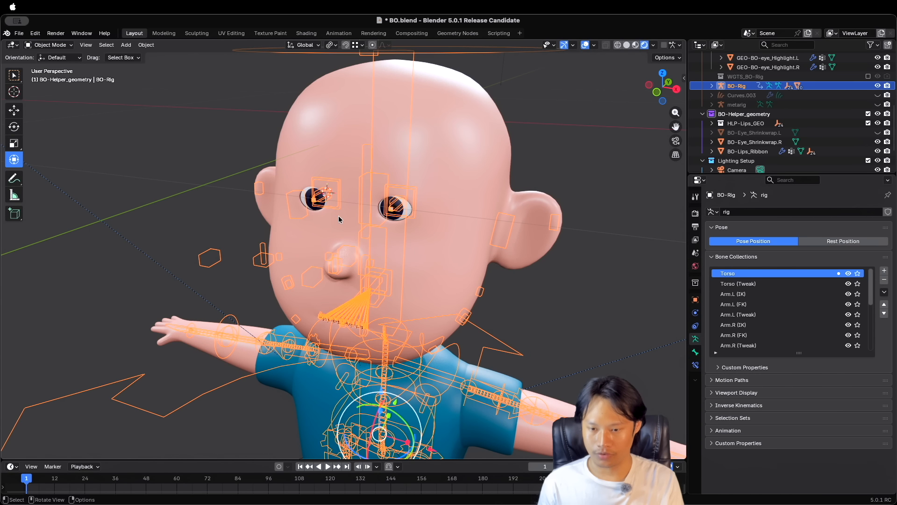
left_click(308, 198)
scroll(308, 199, "up", 2)
middle_click_drag(308, 199, 342, 205)
scroll(777, 136, "up", 7)
scroll(778, 137, "down", 2)
left_click(885, 241)
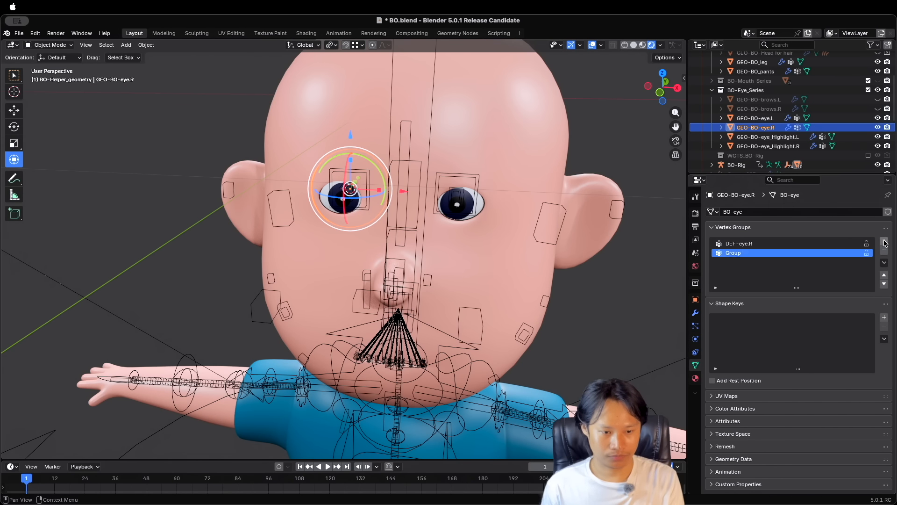
double_click(737, 252)
type("MSK_Eye_Shrinkwrap")
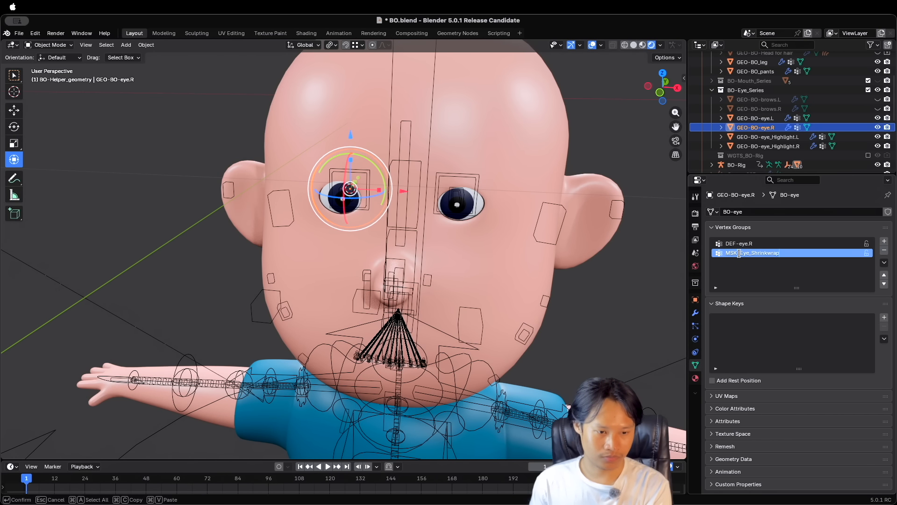
key("Return")
In Edit Mode, select the right eye's iris and pupil faces and set the vertex weight to 0.000 with Auto Normalize off.
key("Tab")
scroll(351, 200, "up", 3)
middle_click_drag(352, 200, 359, 189)
scroll(359, 188, "up", 2)
left_click_drag(290, 184, 336, 222)
left_click_drag(835, 314, 789, 314)
left_click(786, 323)
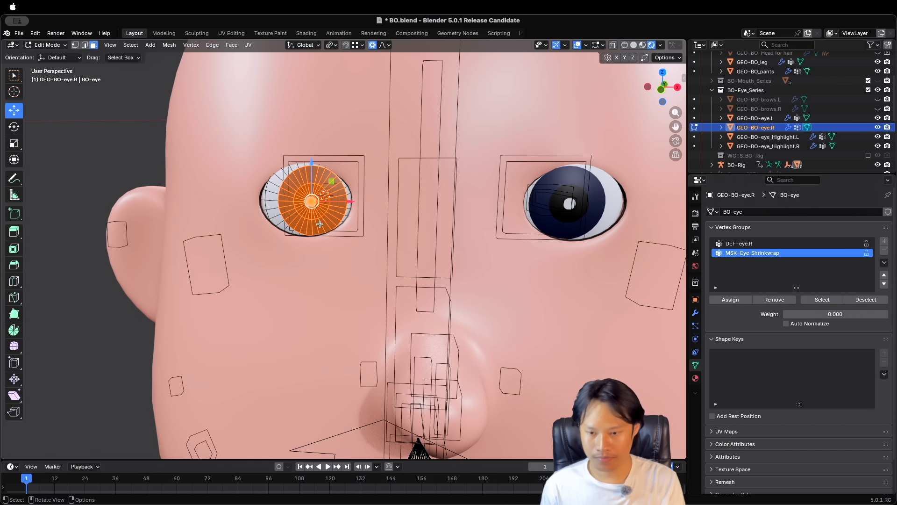
Assign the right eye's outer white faces to MSK-Eye_Shrinkwrap at weight 1.000 with Auto Normalize on, and return to Object Mode.
left_click_drag(328, 225, 293, 179, "ctrl")
left_click_drag(342, 196, 332, 207, "ctrl")
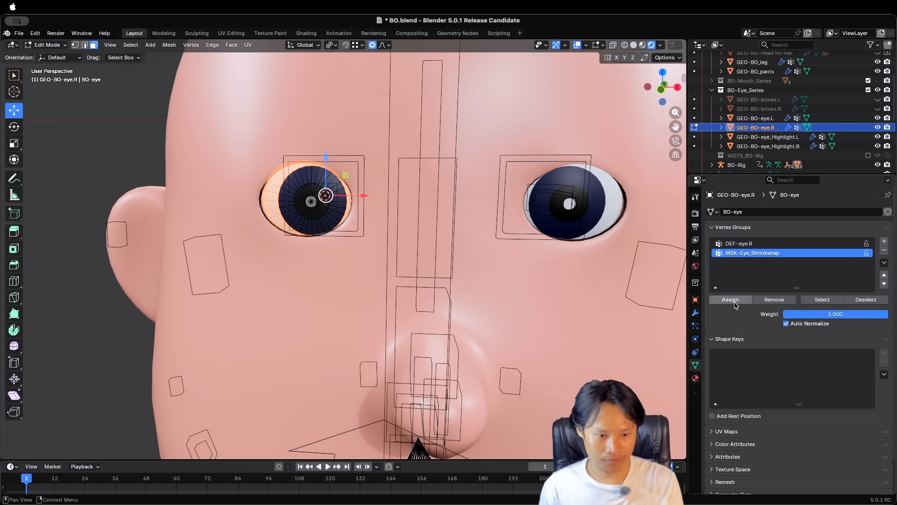
key("ctrl+Tab")
left_click(288, 237)
scroll(320, 194, "down", 2)
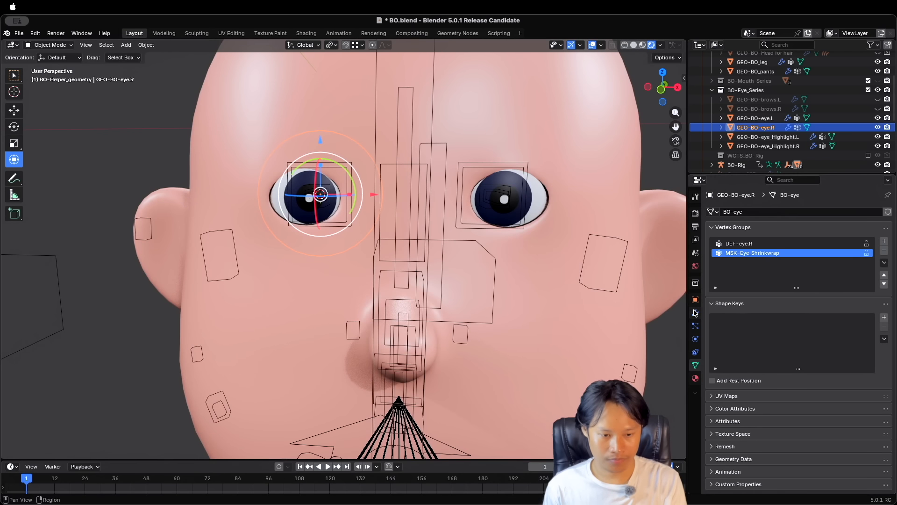
Add a Shrinkwrap modifier to the right eye below Armature, targeting BO-Eye_Shrinkwrap.R and limited to the MSK-Eye_Shrinkwrap vertex group.
left_click(695, 313)
left_click(810, 212)
mouse_move(757, 243)
left_click(747, 312)
left_click(829, 277)
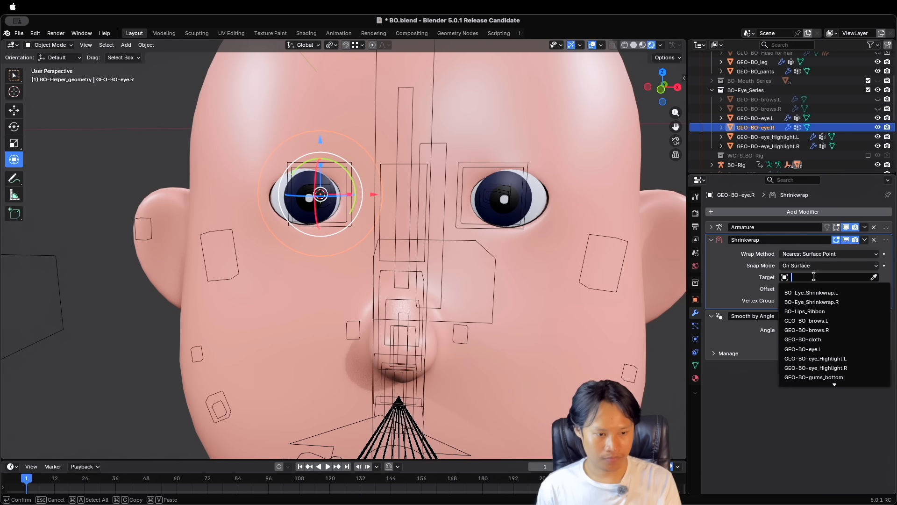
left_click(813, 292)
left_click(813, 300)
left_click(827, 326)
scroll(365, 229, "down", 2)
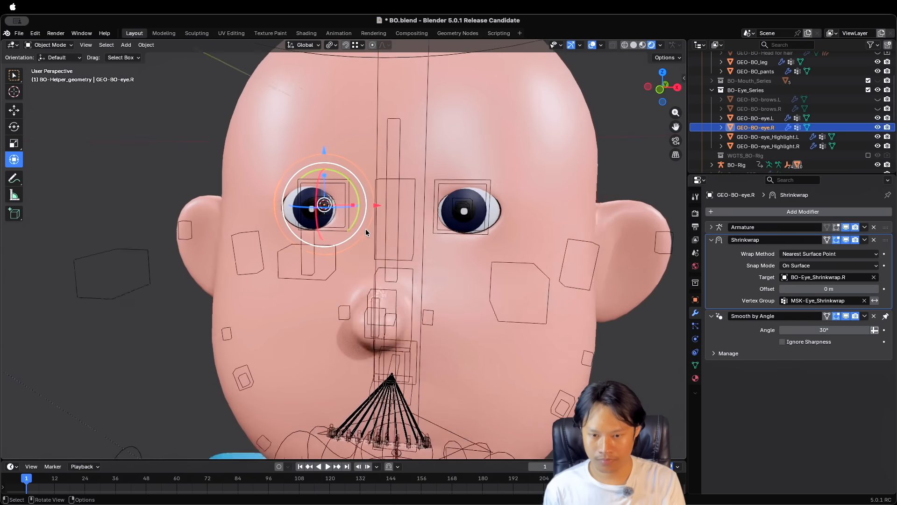
scroll(366, 229, "up", 2)
scroll(366, 229, "right", 2)
scroll(366, 228, "right", 1, "shift")
left_click(711, 240)
Create a basis and two shape keys on the right eye, naming the basis Eye.R and the first key Pupil Scale.
left_click(695, 365)
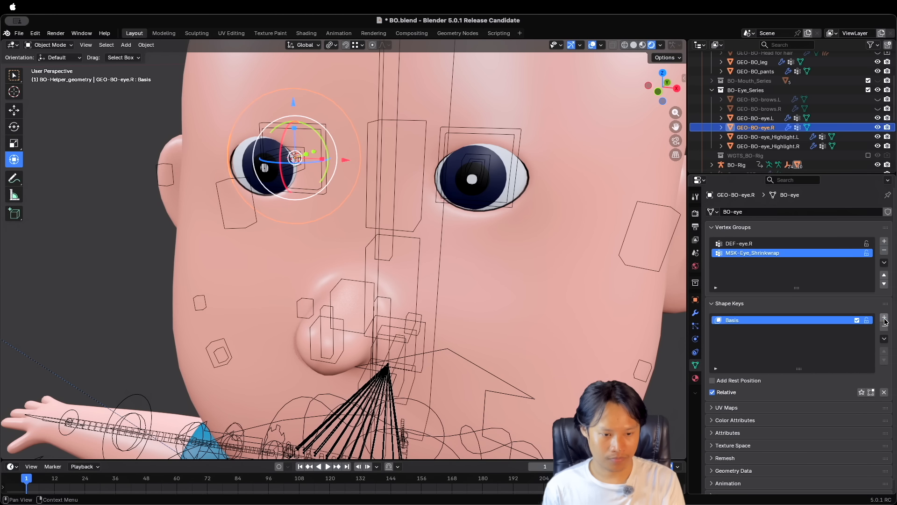
double_click(736, 320)
type("Eye.R")
key("Return")
double_click(735, 329)
type("Pu")
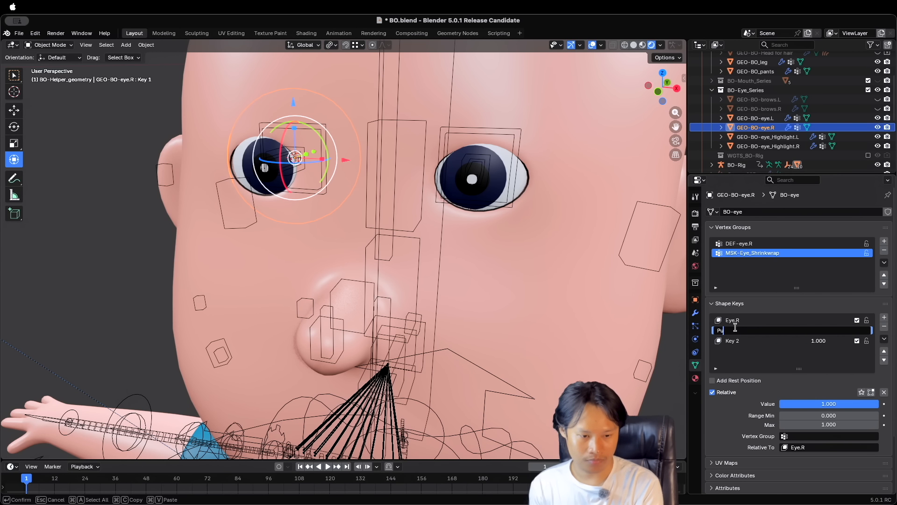
type("pil Scale")
key("Return")
Rename the right eye's second shape key as Iris Scale and set both keys' values to 0.
double_click(735, 341)
type("I")
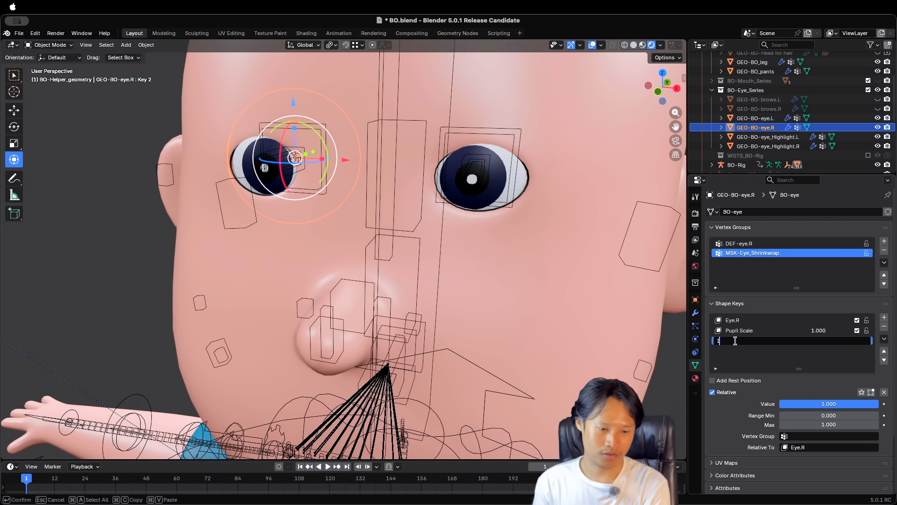
type("ris Scale")
key("Return")
left_click_drag(813, 330, 787, 340)
Edit the Pupil Scale key, scaling the right eye's pupil faces to 0.490 with connected Smooth proportional editing sized 0.039.
left_click(768, 331)
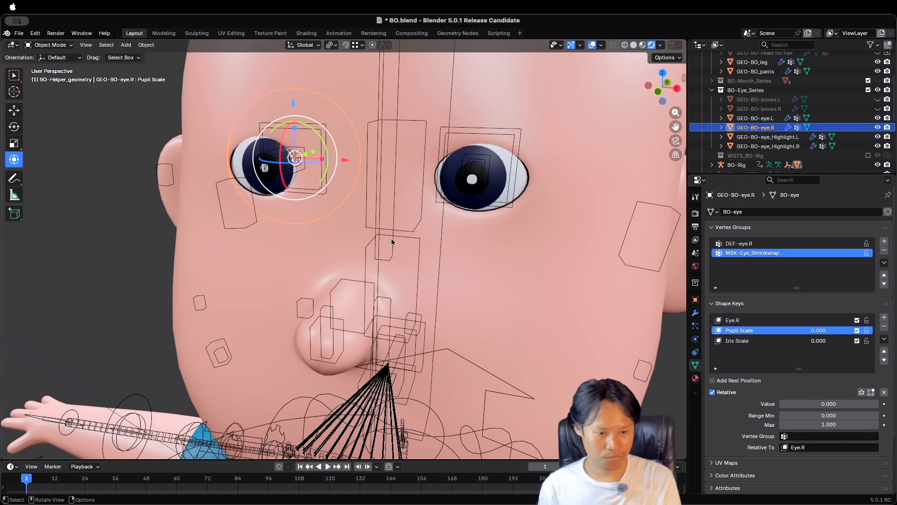
middle_click_drag(356, 221, 384, 236)
key("Tab")
key("s")
left_click(319, 192)
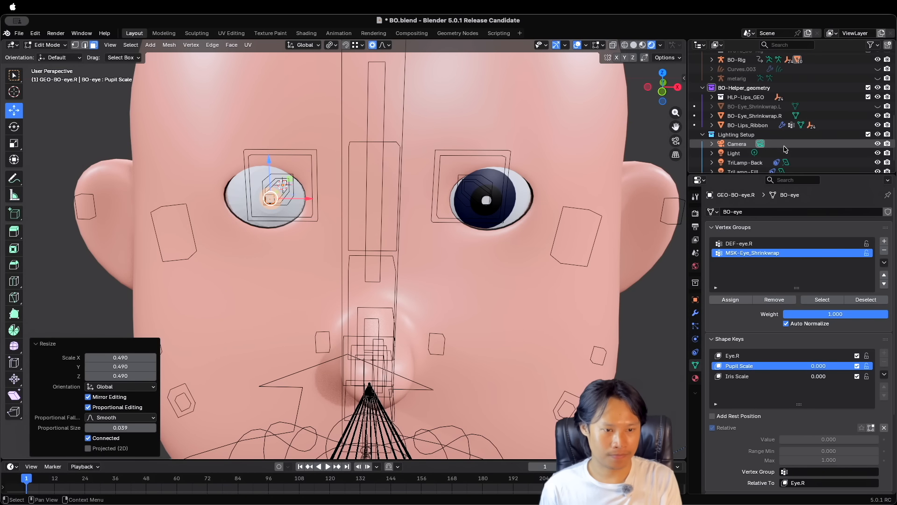
Hide the BO-Eye_Shrinkwrap.R helper, scale the pupil faces down further, and return to Object Mode.
scroll(319, 191, "up", 2)
key("s")
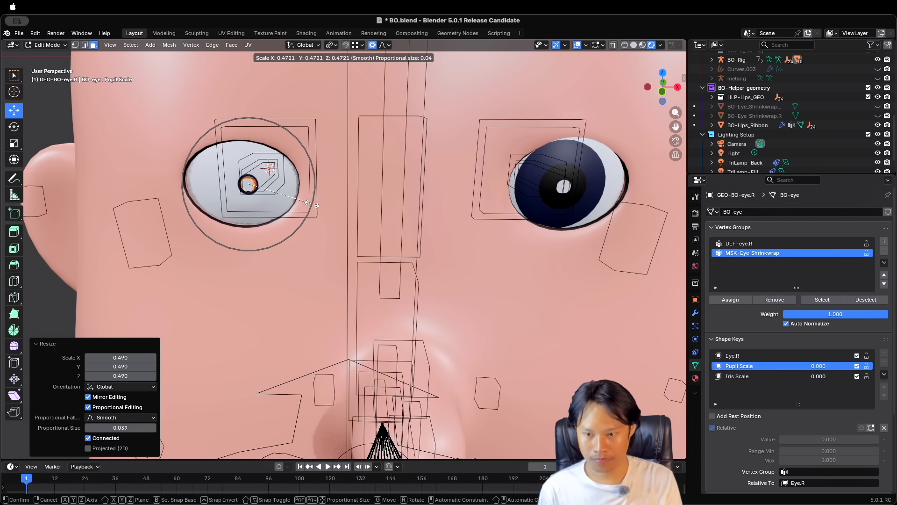
left_click(292, 197)
scroll(292, 197, "down", 1)
key("Tab")
Set the Range Min of the right eye's Pupil Scale key to -0.5.
double_click(835, 415)
type("-0.5")
key("Return")
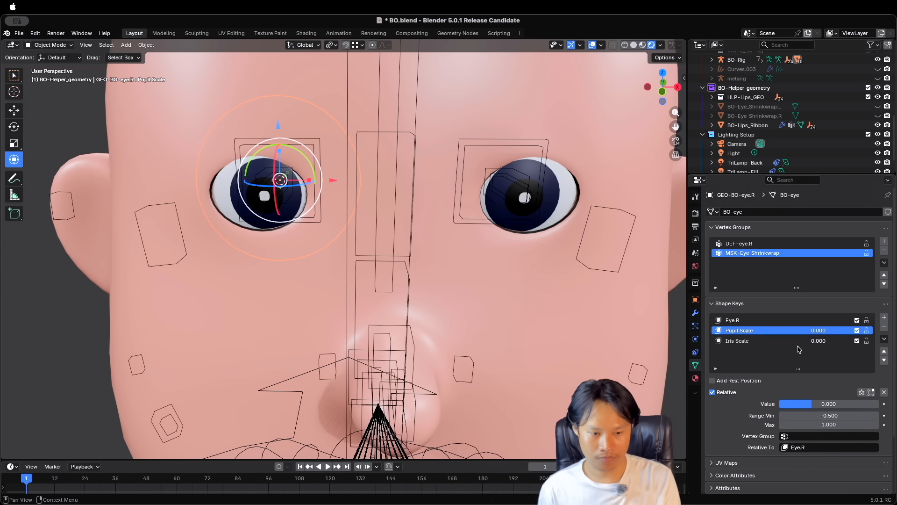
Edit the Iris Scale key, scaling the right eye's selected faces to 0.074 with connected Smooth proportional editing, and return to Object Mode.
left_click(797, 341)
key("Tab")
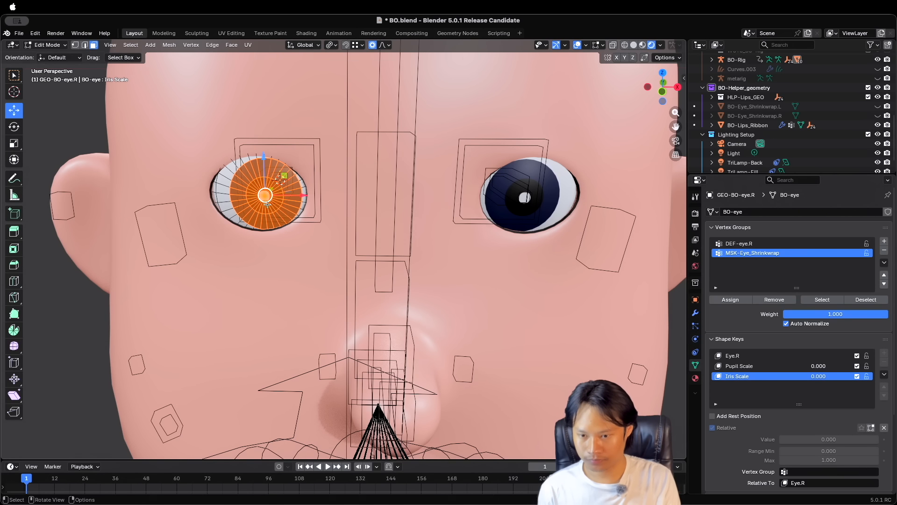
key("s")
left_click(353, 259)
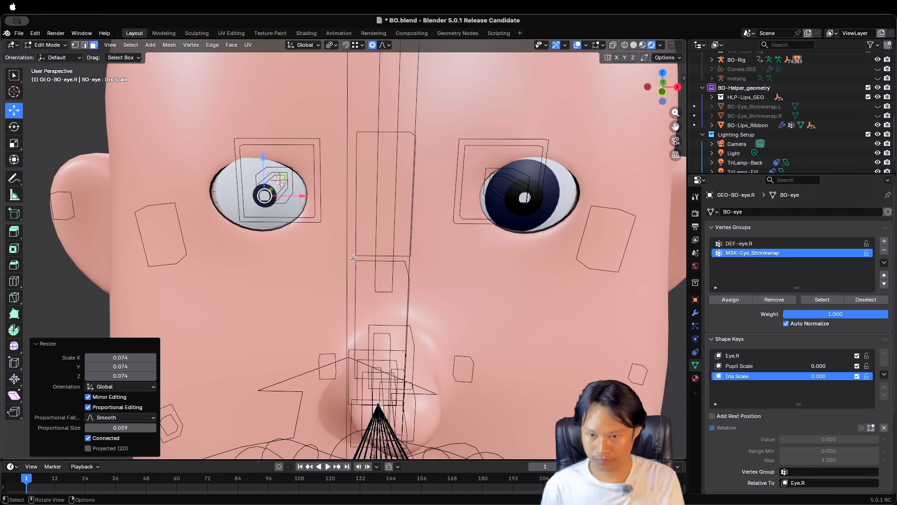
key("Tab")
Set the Range Min of the right eye's Iris Scale key to -0.05.
double_click(829, 415)
type("-0.05")
key("Return")
Preview the right eye's Iris Scale and Pupil Scale keys and inspect both eyes from several angles.
mouse_move(818, 341)
left_mouse_down()
mouse_move(864, 340)
mouse_move(818, 340)
left_mouse_up()
mouse_move(818, 331)
left_mouse_down()
mouse_move(855, 331)
mouse_move(818, 330)
mouse_move(819, 343)
left_mouse_up()
scroll(436, 292, "right", 5)
scroll(436, 292, "down", 5, "ctrl")
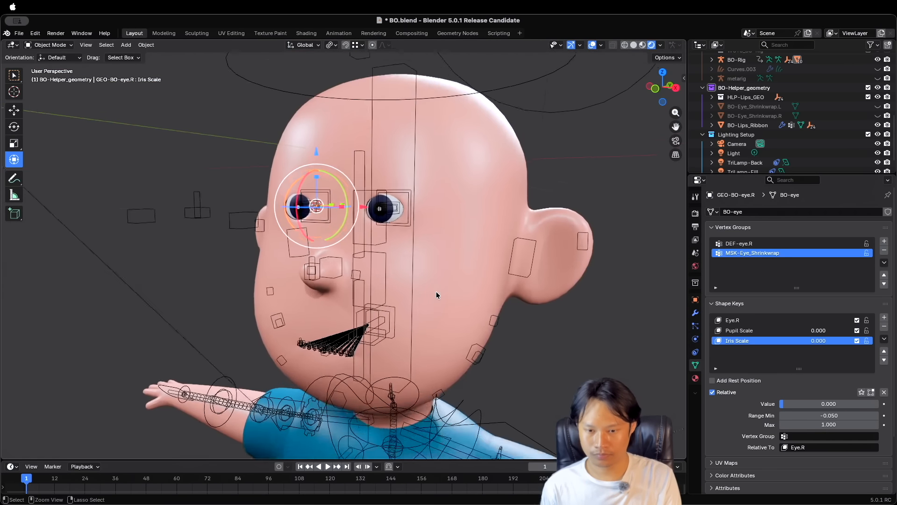
scroll(438, 295, "down", 5, "ctrl")
scroll(438, 295, "right", 4)
scroll(438, 295, "up", 8, "ctrl")
scroll(438, 295, "down", 6, "ctrl")
left_click(574, 313)
scroll(346, 219, "down", 1)
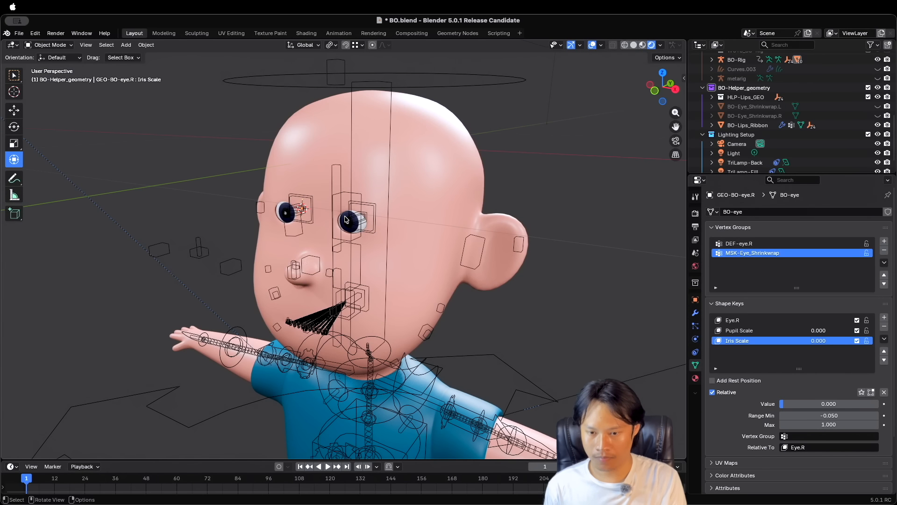
Put BO-Rig into Pose Mode and select the left eye's DEF-eye.L bone.
left_click(347, 219)
scroll(433, 240, "right", 5)
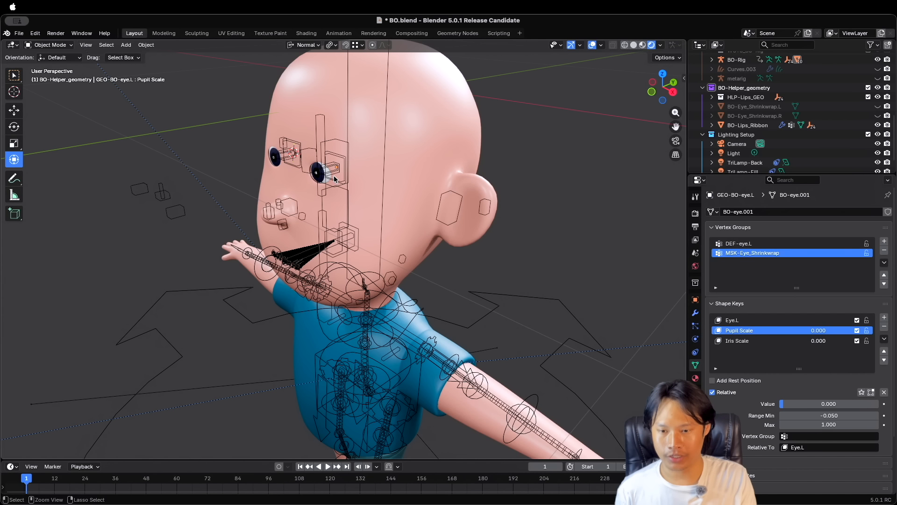
middle_click_drag(335, 179, 318, 183)
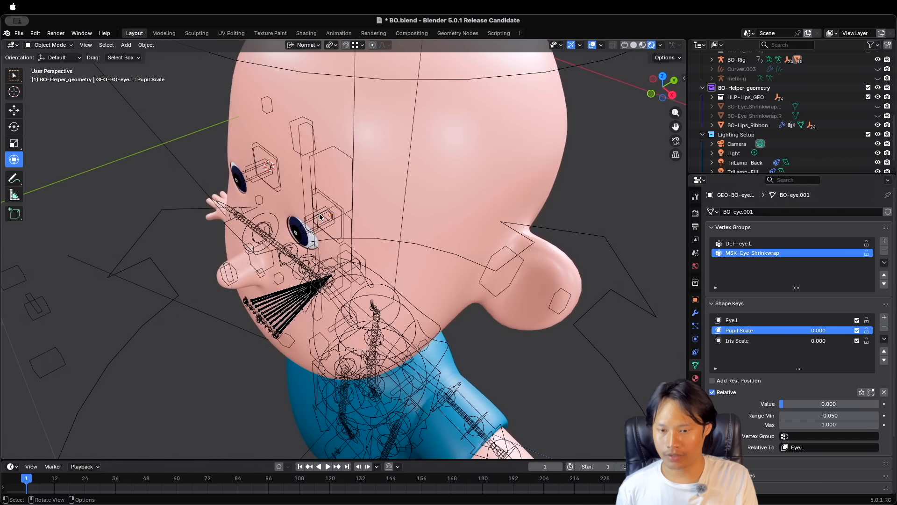
middle_click_drag(319, 216, 300, 207)
left_click(314, 213)
key("ctrl+Tab")
left_click(276, 197)
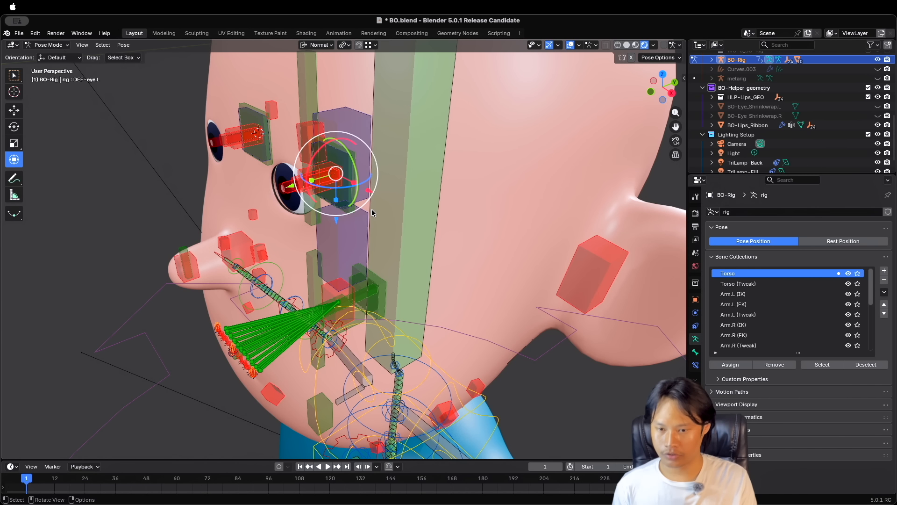
Try scaling the DEF-eye.L bone up and down to test how the left eye deforms.
key("s")
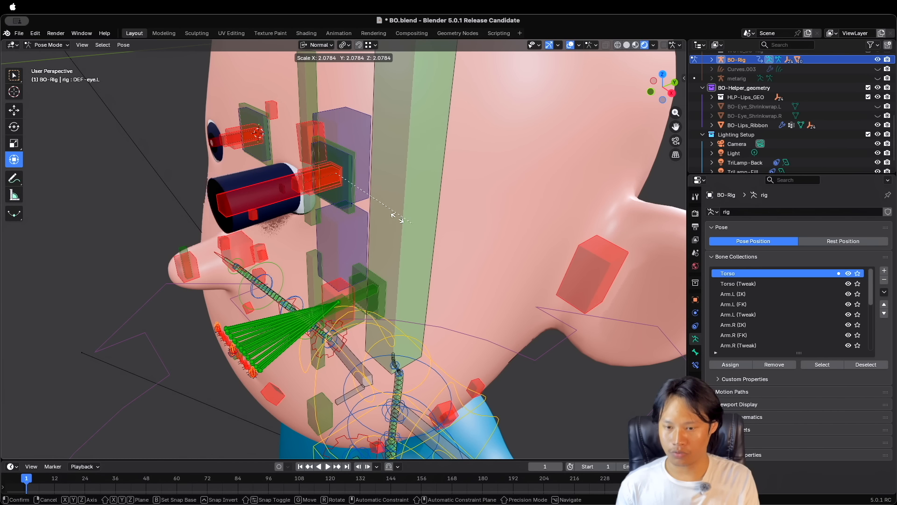
key("Escape")
key("s")
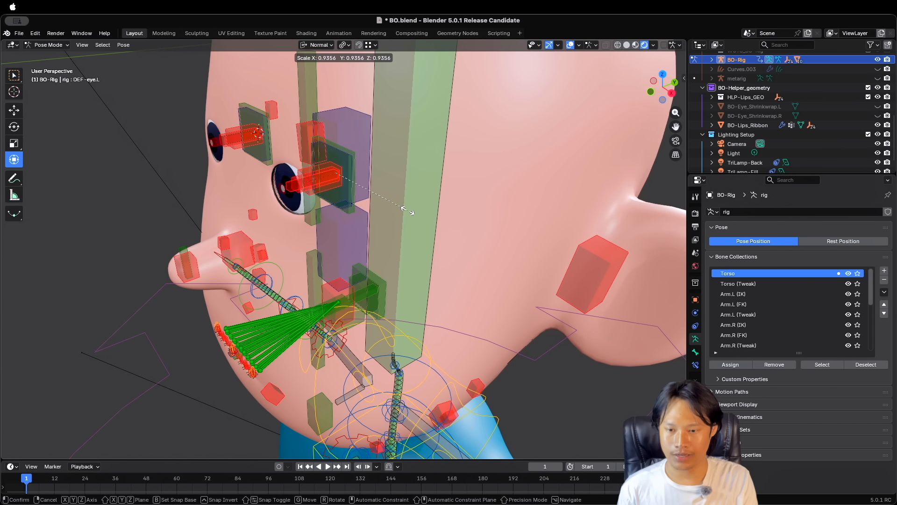
left_click(397, 210)
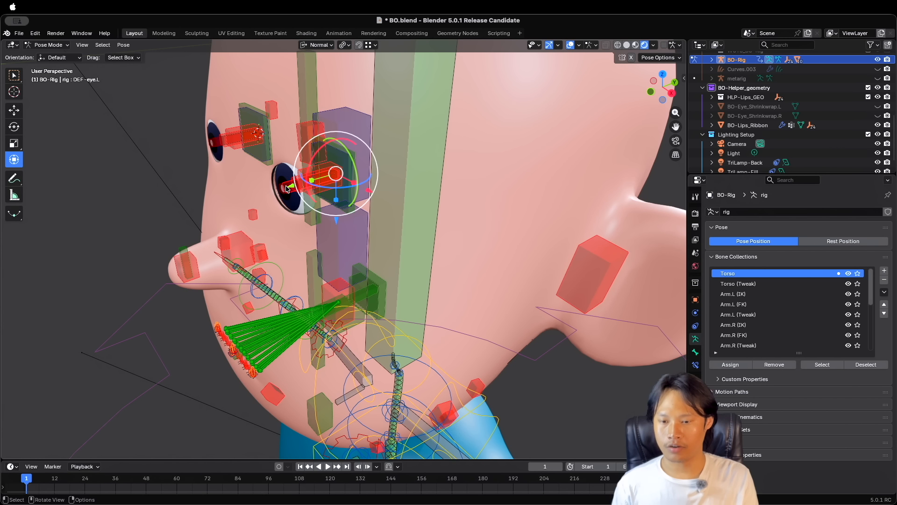
Try moving the DEF-eye.L bone along its own axis in both directions to test the left eye's wrapping.
left_click_drag(287, 188, 279, 188)
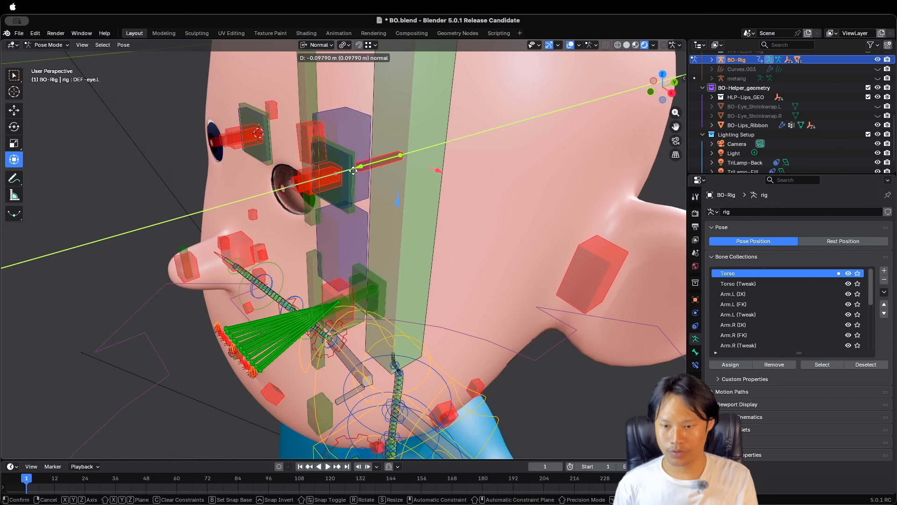
left_click_drag(229, 199, 279, 193)
right_click(323, 183)
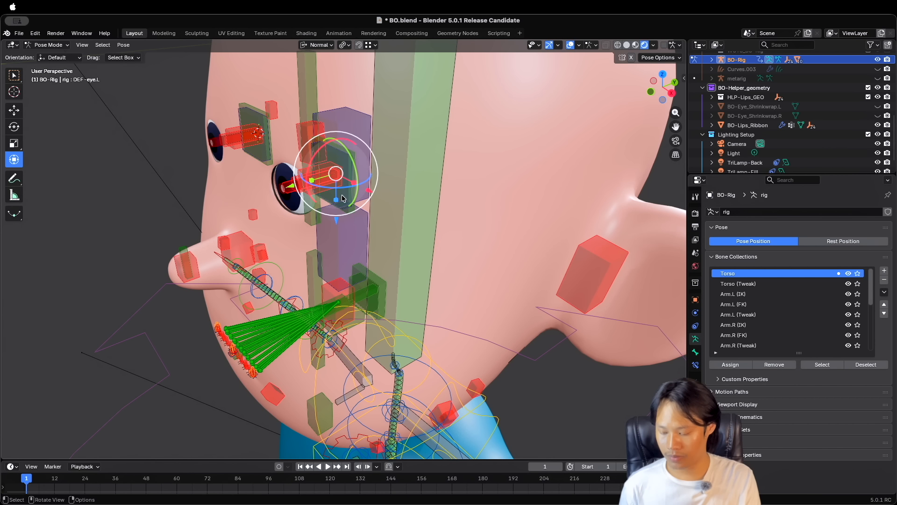
left_click_drag(343, 198, 391, 208)
key("Escape")
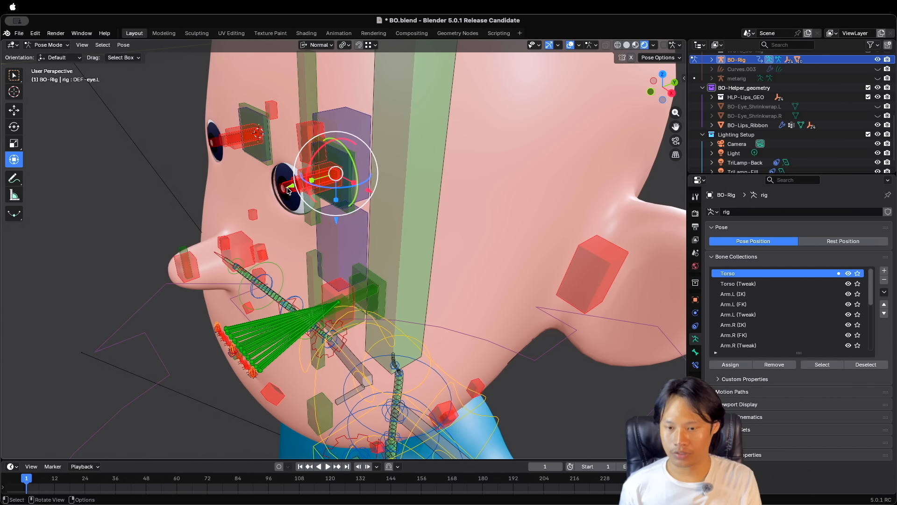
left_click_drag(290, 187, 239, 197)
key("Escape")
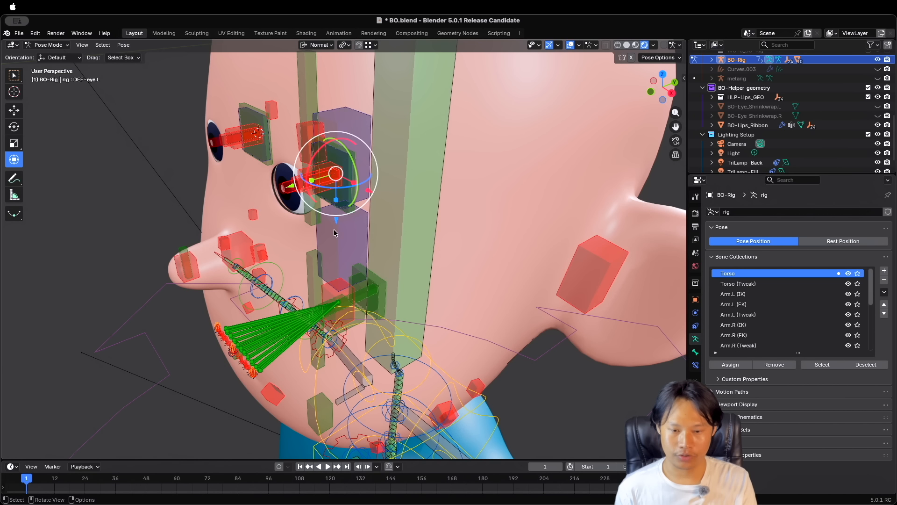
Add a Limit Scale and a Limit Location bone constraint to the left eye's DEF-eye.L bone.
left_click(696, 364)
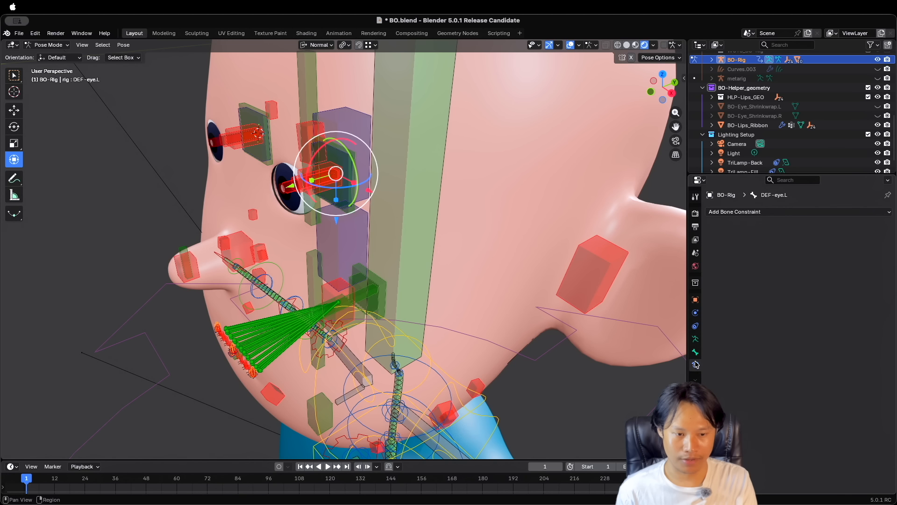
left_click(758, 211)
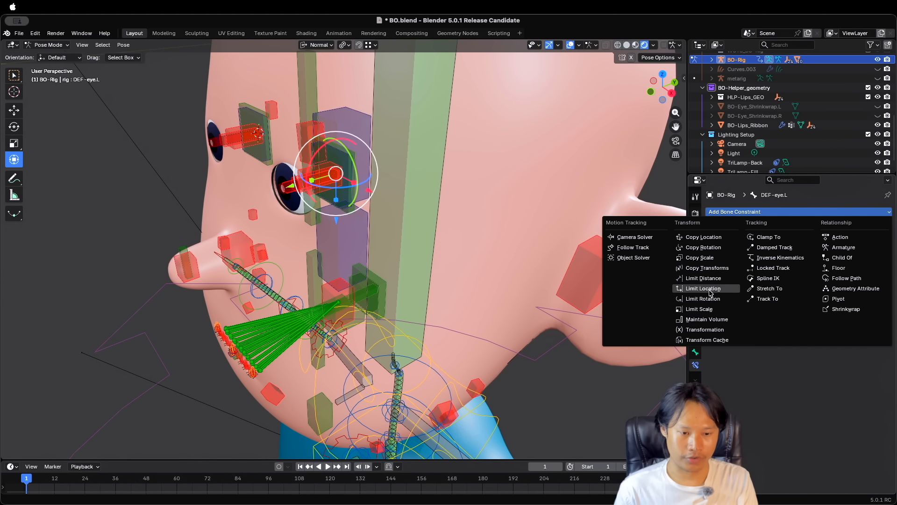
left_click(718, 312)
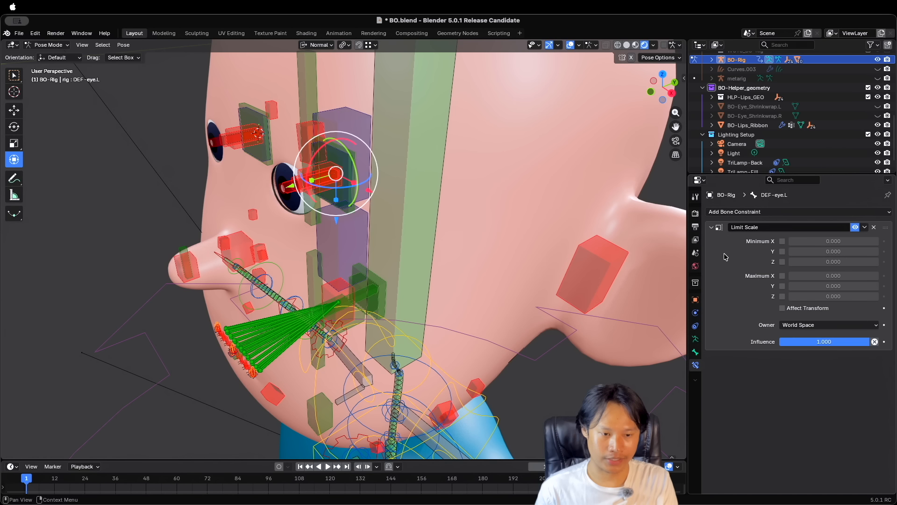
left_click(722, 213)
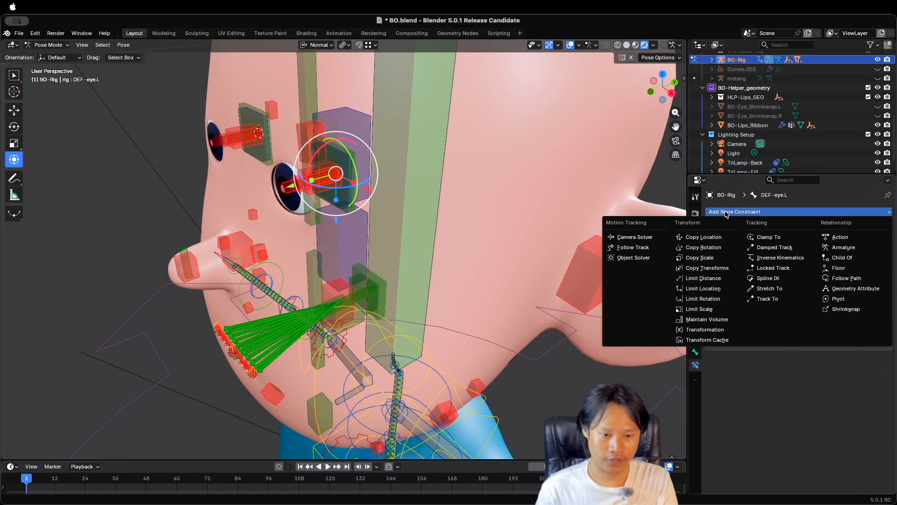
left_click(719, 289)
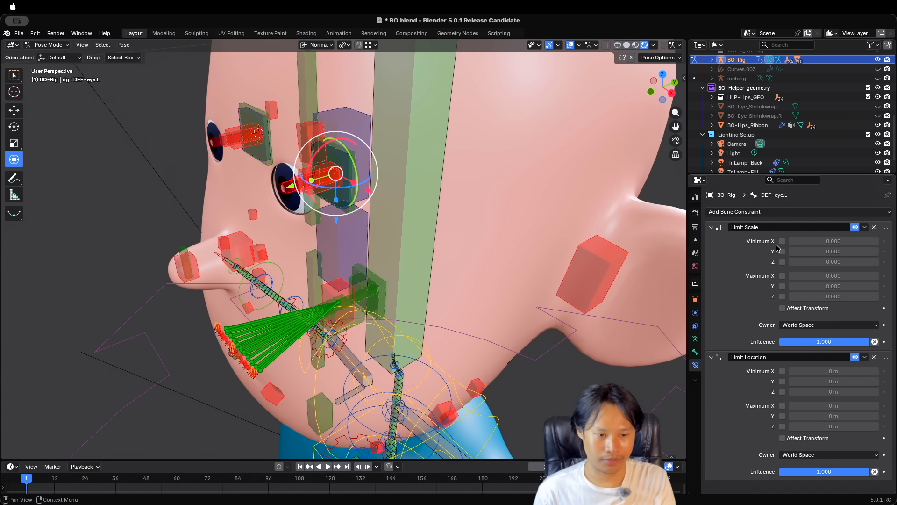
Enable every minimum and maximum axis of the Limit Scale constraint, set them all to 1, and collapse its settings.
left_click_drag(782, 242, 783, 297)
left_click_drag(831, 242, 831, 296)
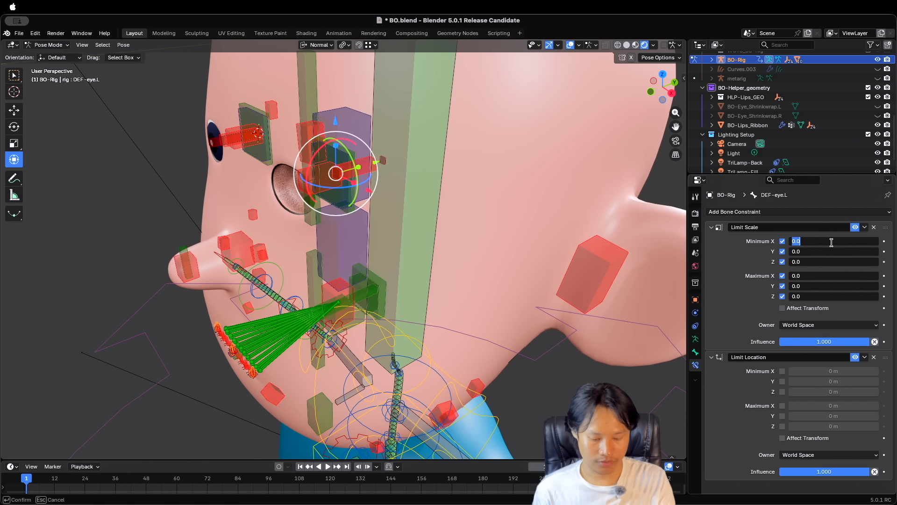
type("1")
key("Return")
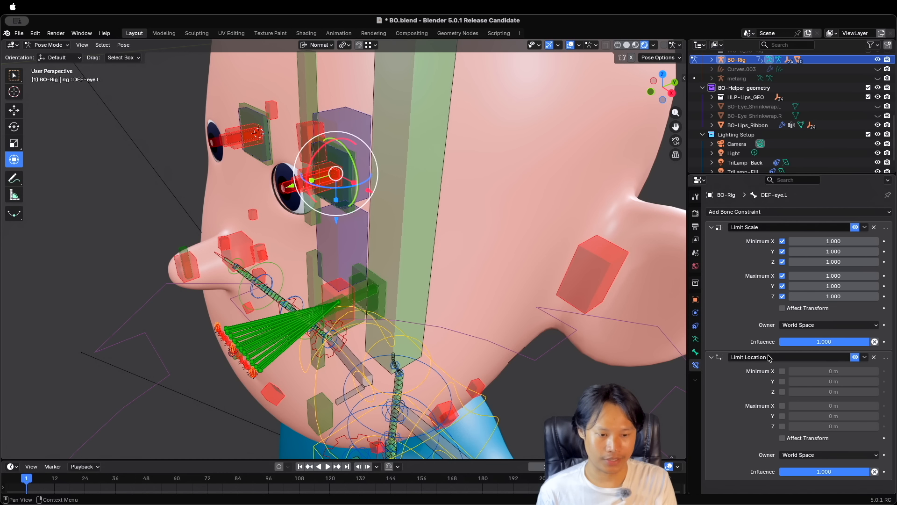
left_click(712, 227)
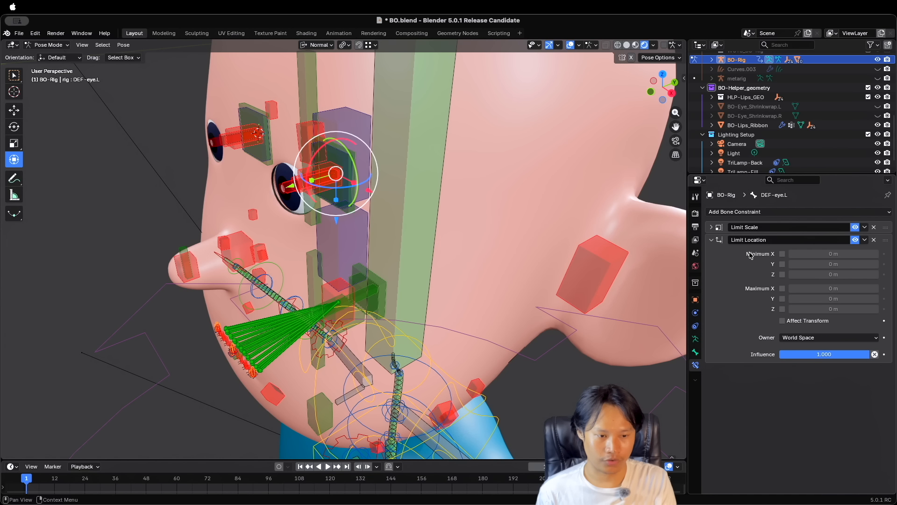
Enable every minimum and maximum axis of the Limit Location constraint and set its owner to Local Space.
left_click_drag(782, 254, 783, 311)
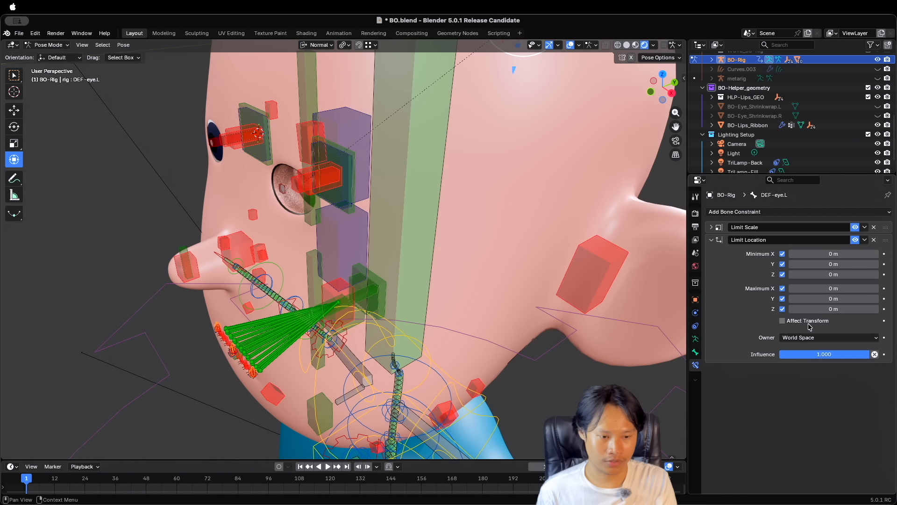
left_click(817, 338)
left_click(811, 395)
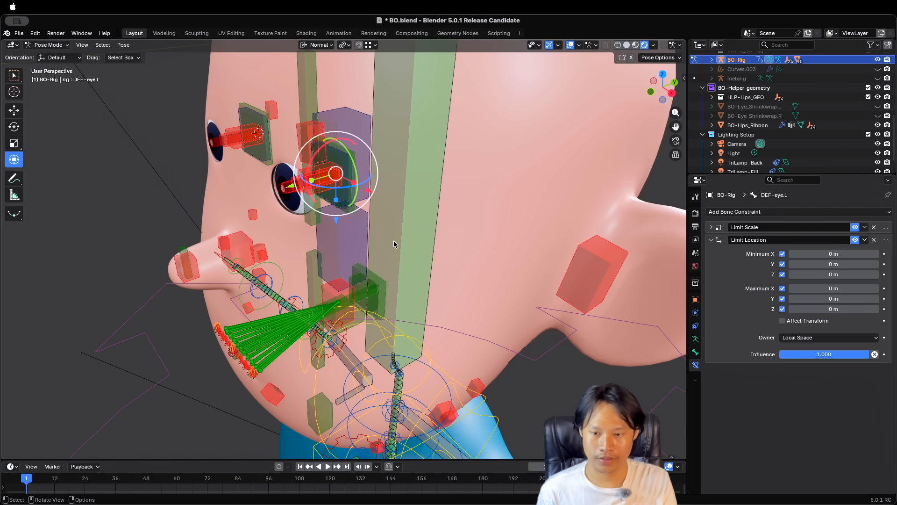
Try moving DEF-eye.L along its Y axis and scaling it to test the two limit constraints.
key("g")
key("y")
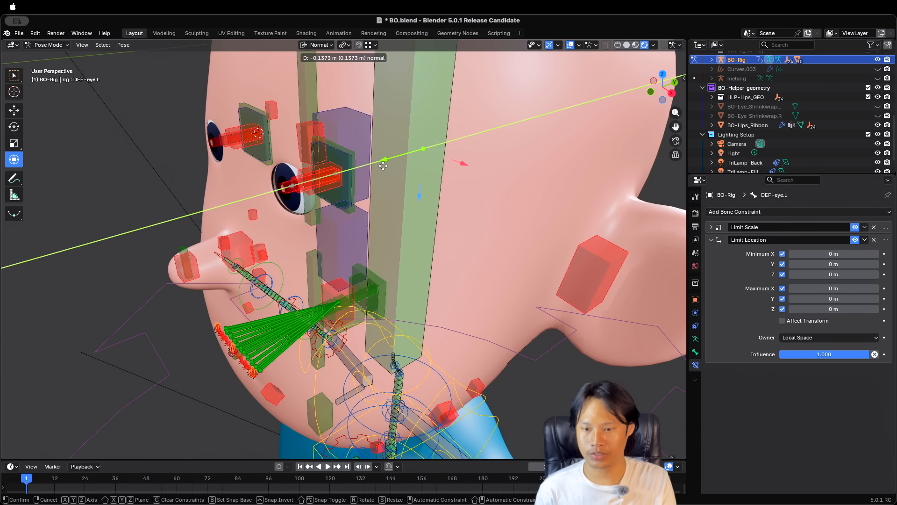
left_click_drag(135, 209, 261, 192)
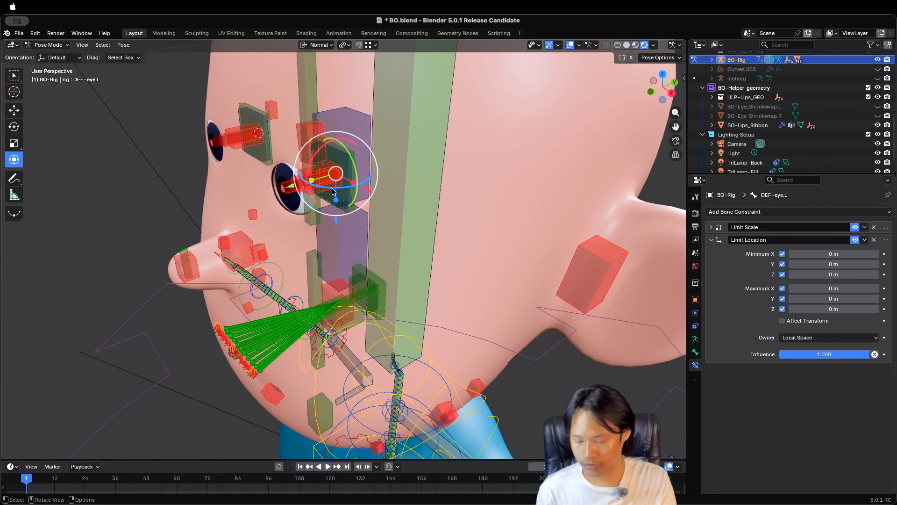
key("s")
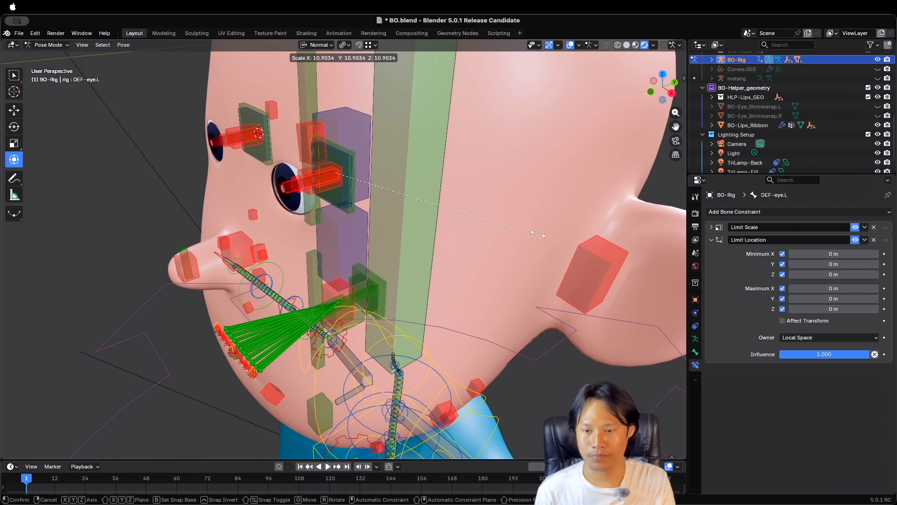
right_click(615, 245)
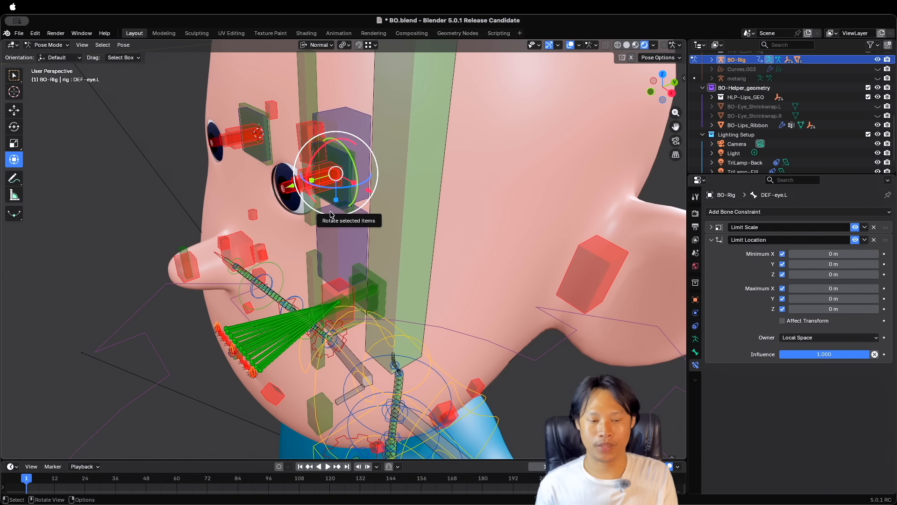
Return to Object Mode, select the left eye mesh GEO-BO-eye.L, and add a driver to its Pupil Scale shape key value.
key("ctrl+Tab")
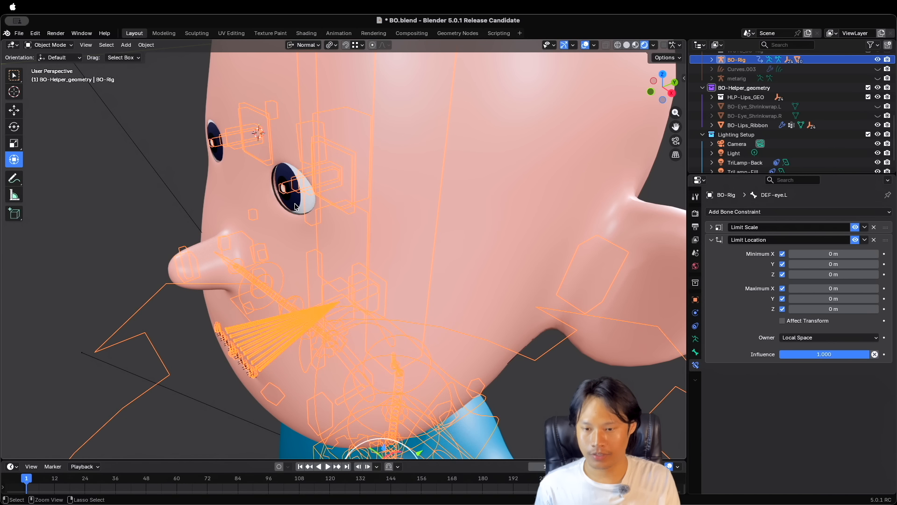
left_click(295, 207)
left_click(695, 366)
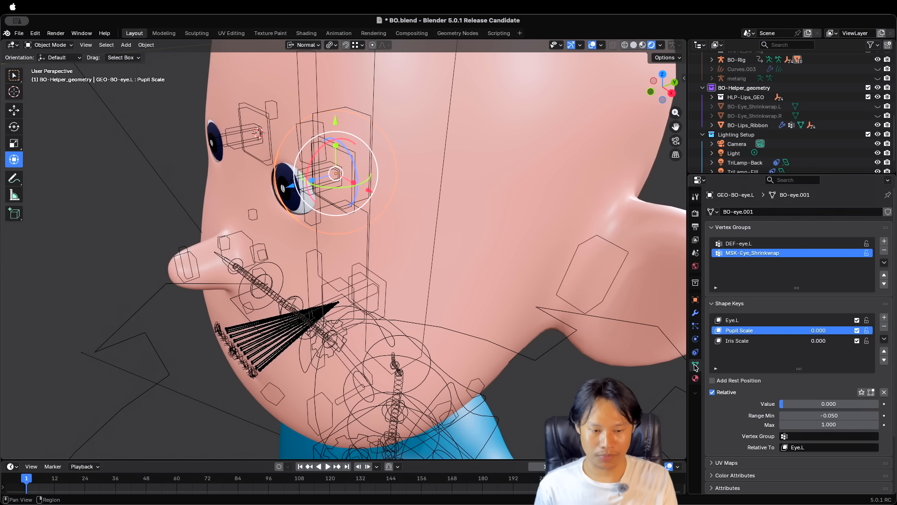
left_click(793, 343)
left_click(749, 330)
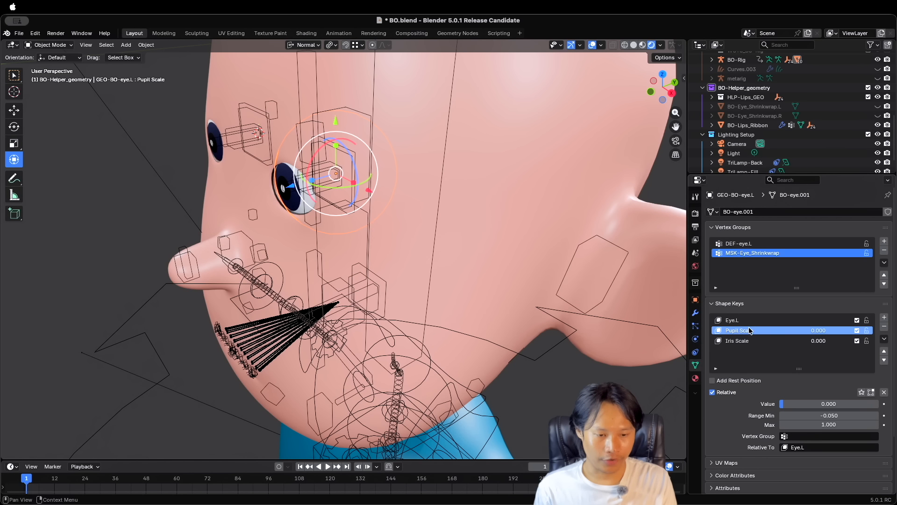
right_click(818, 331)
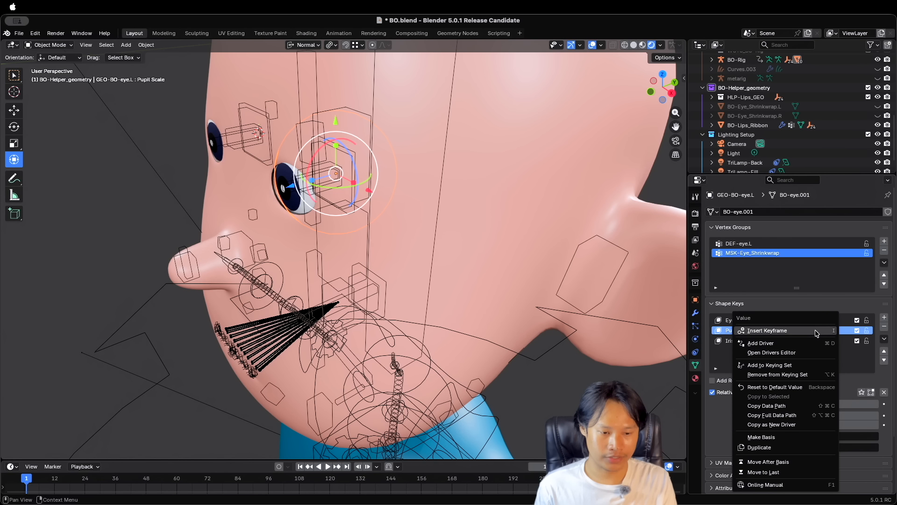
left_click(789, 342)
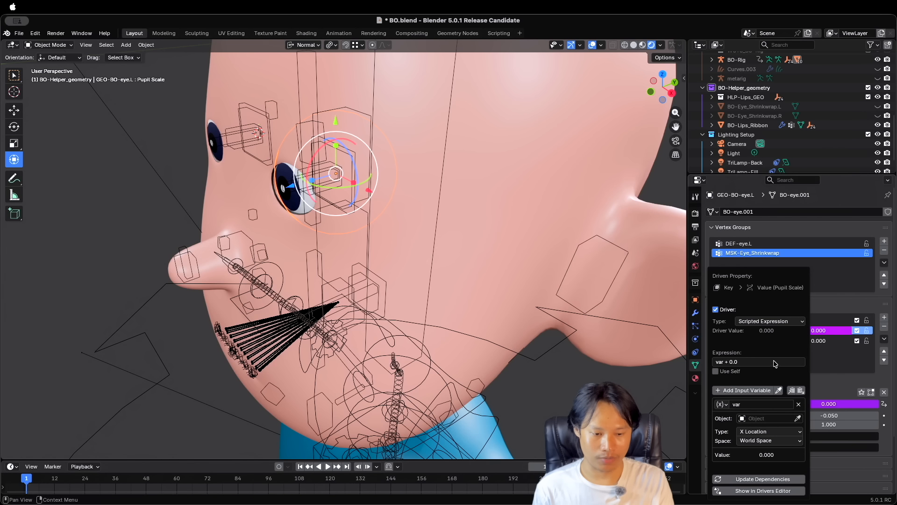
Point the Pupil Scale driver's Transform Channel variable at the DEF-eye.L bone of BO-Rig.
left_click(726, 405)
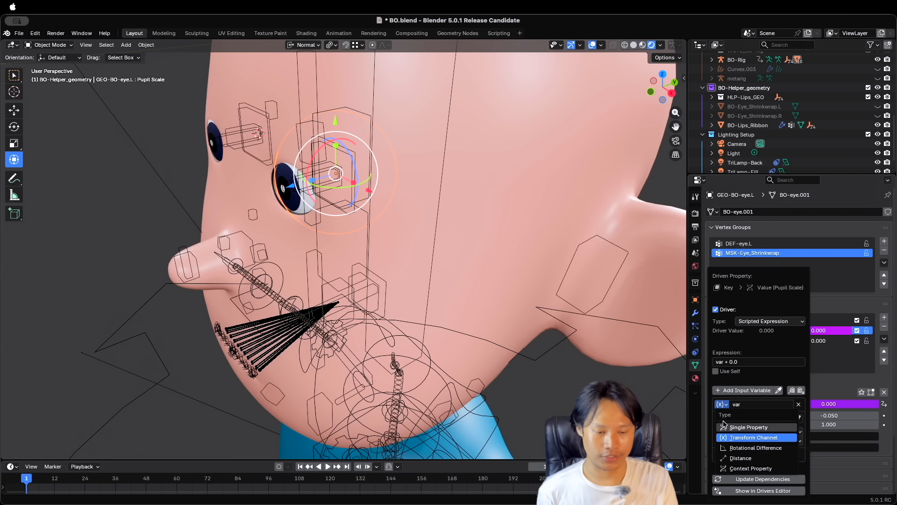
left_click(754, 438)
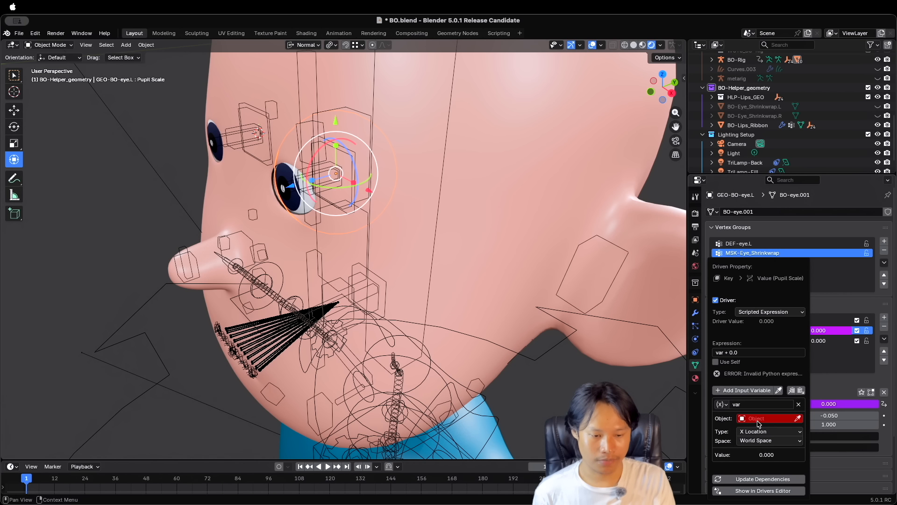
left_click(761, 419)
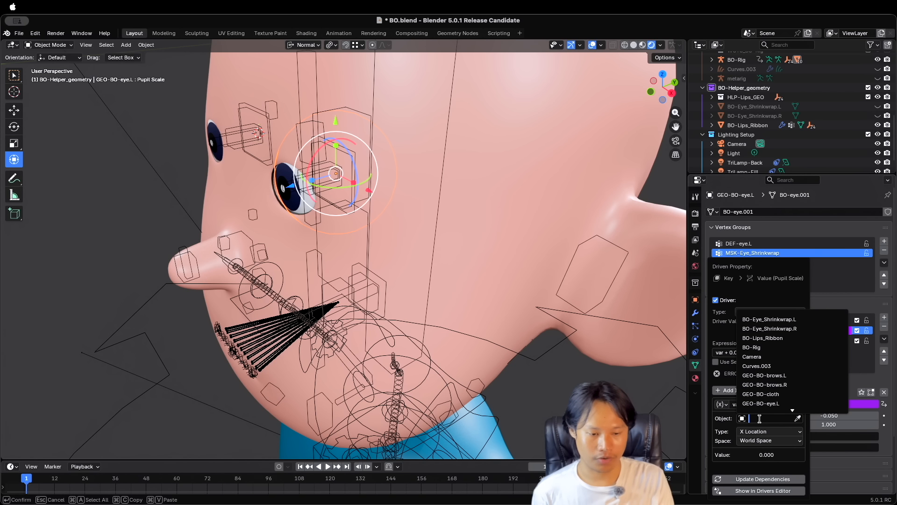
left_click(763, 348)
left_click(759, 417)
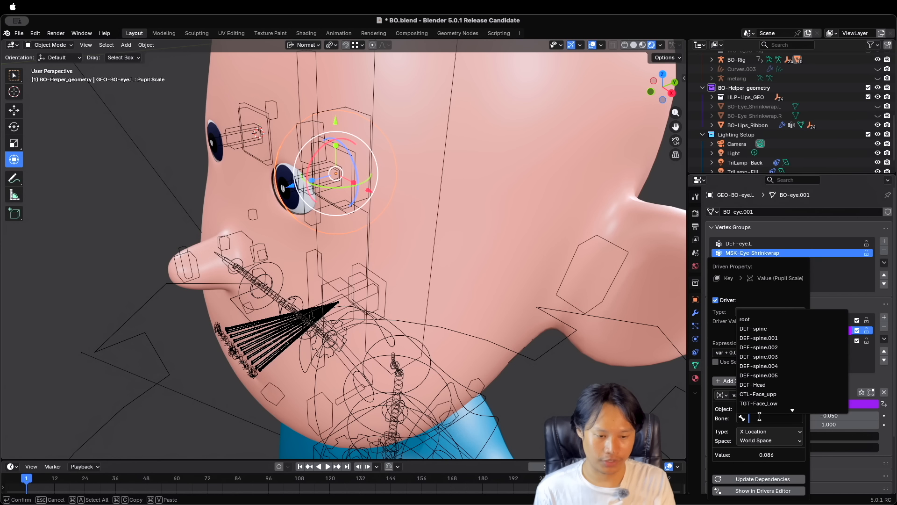
type("DEF")
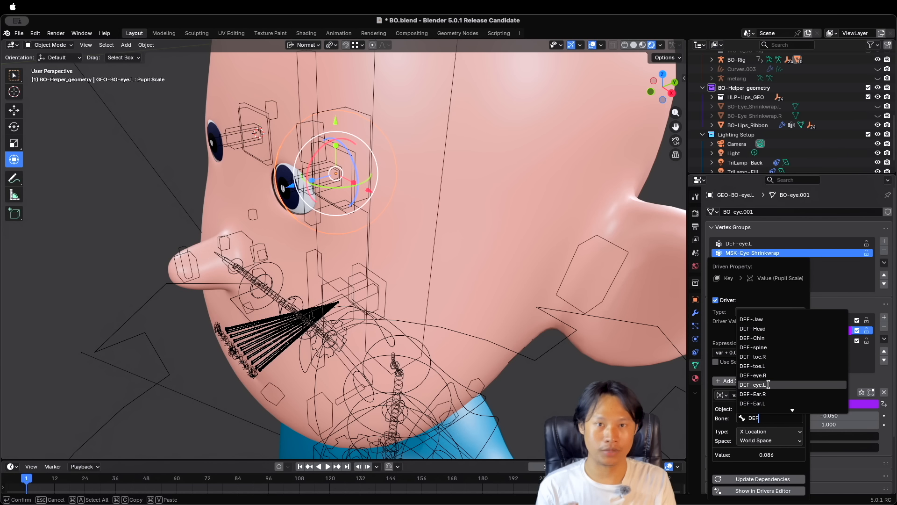
left_click(768, 384)
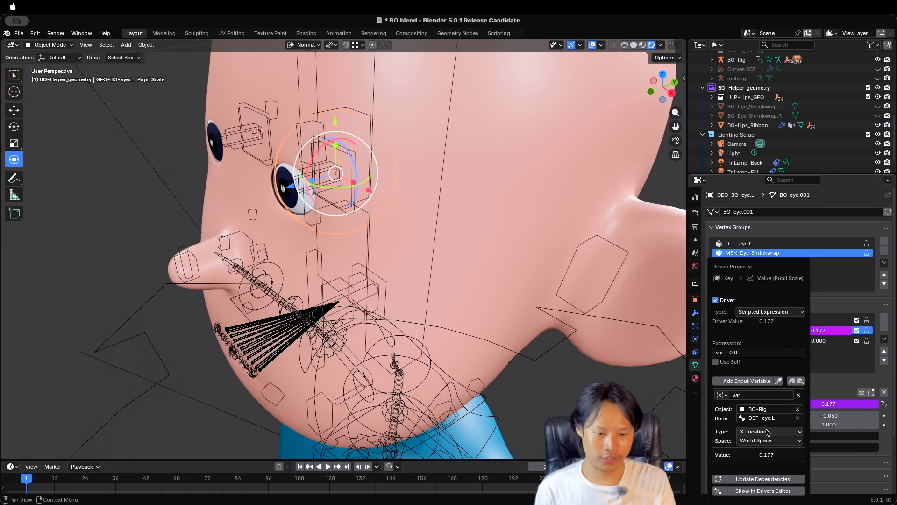
Set the Pupil Scale driver variable's type to Average Scale and its space to Transform Space.
left_click(768, 432)
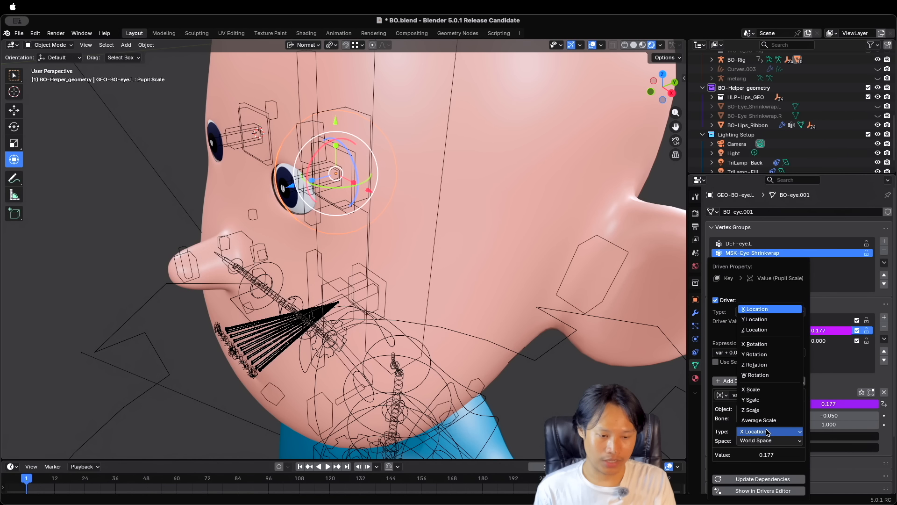
left_click(766, 420)
left_click(763, 441)
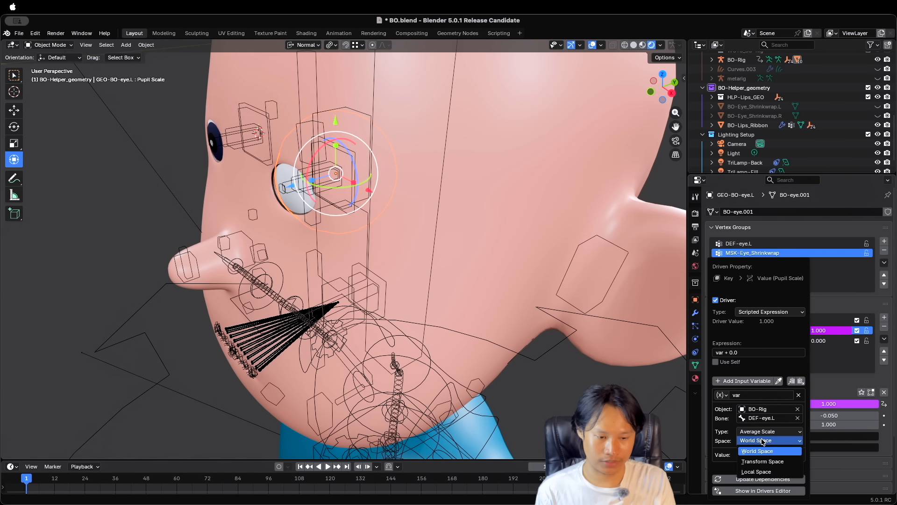
left_click(775, 462)
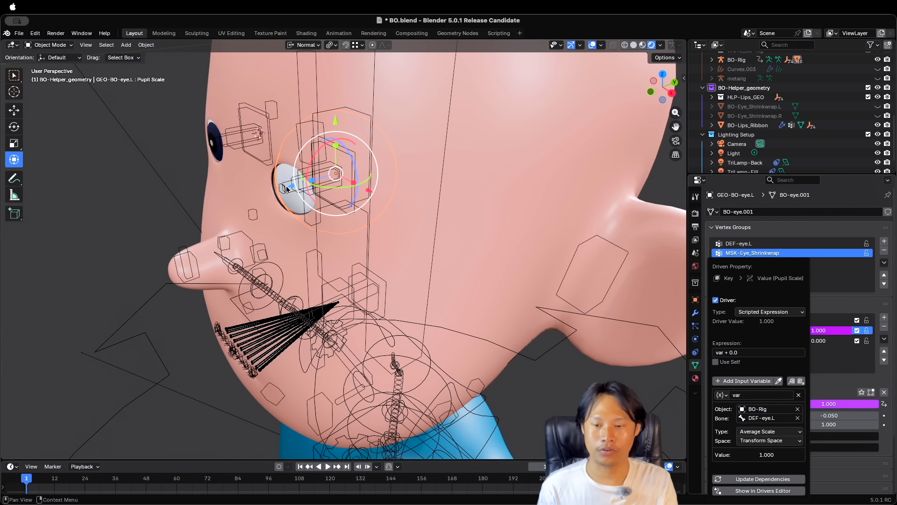
Change the Pupil Scale driver's scripted expression to var -1.
left_click(753, 352)
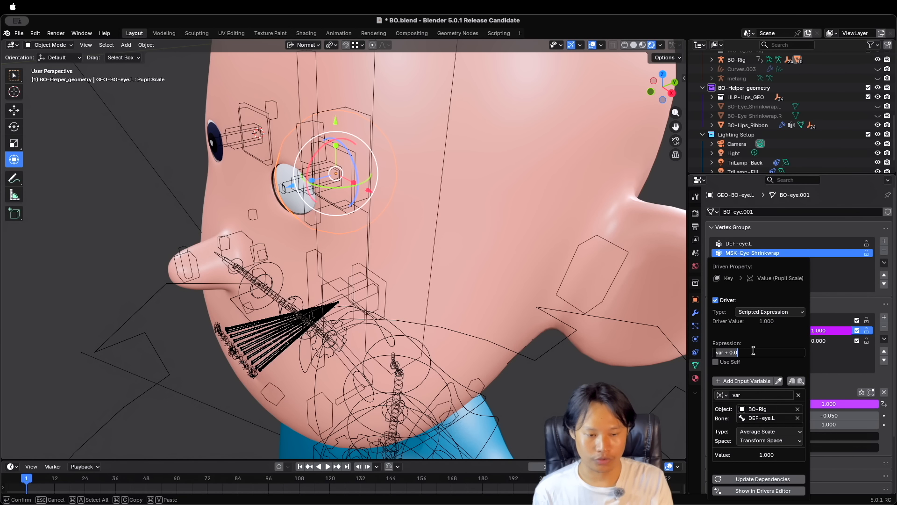
left_click(753, 352)
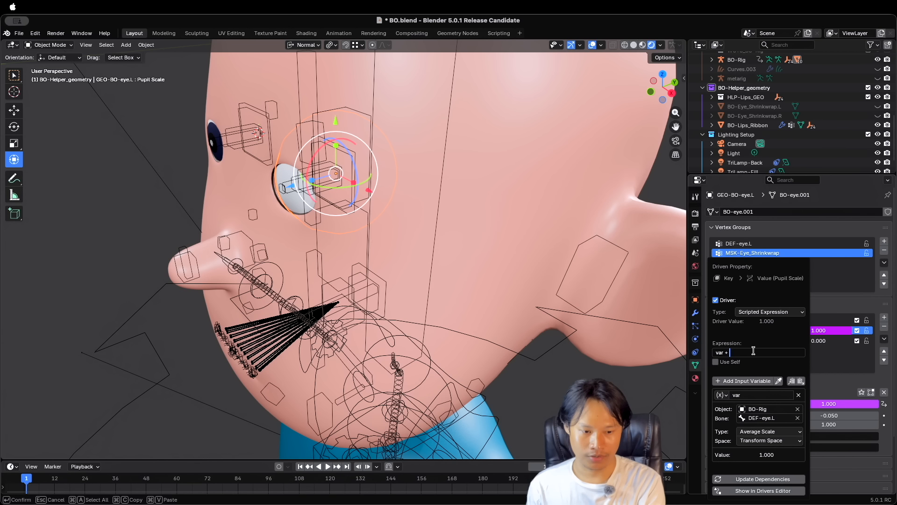
type("-1")
key("Return")
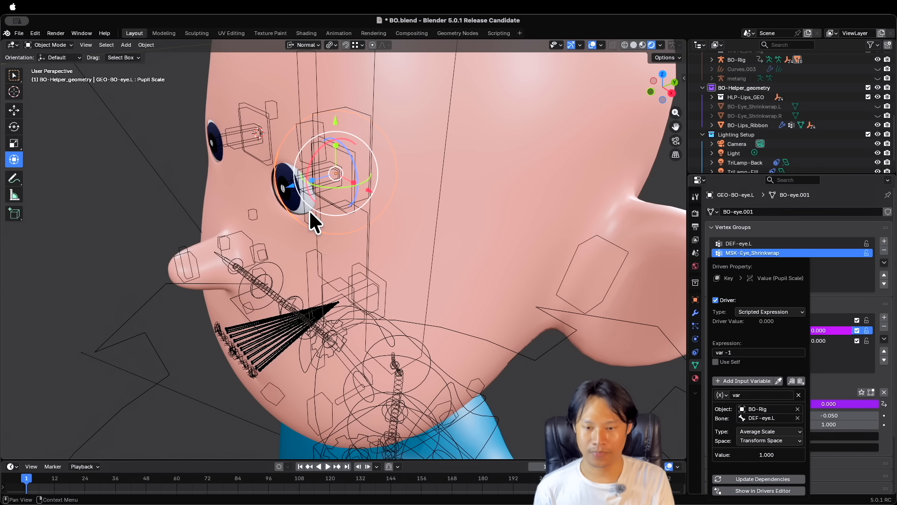
Select BO-Rig and put it back into Pose Mode.
left_click(369, 132)
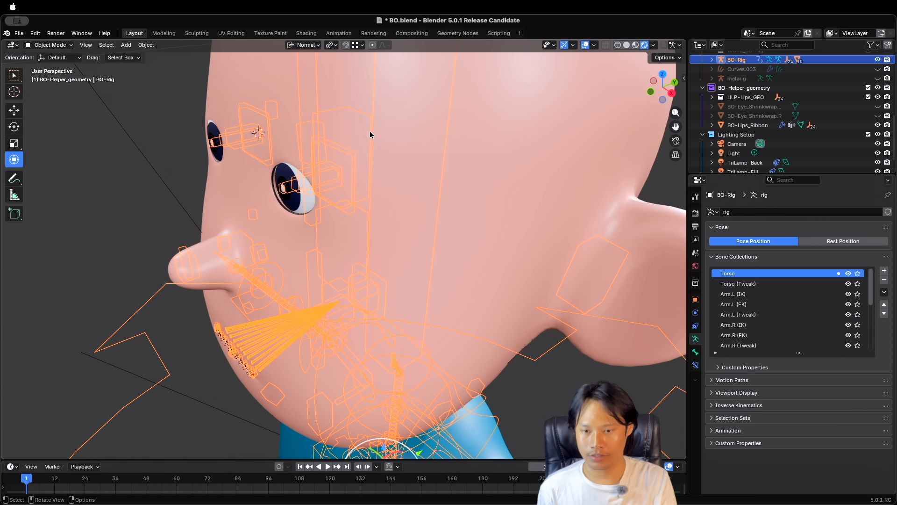
key("ctrl+Tab")
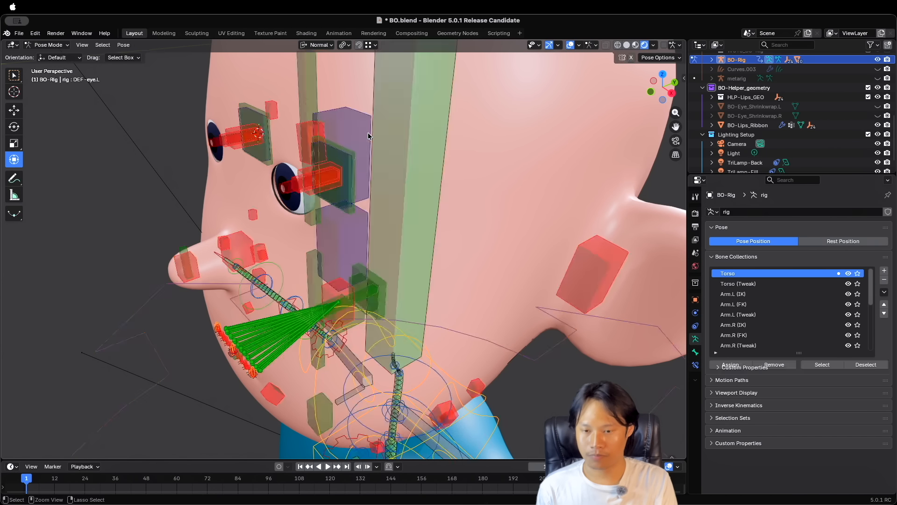
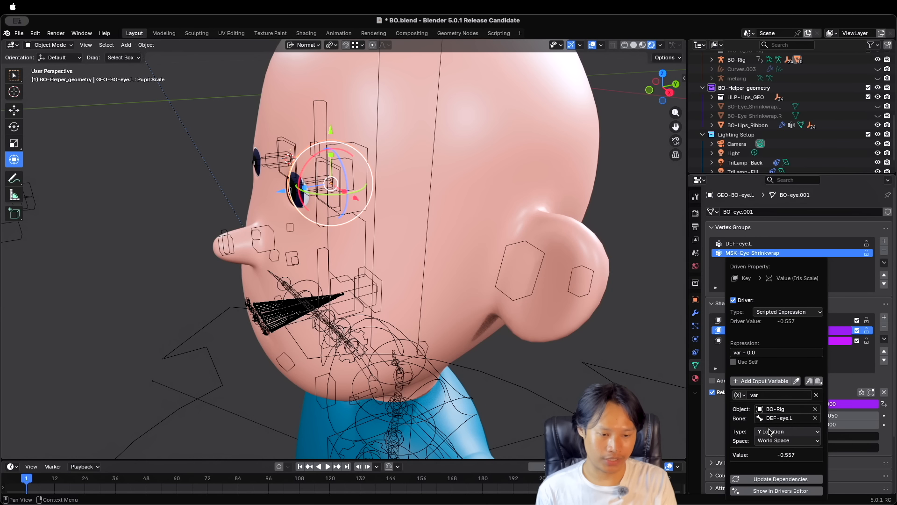
Set the space of the Iris Scale driver's variable to Transform Space.
left_click(786, 441)
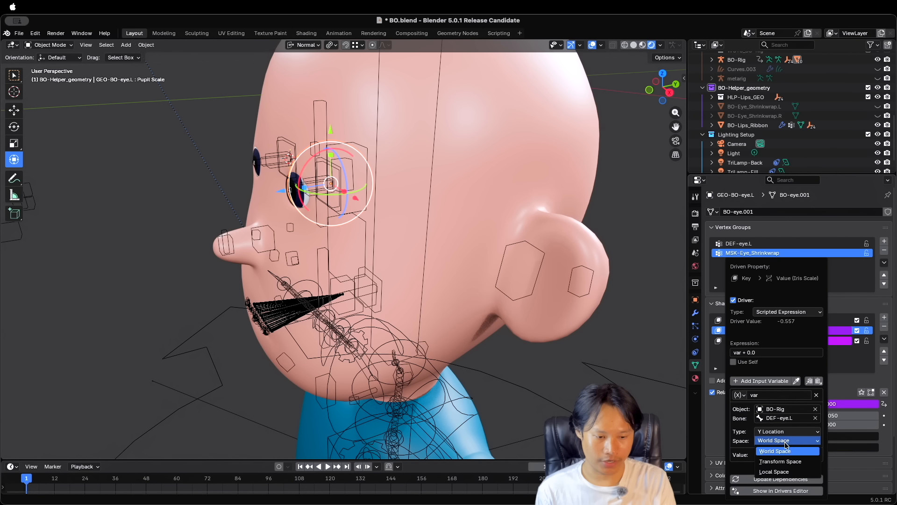
left_click(799, 462)
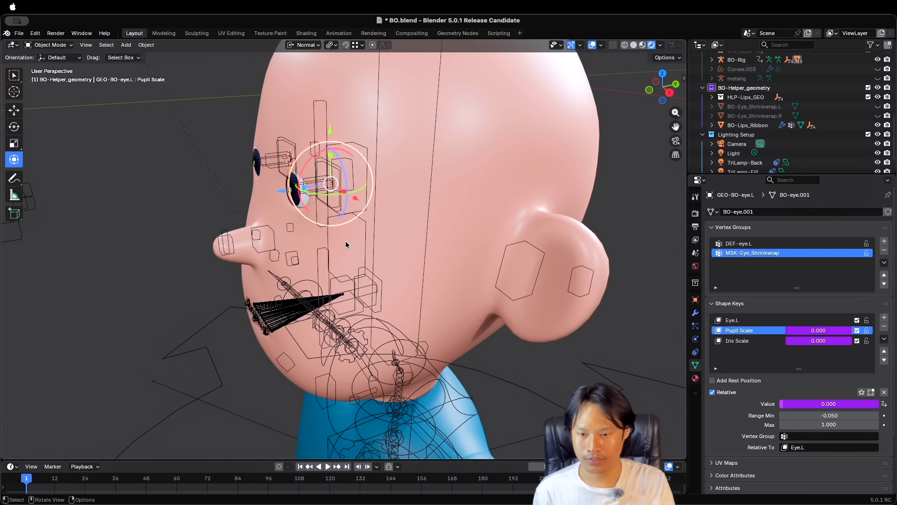
Select BO-Rig, put it into Pose Mode and select the DEF-eye.L bone.
scroll(343, 227, "up", 2)
left_click(303, 172)
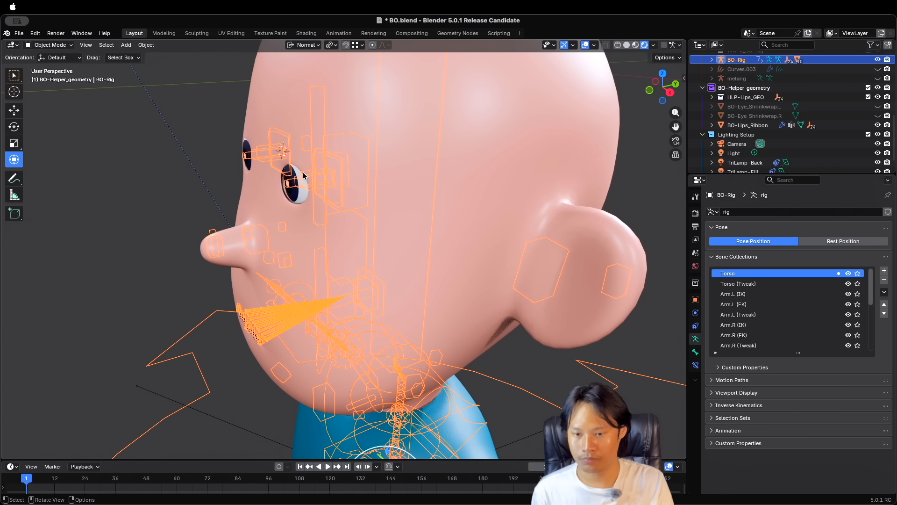
key("ctrl+Tab")
scroll(303, 181, "up", 1)
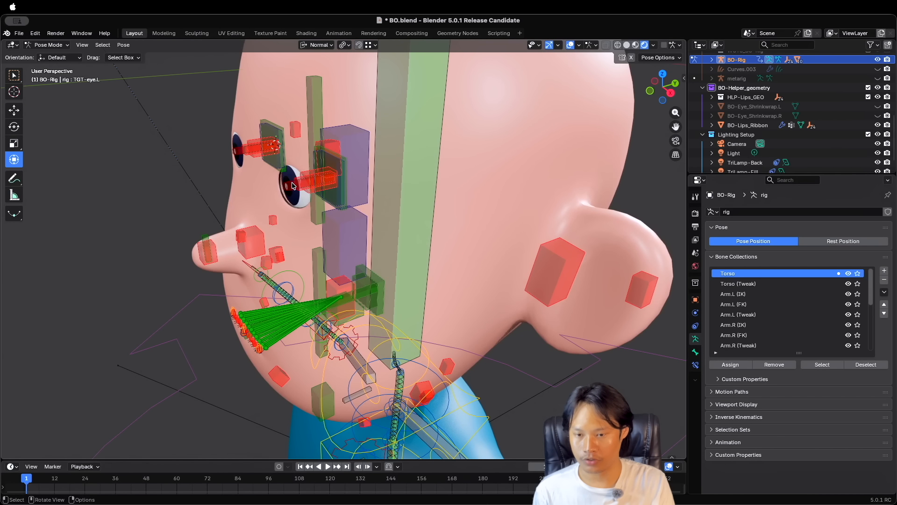
left_click(292, 185)
scroll(292, 185, "up", 1)
middle_click_drag(292, 185, 299, 178)
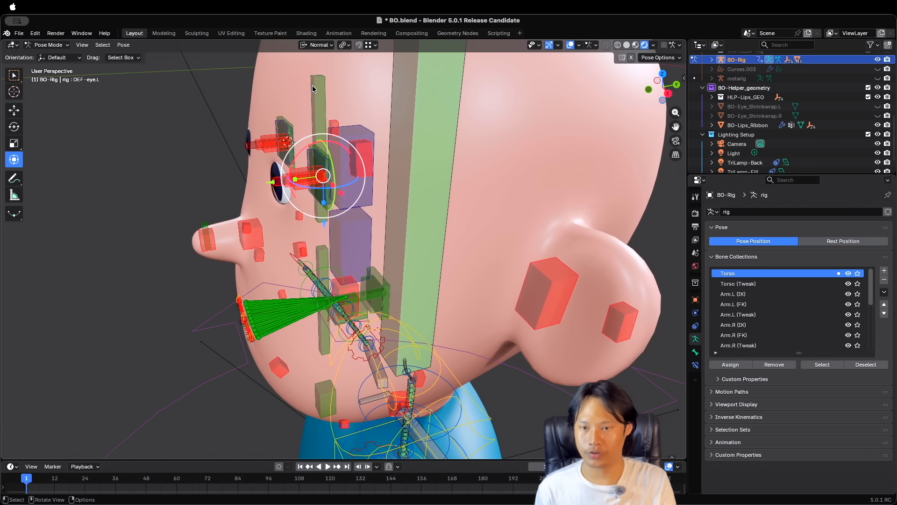
Compare the axes of DEF-eye.L under the Global and Normal transform orientations.
left_click(316, 46)
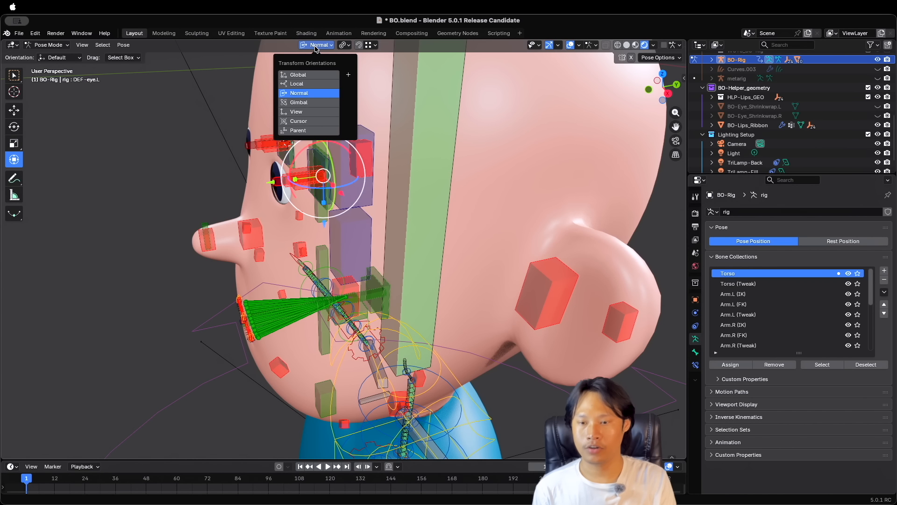
left_click(306, 75)
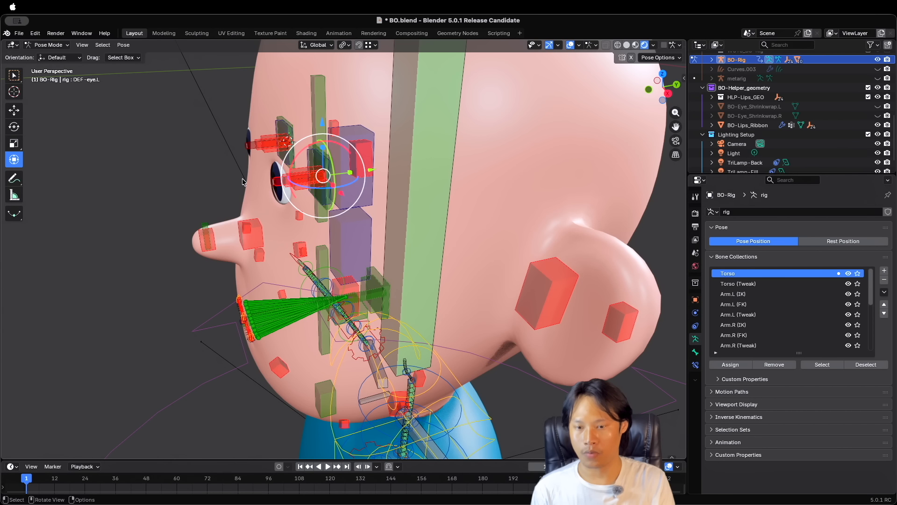
left_click(317, 45)
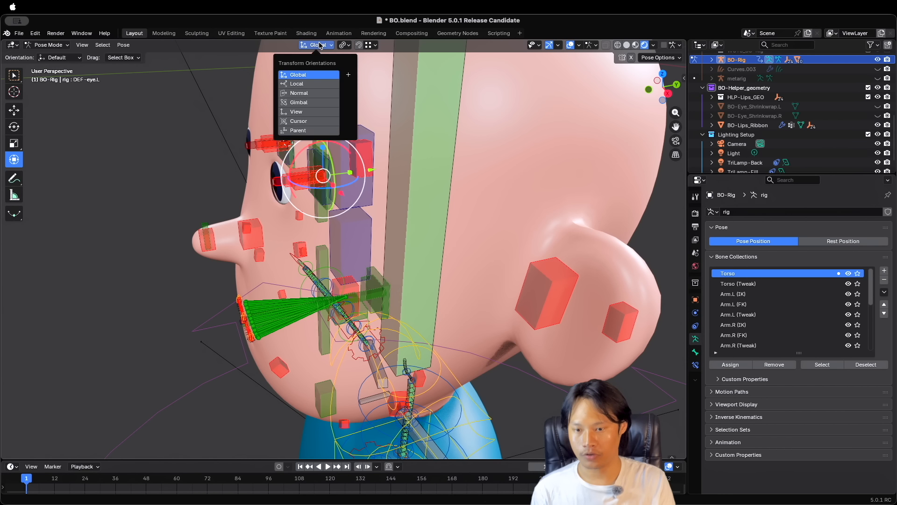
left_click(308, 93)
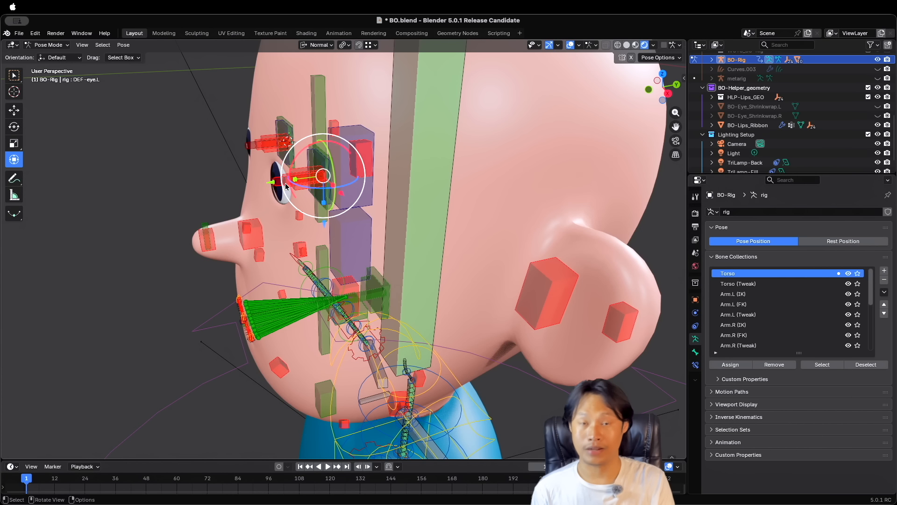
Test the Iris Scale and Pupil Scale drivers by moving DEF-eye.L along its normal Y axis and scaling it.
left_click_drag(271, 184, 154, 193)
middle_click_drag(213, 207, 220, 208)
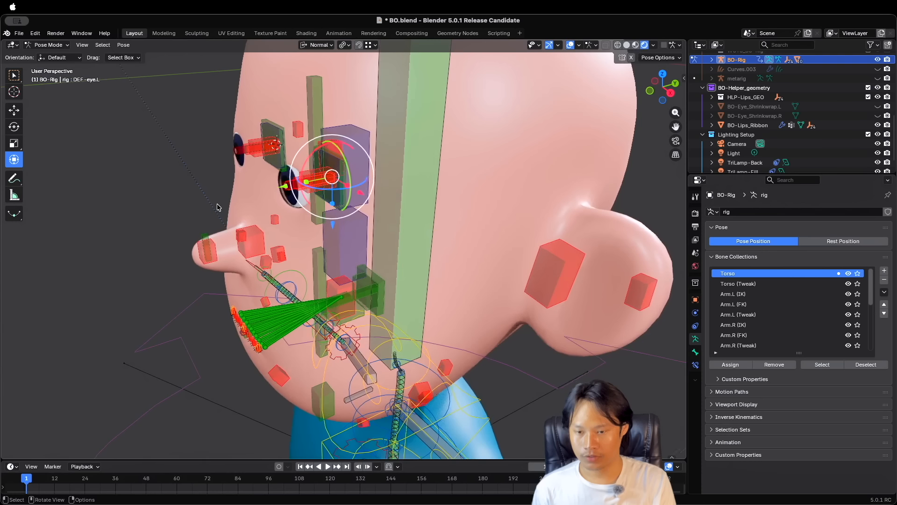
left_click_drag(280, 188, 175, 213)
left_click_drag(285, 196, 67, 247)
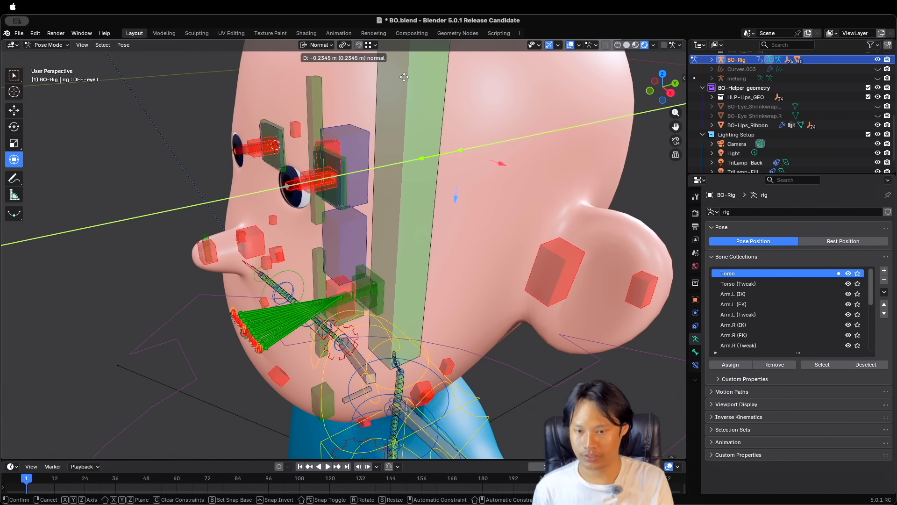
left_click_drag(219, 120, 225, 119)
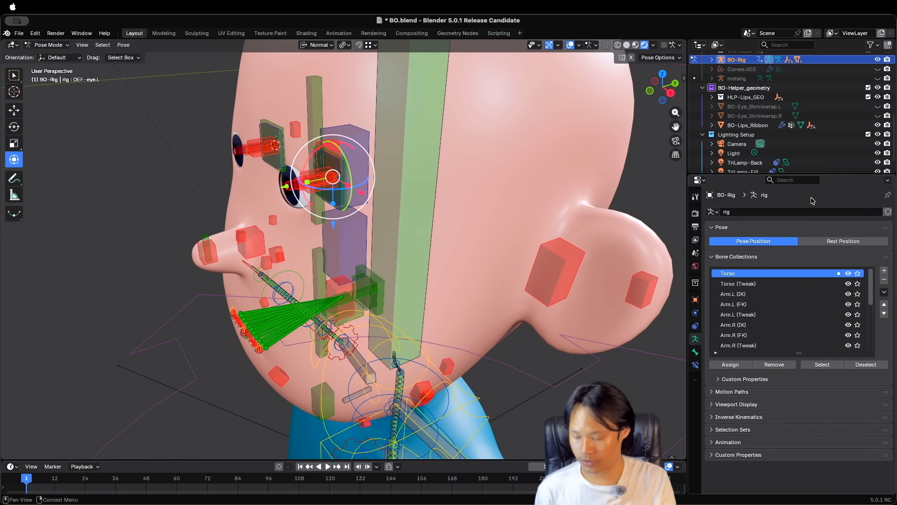
key("s")
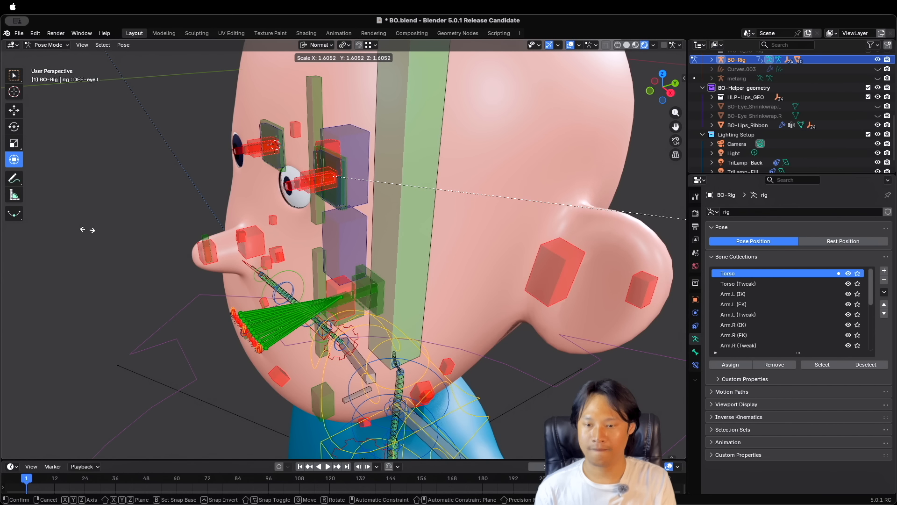
left_click(152, 227)
left_click_drag(288, 187, 160, 238)
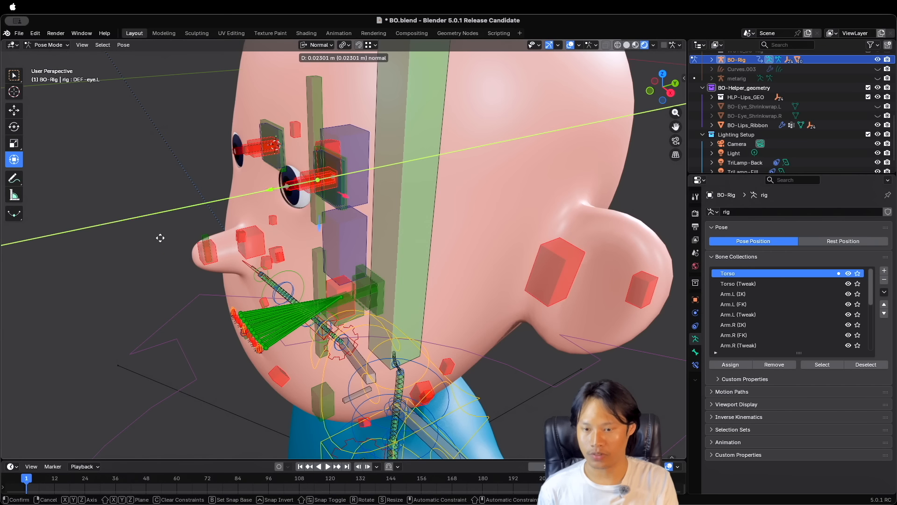
left_click_drag(30, 271, 112, 289)
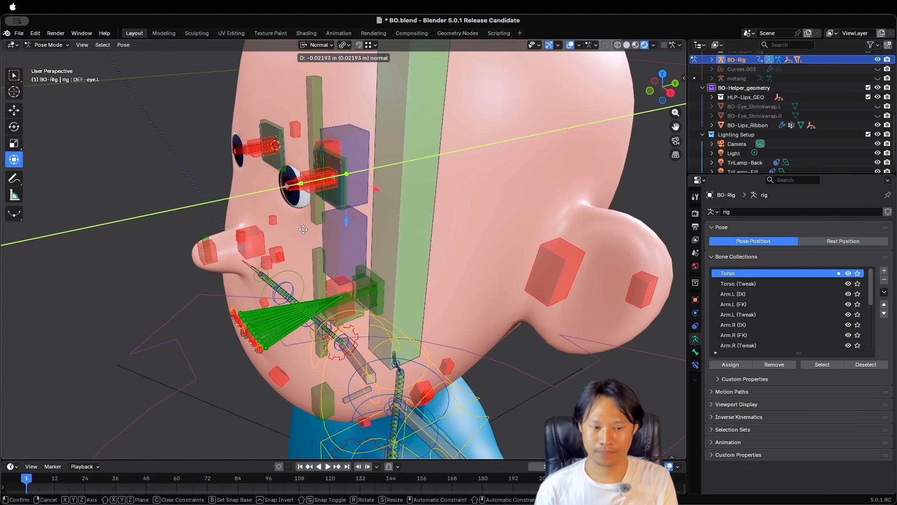
left_click_drag(303, 230, 304, 231)
Examine the head and the left eye bones from the front and the side.
scroll(304, 234, "left", 10)
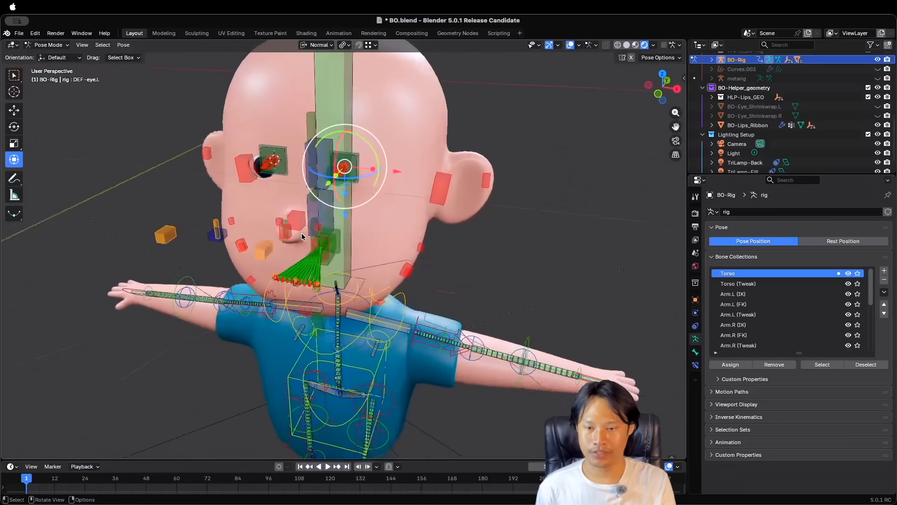
scroll(302, 237, "right", 10)
scroll(302, 236, "right", 4)
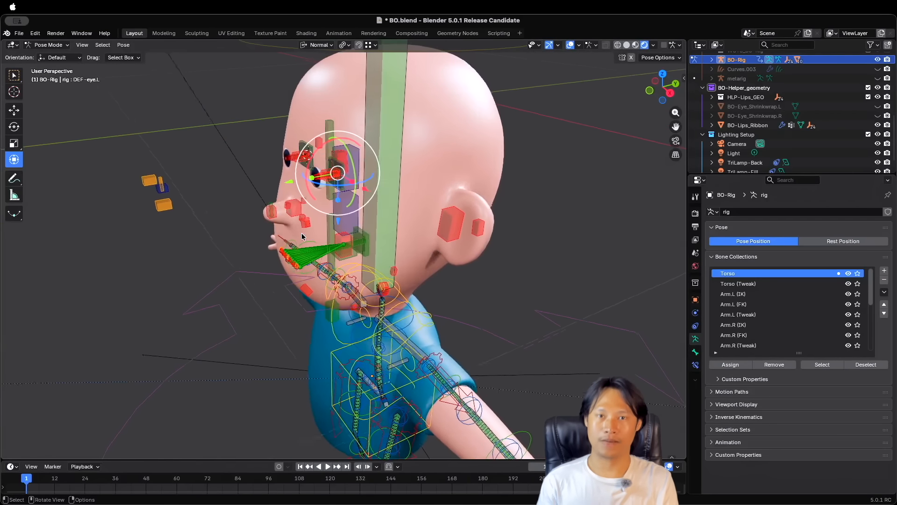
scroll(302, 236, "left", 5)
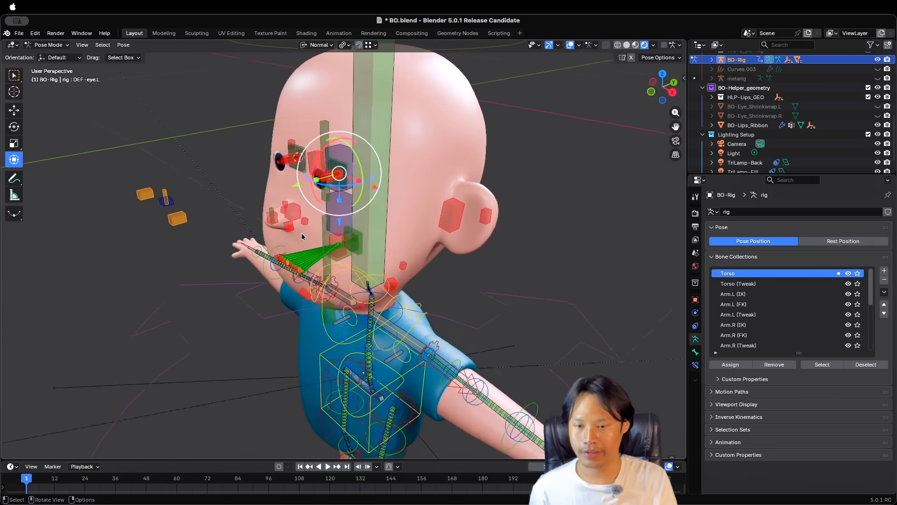
scroll(302, 236, "right", 4)
scroll(302, 237, "up", 3)
scroll(302, 236, "up", 2, "shift")
scroll(302, 236, "up", 5)
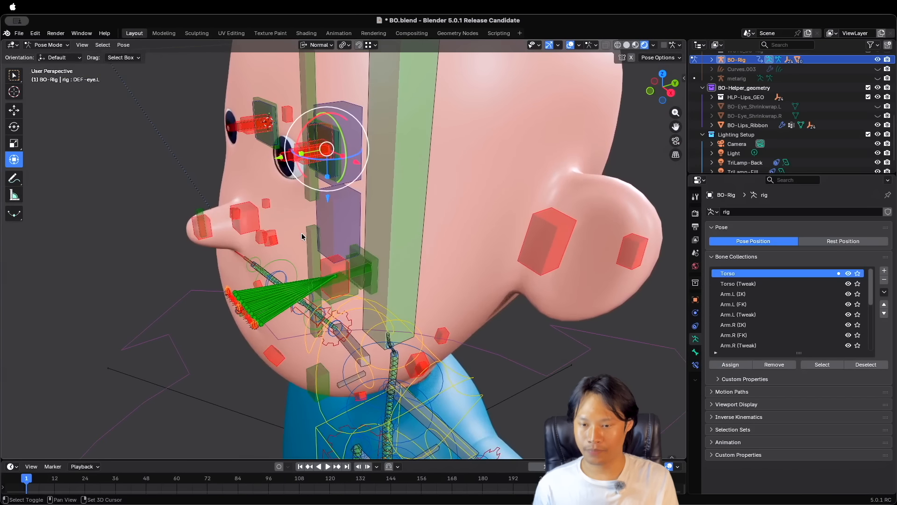
scroll(301, 237, "up", 3, "shift")
scroll(301, 236, "left", 2)
scroll(302, 236, "right", 5)
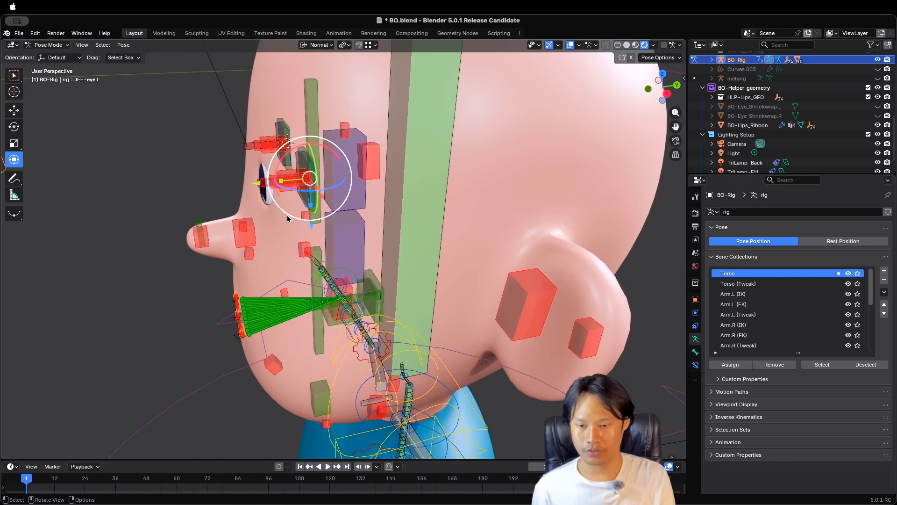
Select the P-eye_Highlight.L bone and try scaling it.
scroll(287, 218, "left", 4)
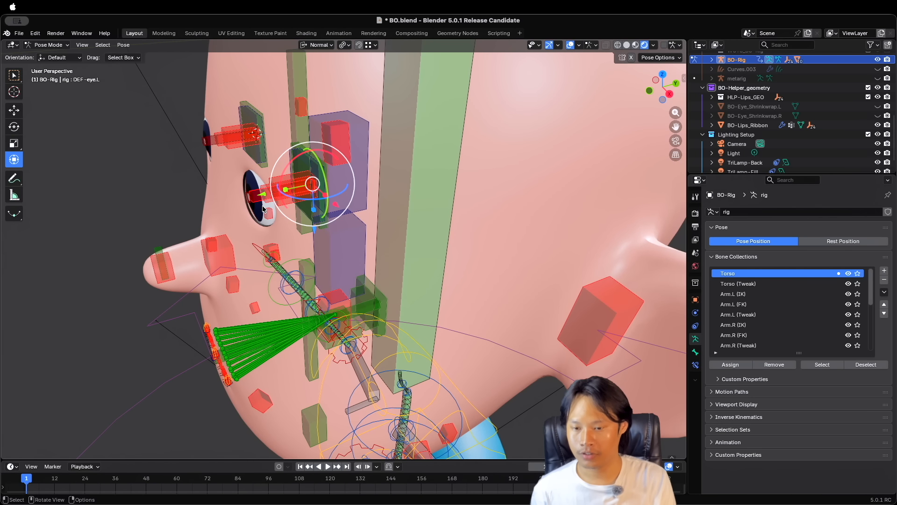
scroll(287, 216, "left", 3)
scroll(265, 206, "up", 3, "ctrl")
scroll(268, 198, "right", 3)
scroll(268, 198, "up", 3, "ctrl")
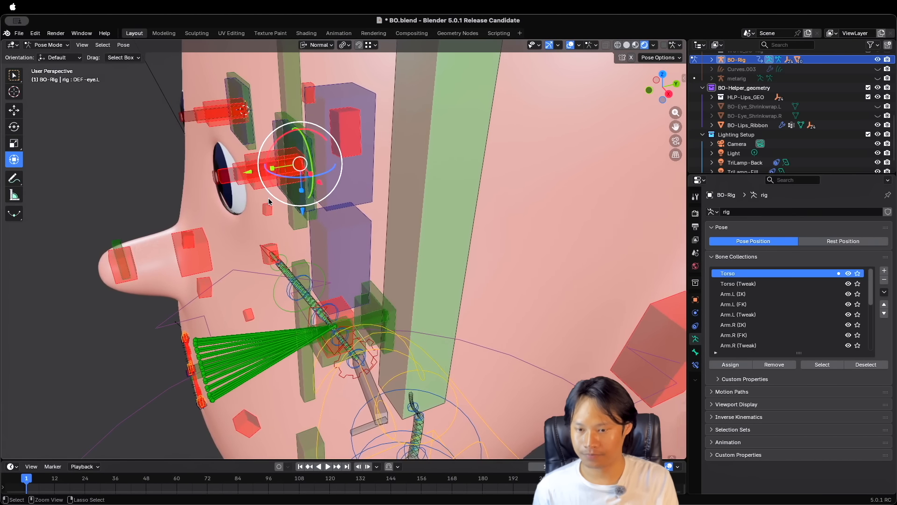
scroll(268, 197, "up", 2)
left_click(190, 131)
scroll(189, 130, "left", 2)
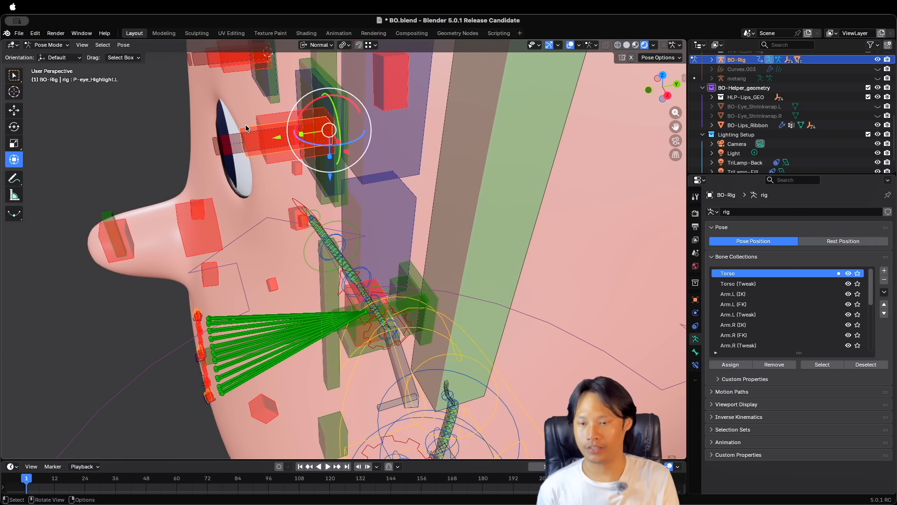
scroll(250, 129, "left", 5)
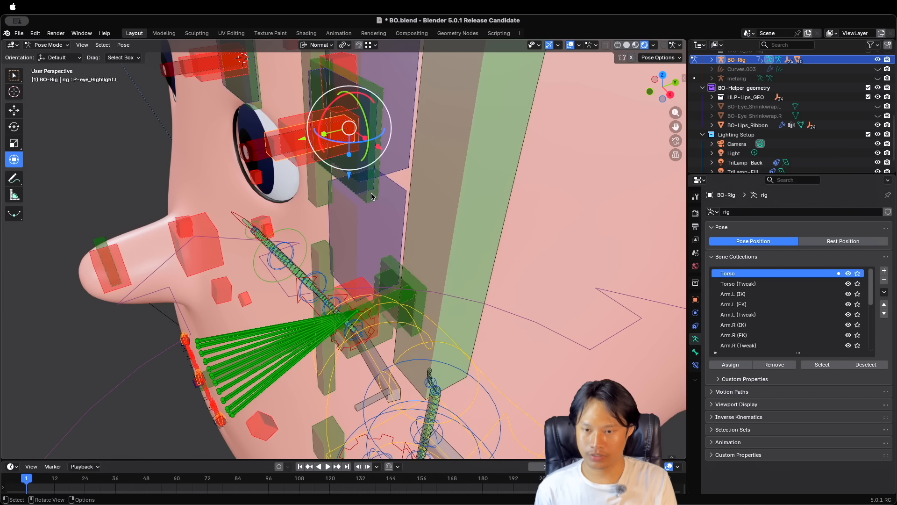
key("s")
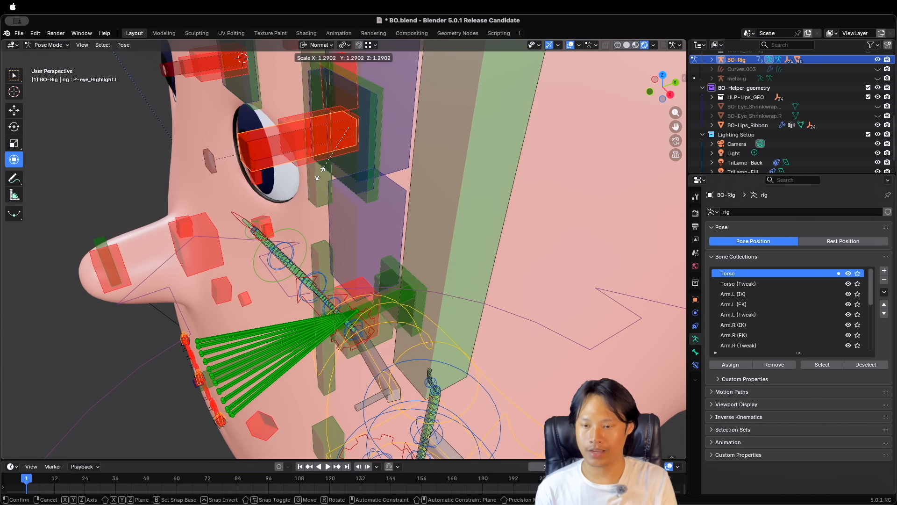
key("Escape")
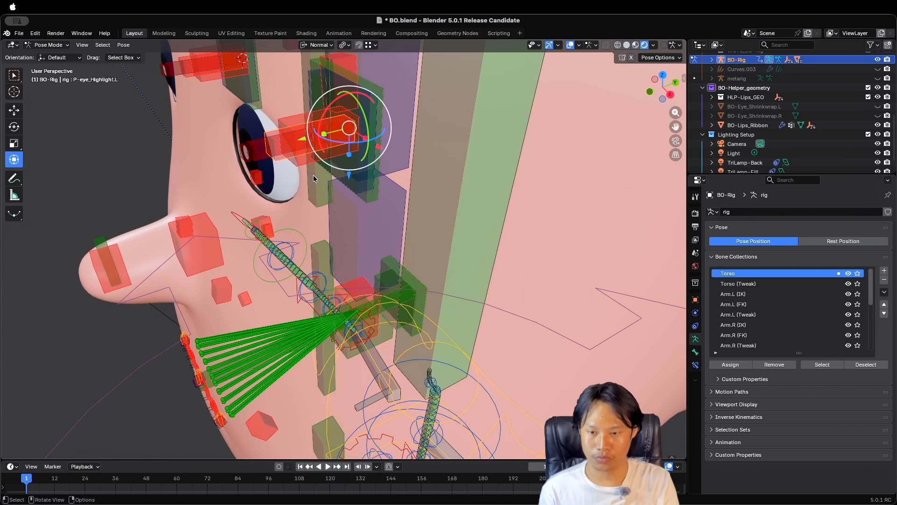
Collapse the Copy Rotation constraint of P-eye_Highlight.L and add a Limit Scale constraint to the bone.
left_click_drag(738, 174, 739, 147)
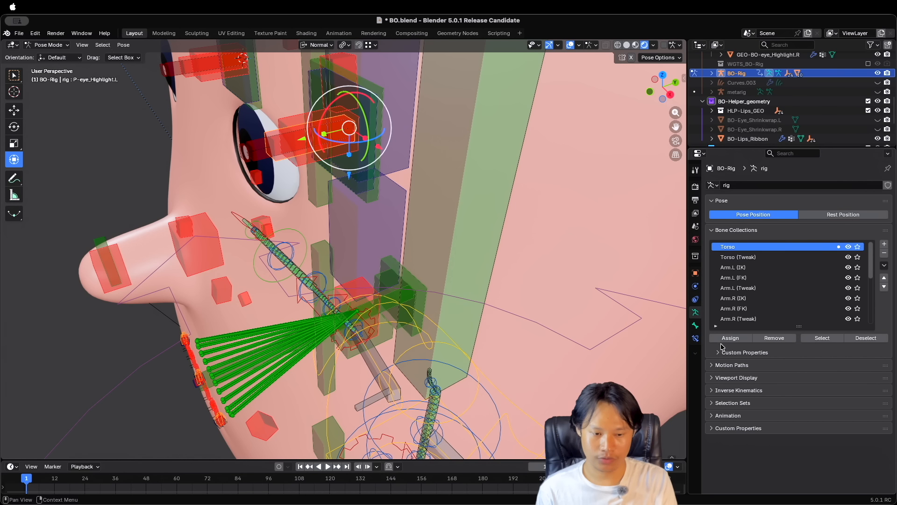
left_click(695, 338)
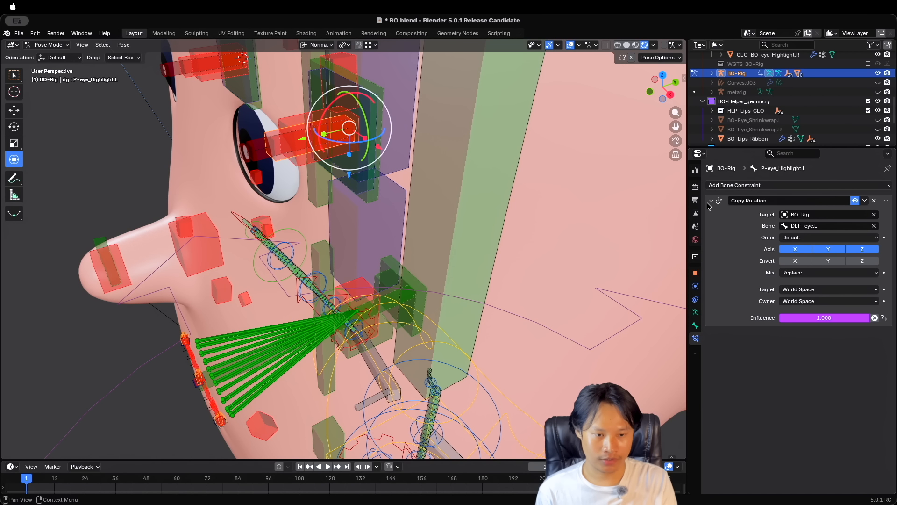
left_click(712, 202)
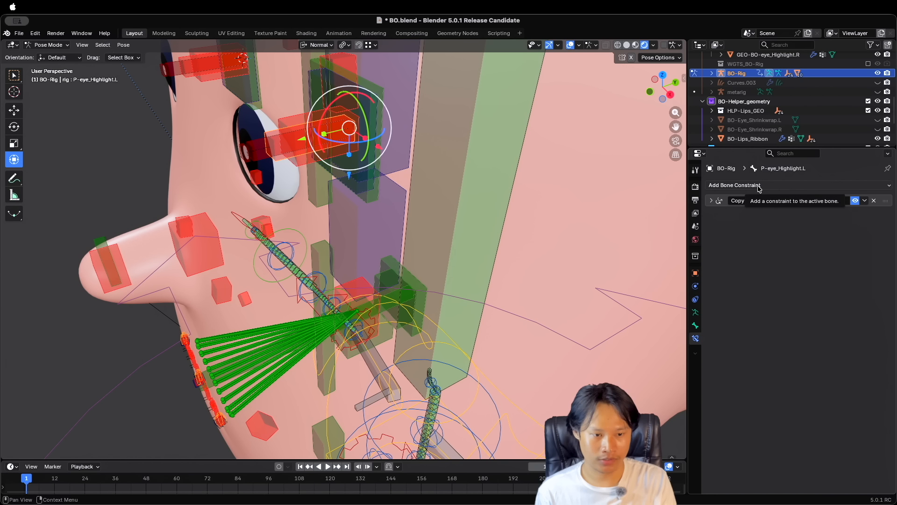
left_click(759, 187)
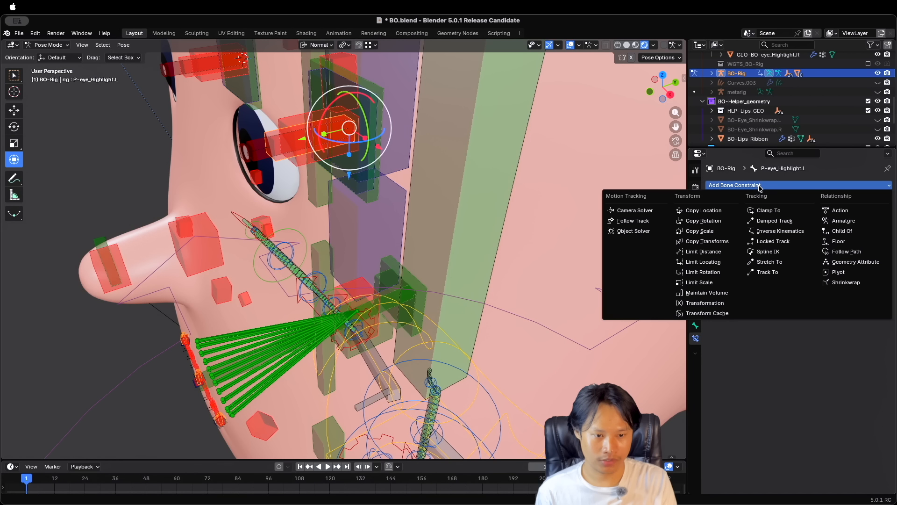
left_click(718, 287)
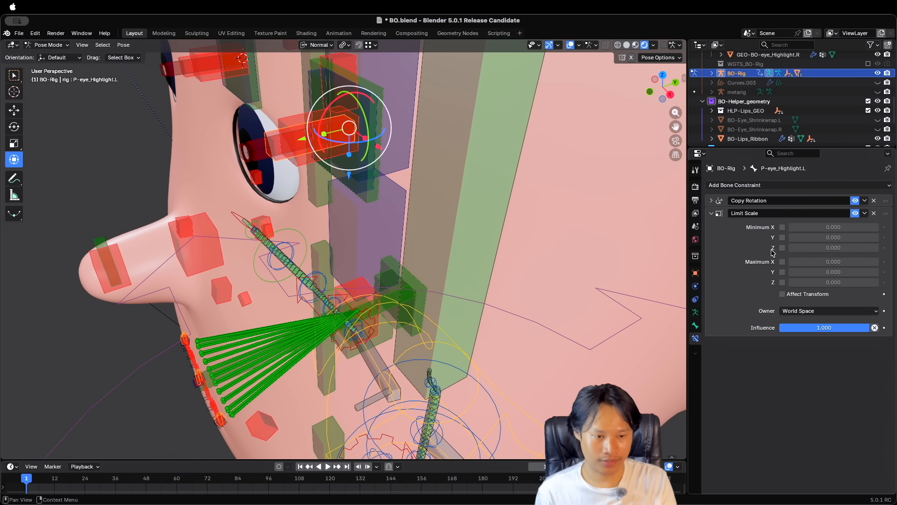
Enable all minimum and maximum X, Y and Z limits of the Limit Scale constraint, set them to 1.000 and test by scaling the bone.
left_click_drag(782, 227, 782, 282)
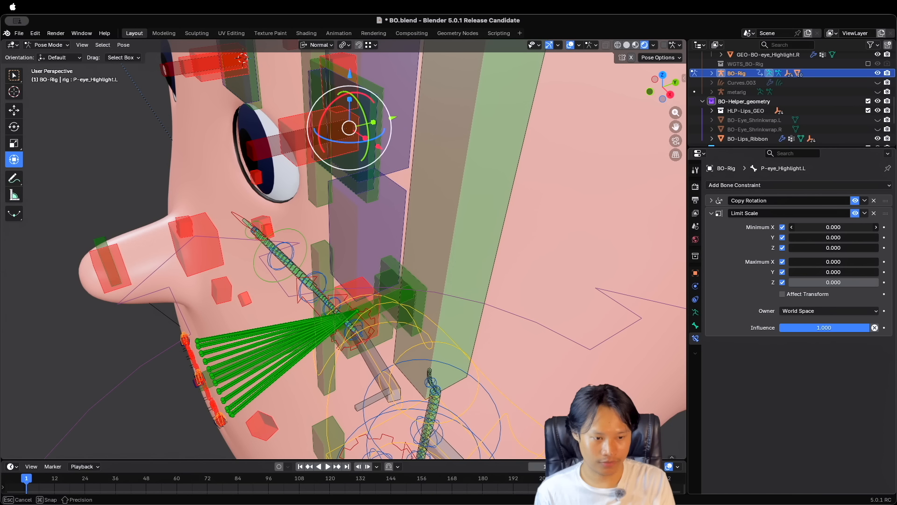
left_click_drag(822, 230, 823, 282)
type("1")
key("Return")
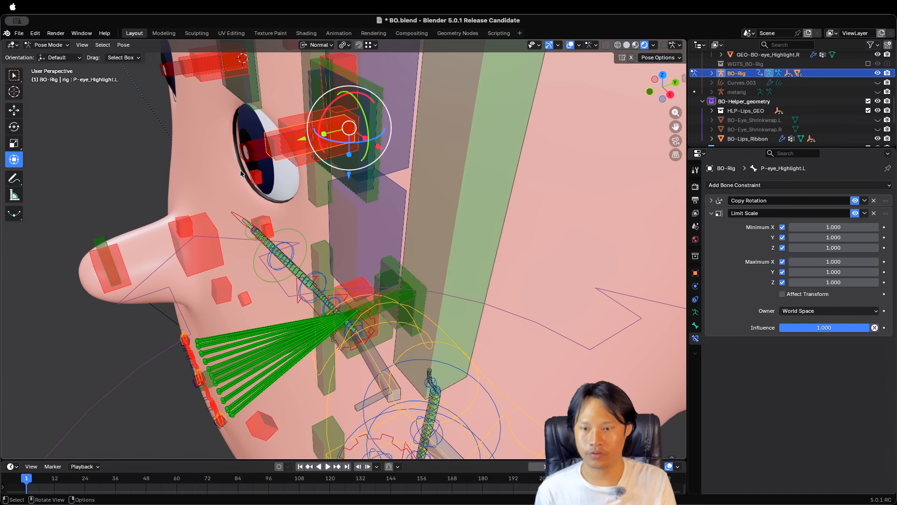
key("s")
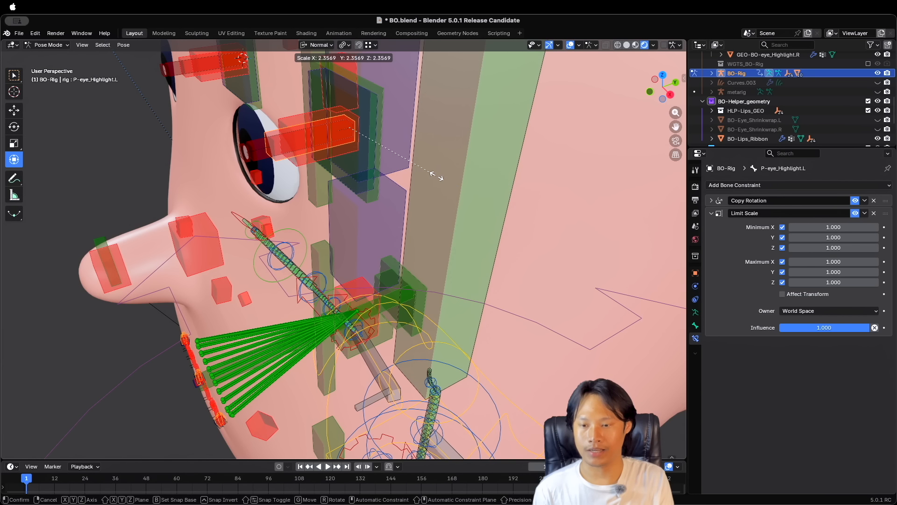
right_click(384, 156)
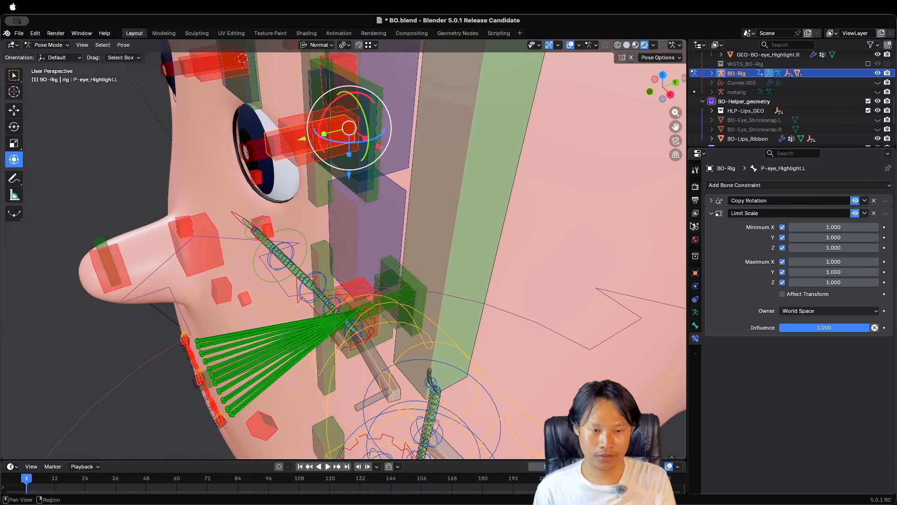
Copy the X scale of P-eye_Highlight.L as a new driver and paste it onto the X scale of DEF-eye_Highlight.L.
key("n")
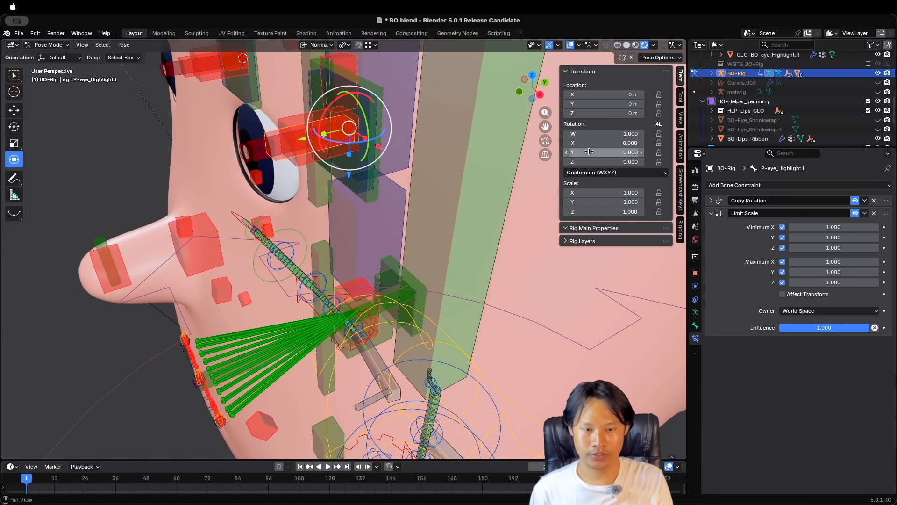
right_click(605, 193)
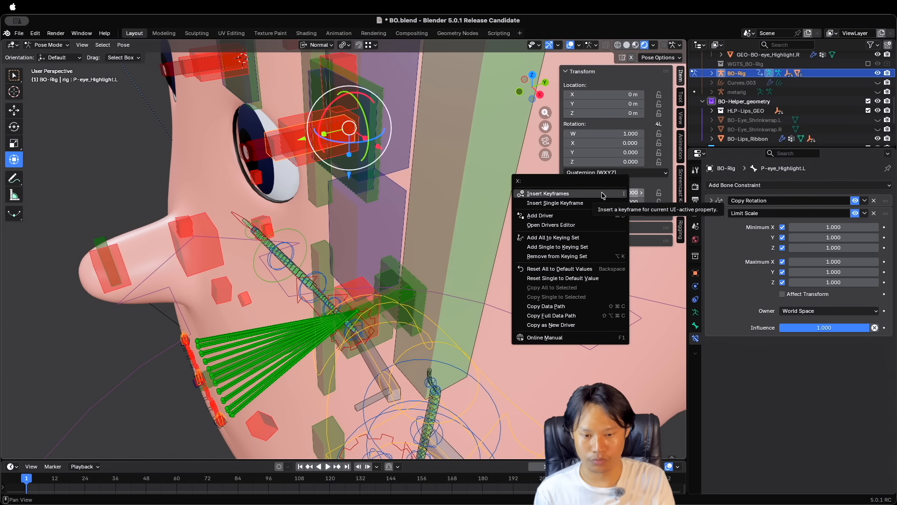
left_click(587, 325)
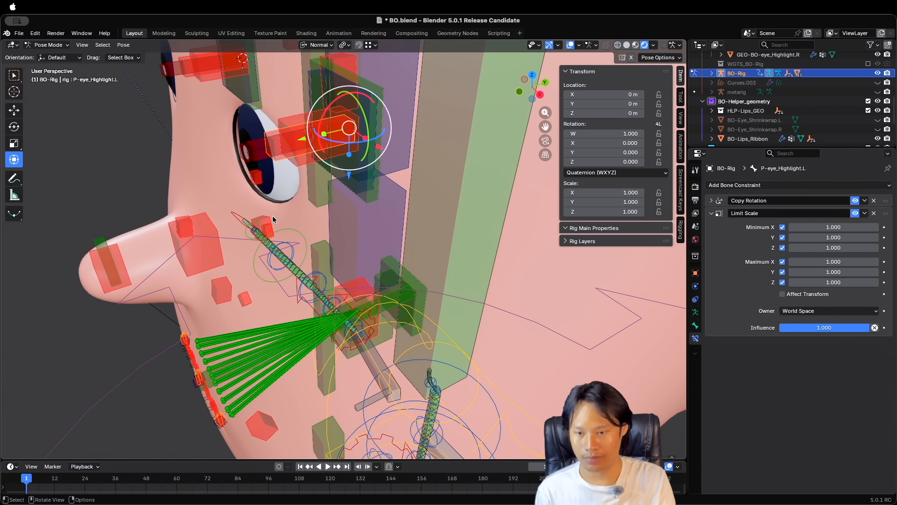
left_click(243, 150)
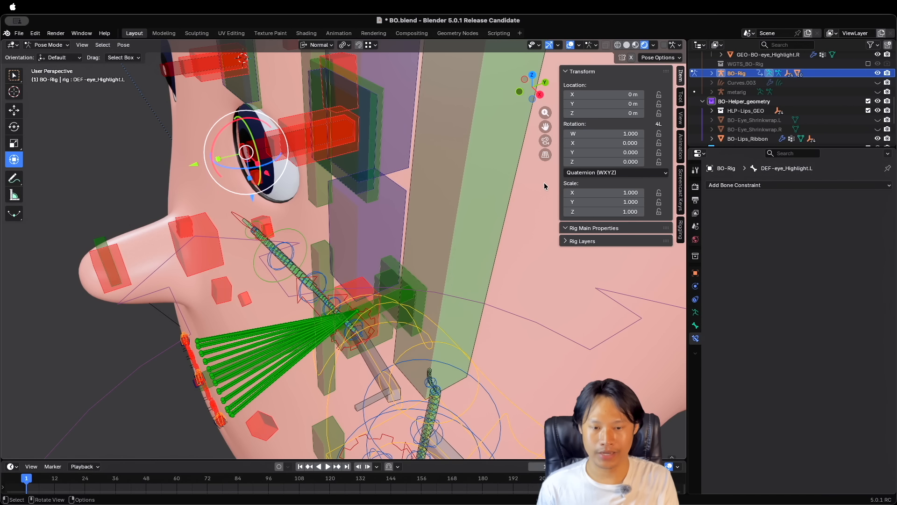
right_click(611, 192)
left_click(554, 84)
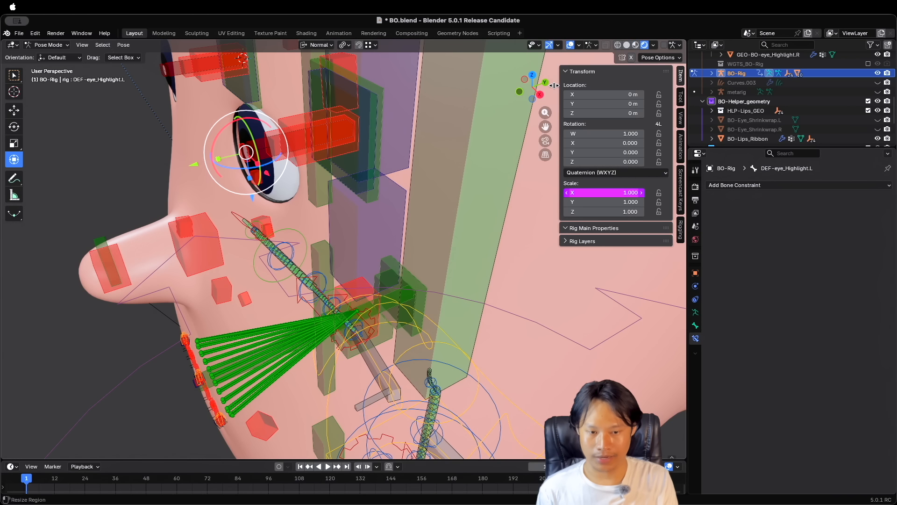
Copy the Z scale of P-eye_Highlight.L as a new driver and paste it onto the Z scale of DEF-eye_Highlight.L.
left_click(274, 140)
middle_click_drag(277, 140, 486, 197)
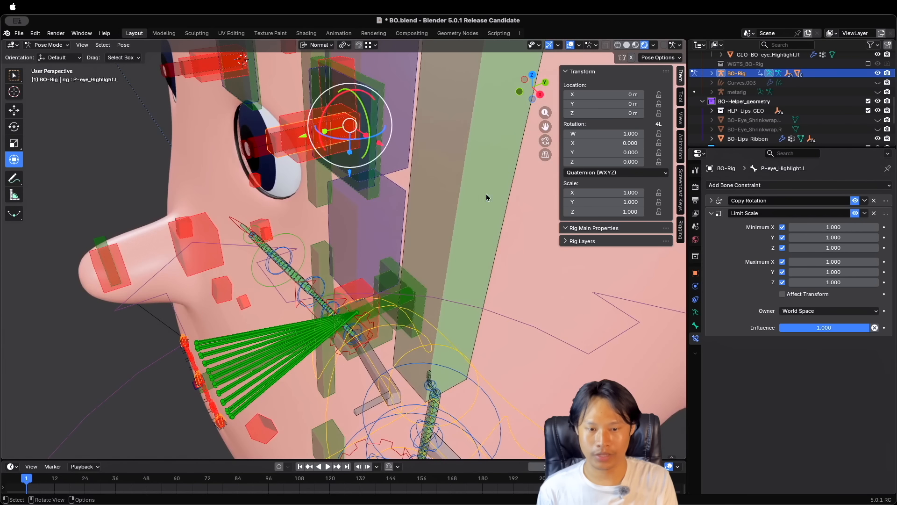
right_click(601, 212)
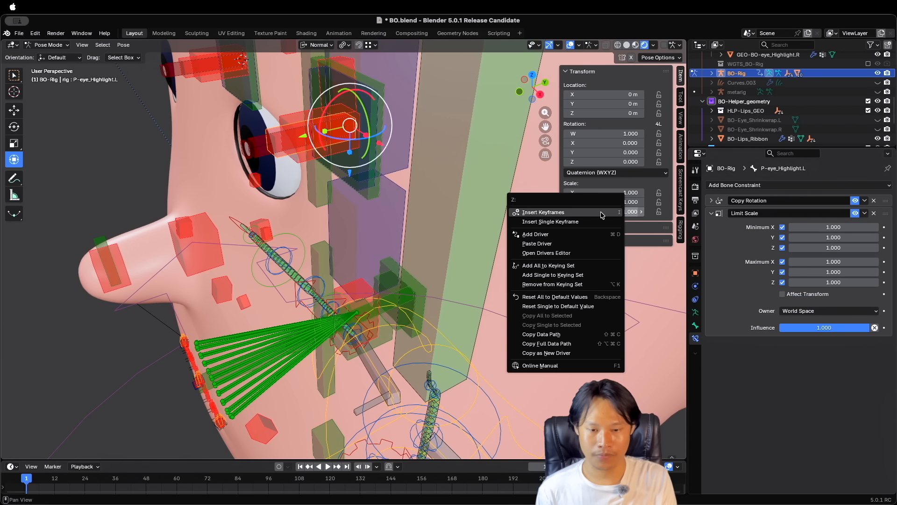
left_click(559, 354)
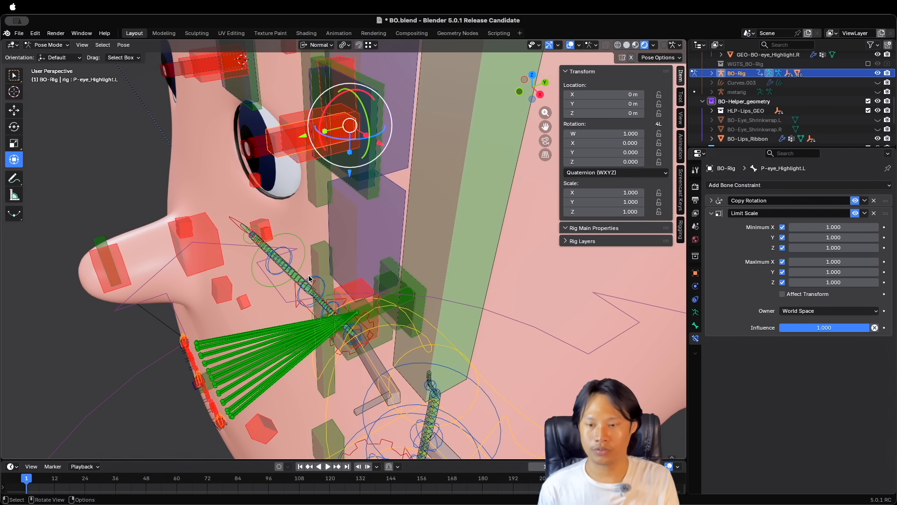
left_click(243, 146)
right_click(593, 213)
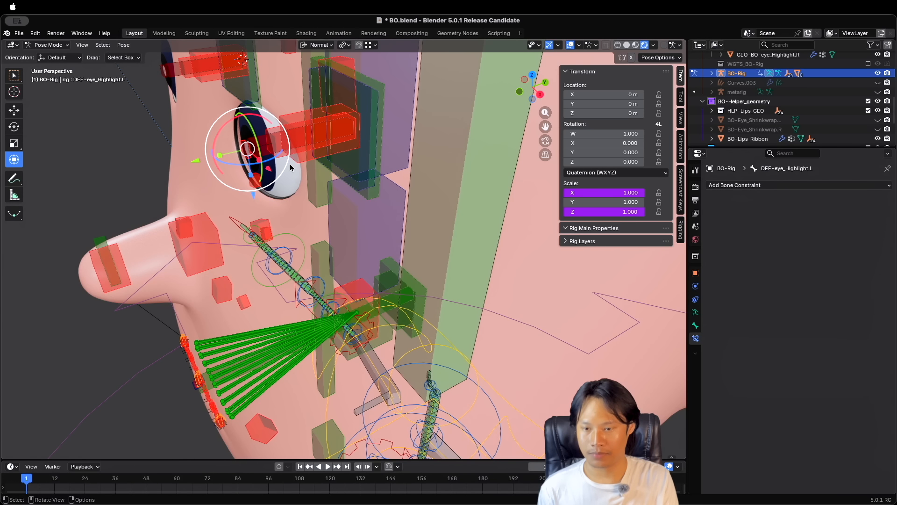
Test the highlight drivers by scaling the P-eye_Highlight.L bone to about 2.896.
left_click(273, 135)
key("s")
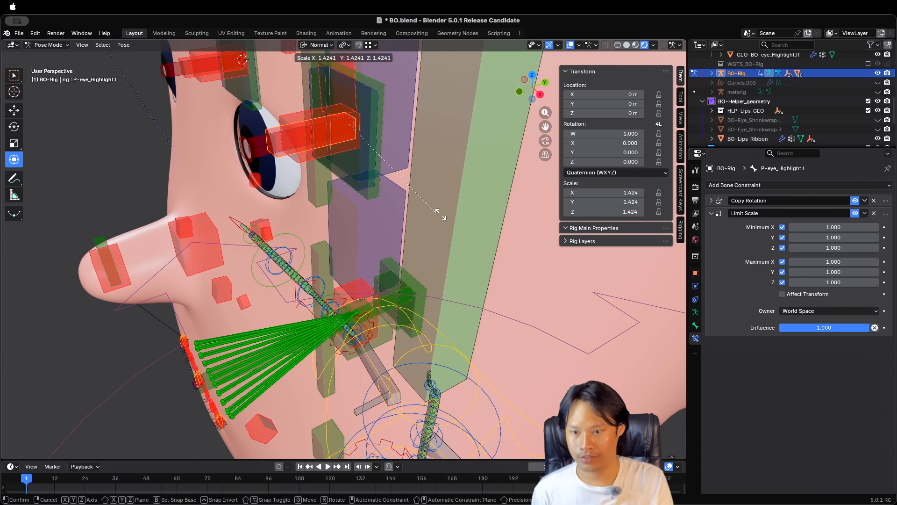
key("Escape")
scroll(537, 222, "up", 5)
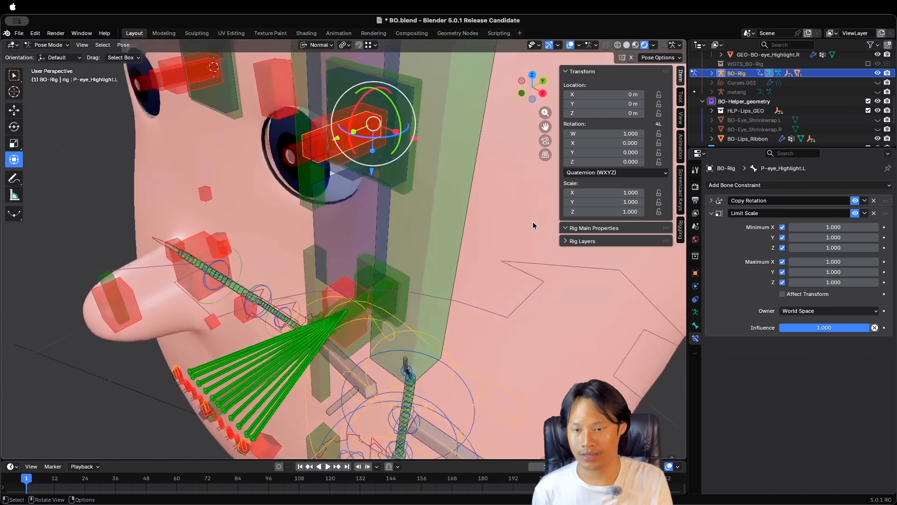
scroll(514, 220, "down", 3)
key("s")
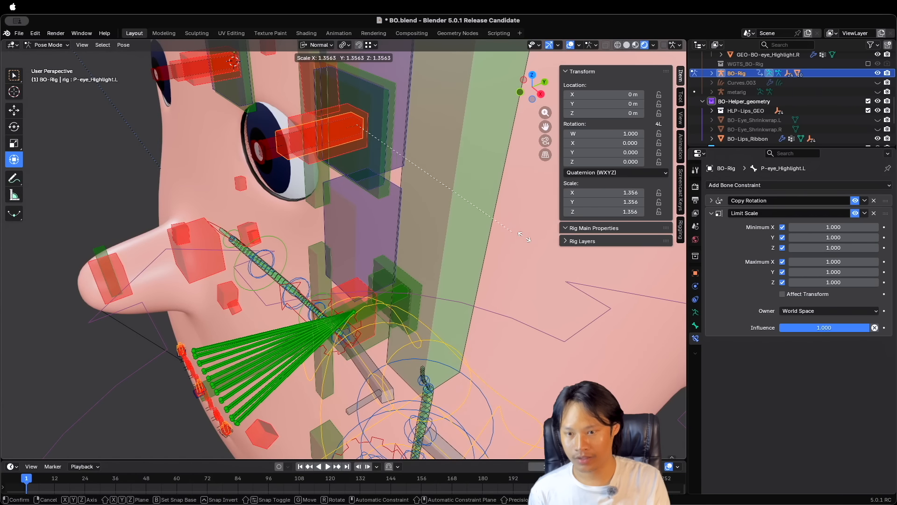
left_click(47, 273)
scroll(282, 156, "up", 2)
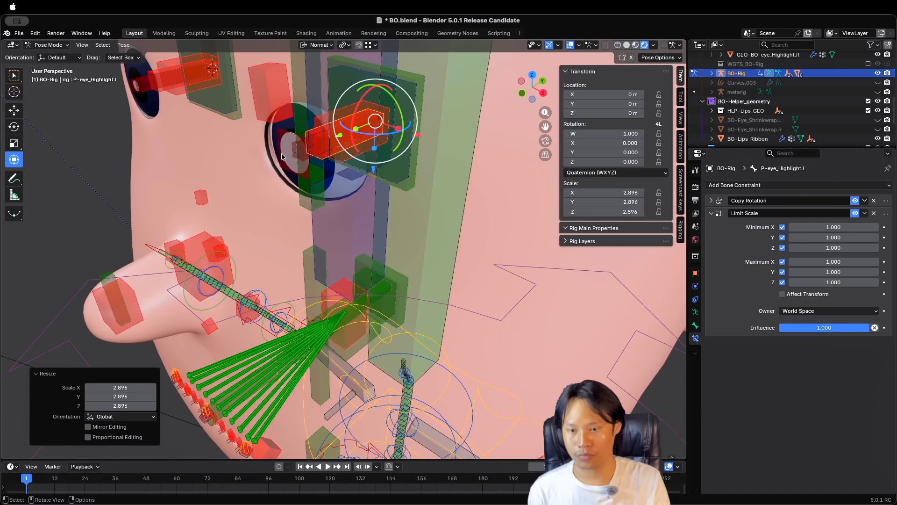
scroll(332, 184, "down", 4)
middle_click_drag(332, 184, 333, 181)
scroll(335, 183, "down", 3, "ctrl")
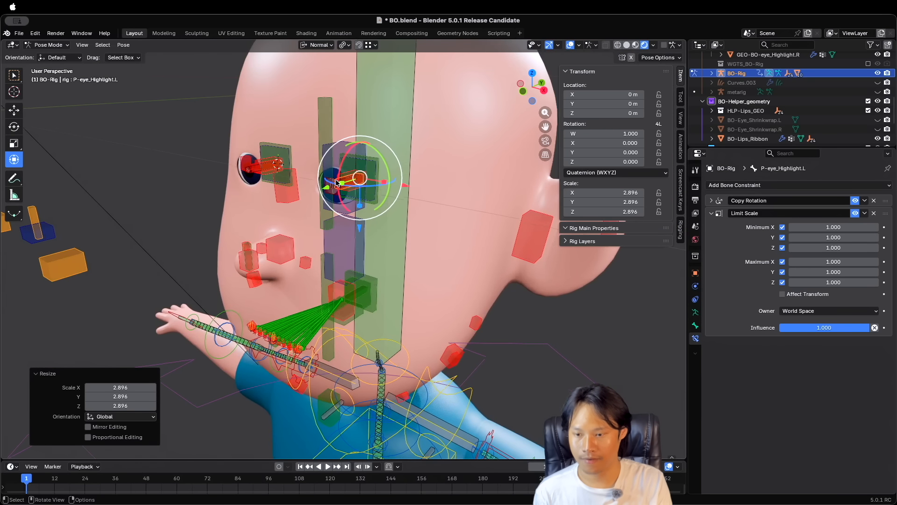
Test the left eye by moving the TGT-eye.L bone about 0.12 m in X and 0.08 m in Y.
scroll(334, 184, "left", 1)
left_click(118, 259)
key("g")
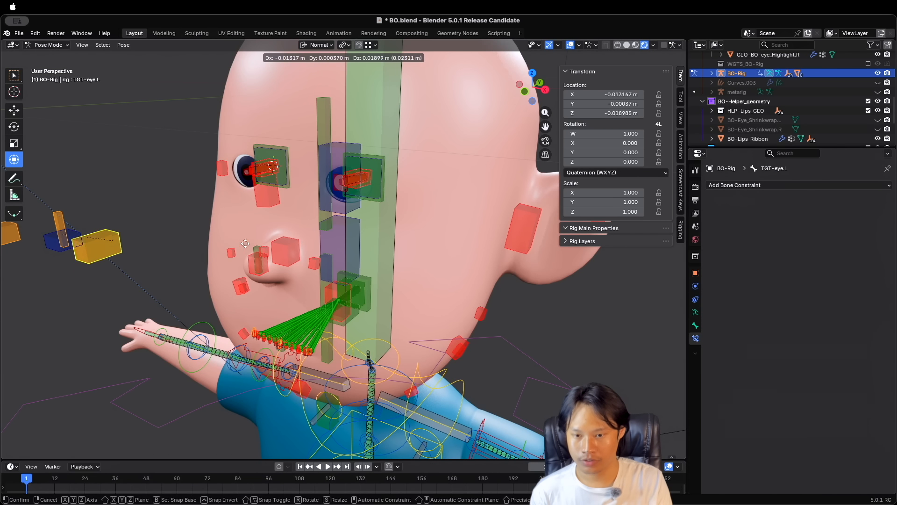
left_click(397, 269)
middle_click_drag(385, 245, 377, 217)
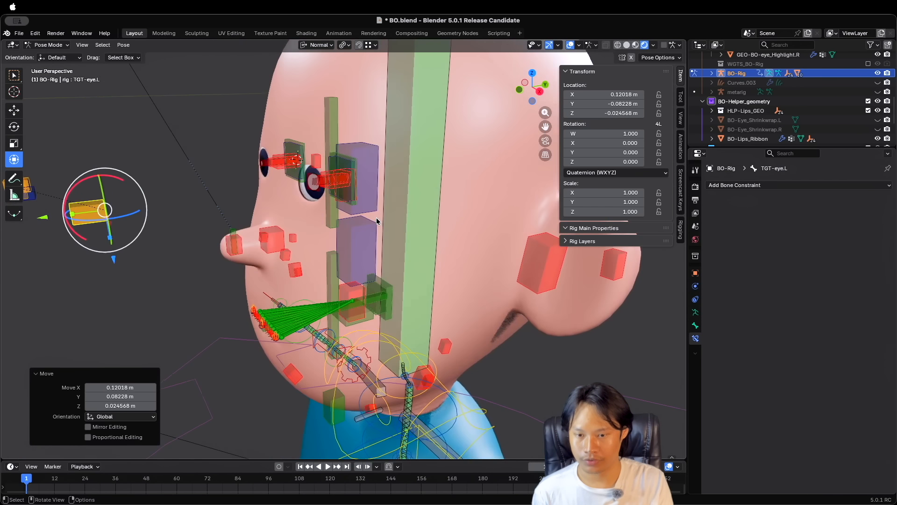
Test scaling the P-eye_Highlight.L bone down and reset the location of the TGT-eye.L bone.
left_click(327, 176)
scroll(330, 180, "up", 4)
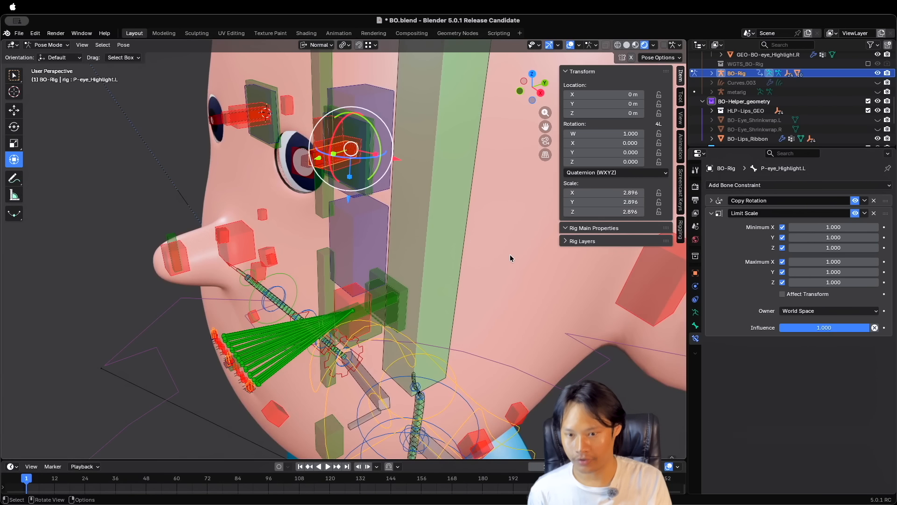
key("s")
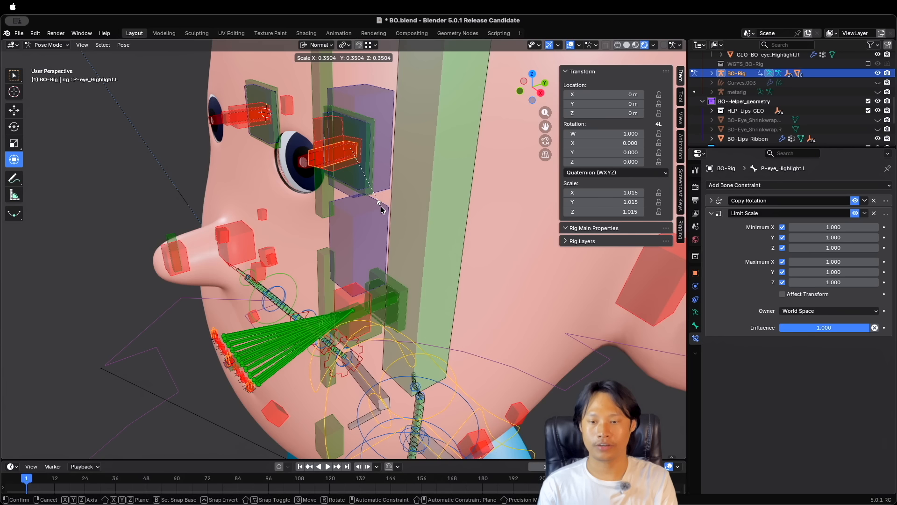
key("Escape")
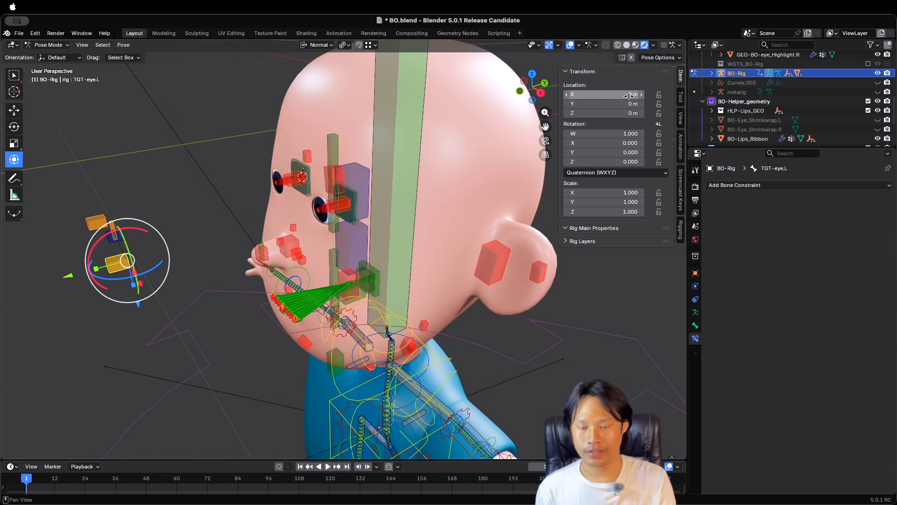
Add a Limit Scale constraint to the DEF-eye.R bone with all minimum and maximum X, Y and Z limits enabled at 1.000.
scroll(427, 188, "left", 5)
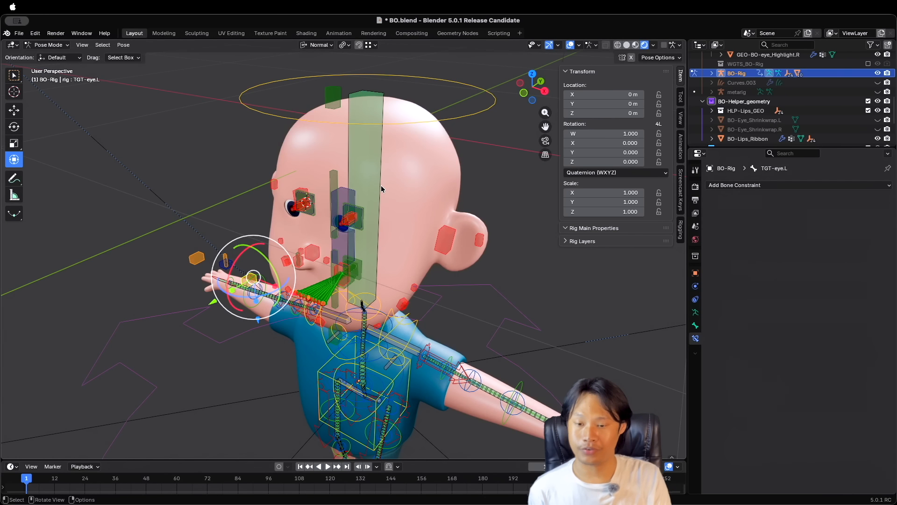
scroll(315, 191, "up", 5)
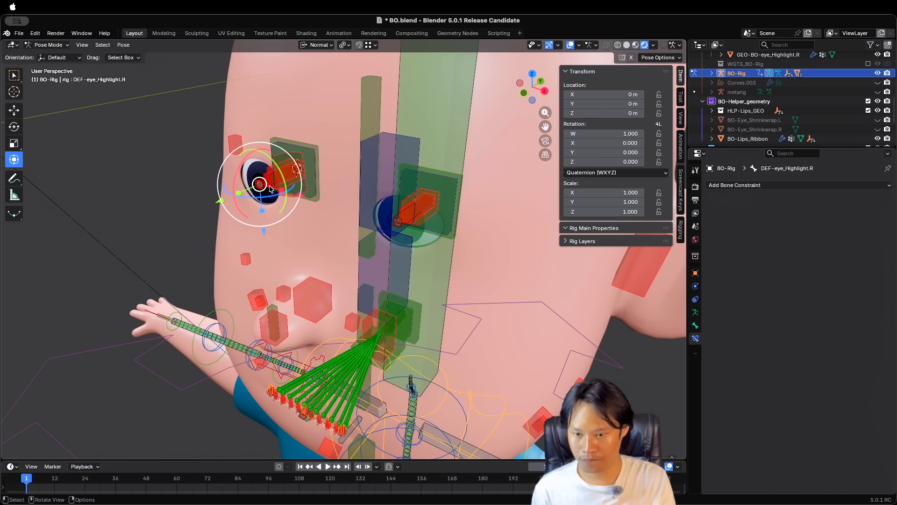
left_click(799, 185)
left_click(706, 254)
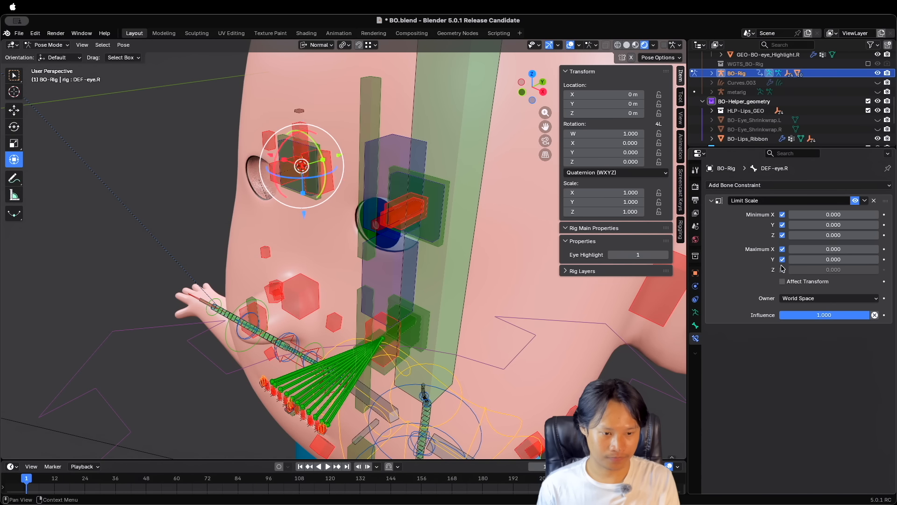
Add a Limit Location constraint to DEF-eye.R, change its owner space, and collapse the Limit Scale constraint.
left_click(738, 185)
left_click(709, 260)
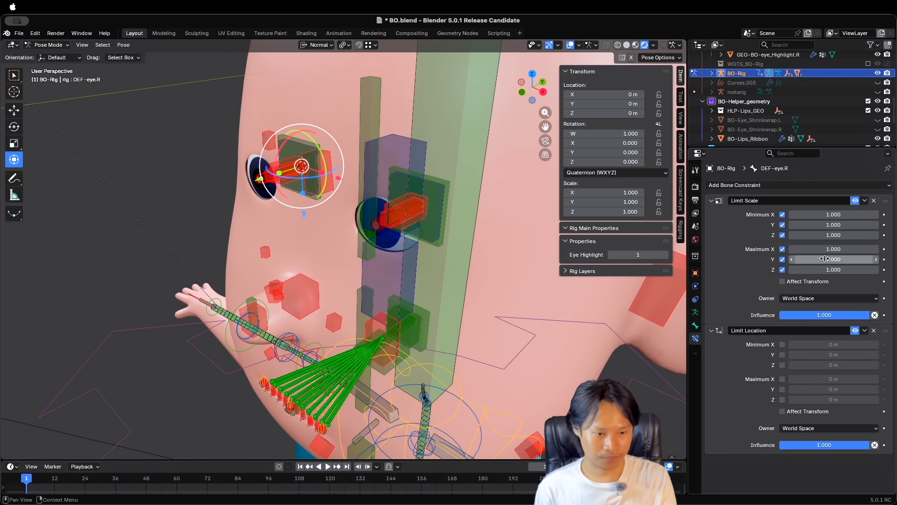
left_click(828, 428)
left_click(823, 481)
left_click(711, 201)
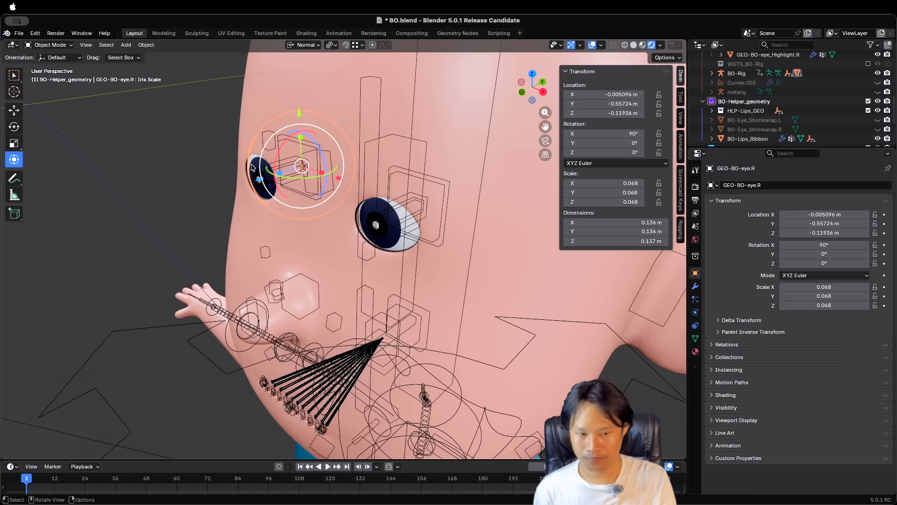
Add a driver to the Pupil Scale shape key of GEO-BO-eye.R, targeting the DEF-eye.R bone of BO-Rig.
right_click(820, 312)
left_click(820, 305)
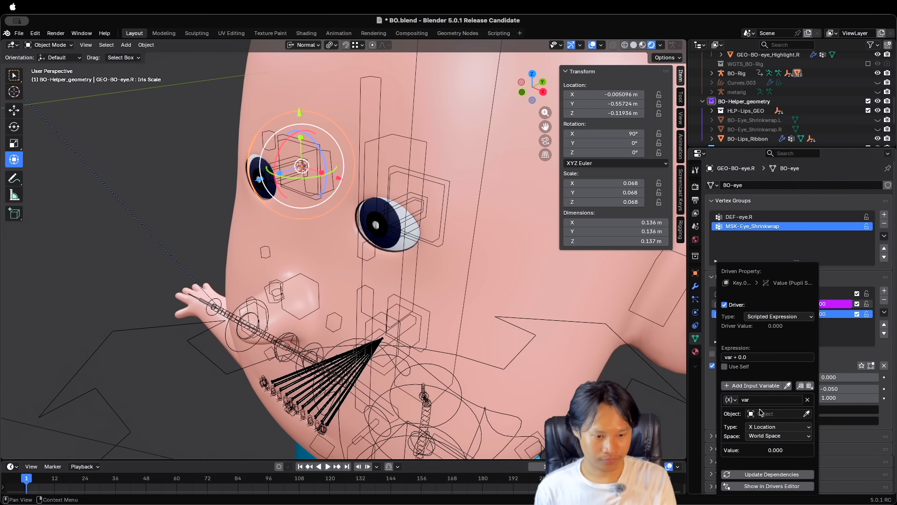
left_click(765, 418)
type("eye.R")
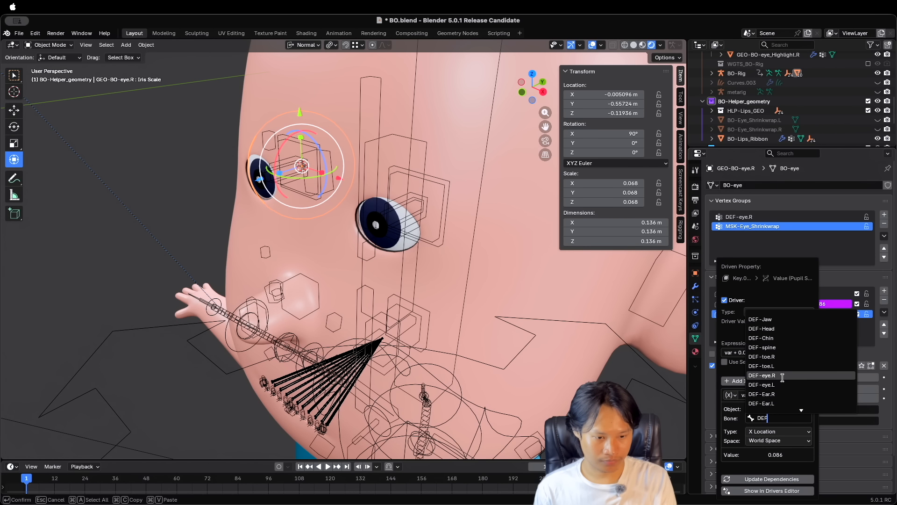
key("Return")
Set the Pupil Scale driver variable to Average Scale in Transform Space and edit the expression to subtract from var.
left_click(779, 431)
left_click(776, 406)
left_click(779, 440)
left_click(776, 451)
left_click(755, 353)
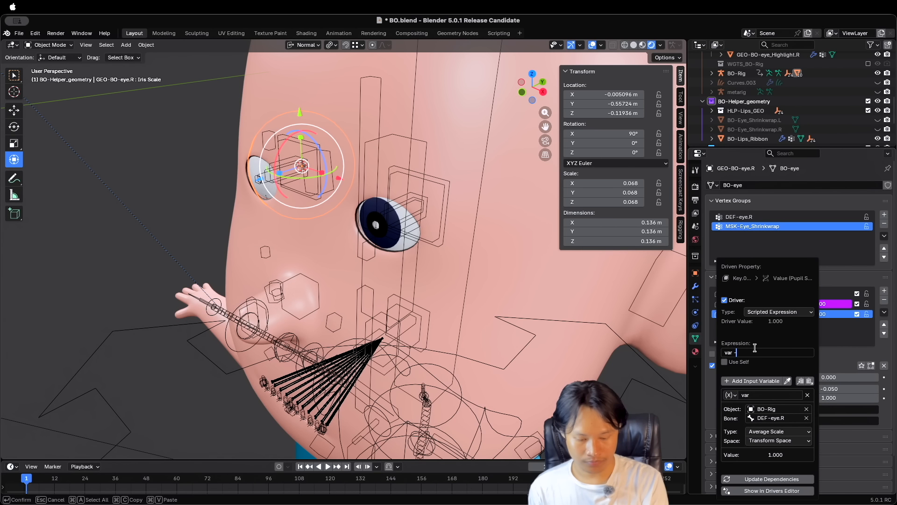
key("Return")
Add a driver to the Iris Scale shape key, targeting BO-Rig's DEF-eye.R bone with the Y Location type.
key("ctrl+d")
left_click(746, 404)
left_click(771, 387)
left_click(794, 418)
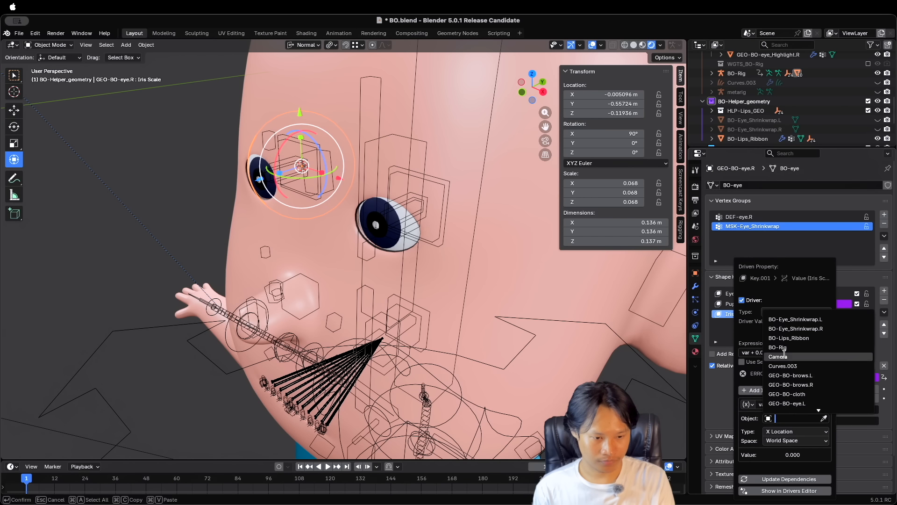
left_click(777, 347)
left_click(790, 418)
type("eye.R")
key("Return")
left_click(797, 431)
left_click(784, 323)
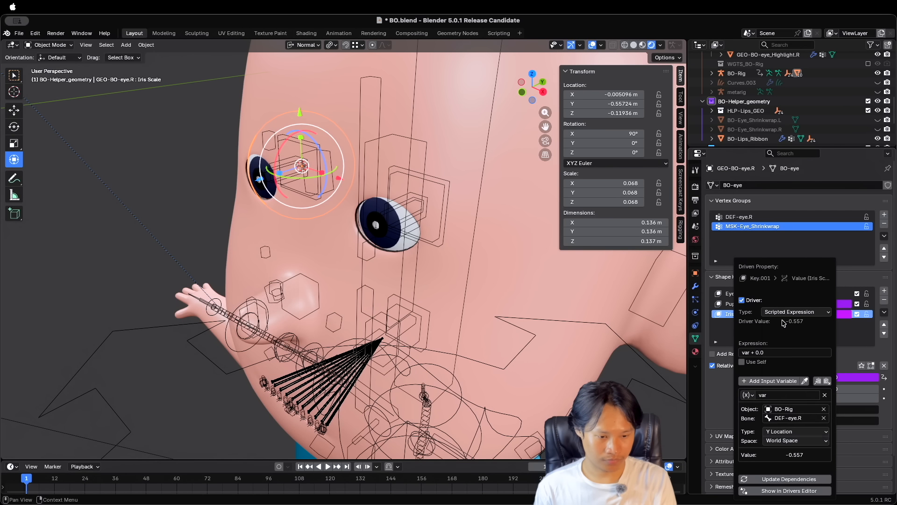
Return BO-Rig to Pose Mode and test the shape key drivers by scaling the DEF-eye.R bone.
left_click(268, 178)
key("ctrl+Tab")
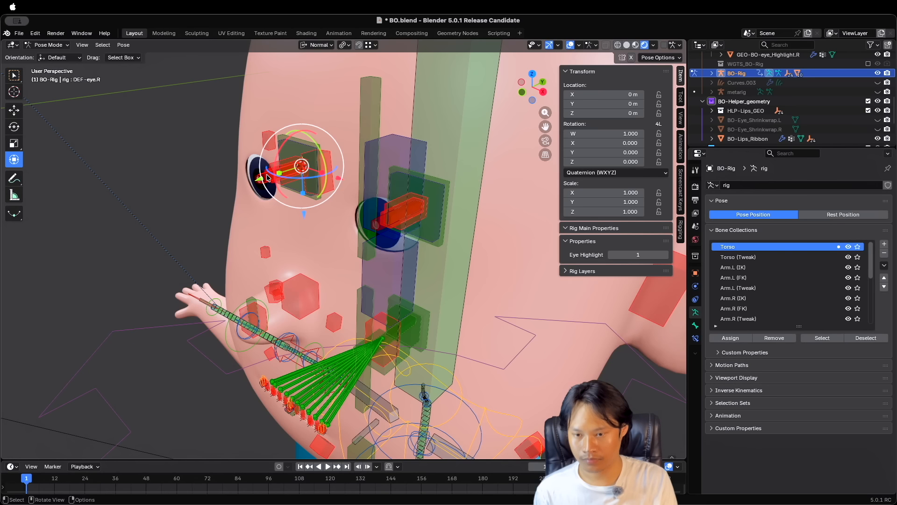
middle_click_drag(268, 178, 281, 186)
key("s")
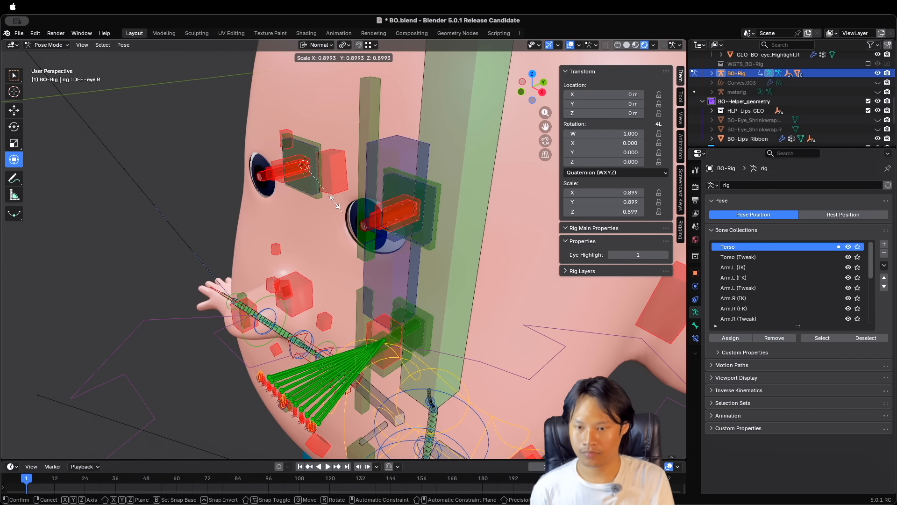
right_click(336, 204)
Add a Limit Scale constraint to P-eye_Highlight.R with all minimum and maximum X, Y and Z limits enabled at 1.000.
left_click(304, 164)
scroll(303, 164, "up", 4)
middle_click_drag(303, 165, 289, 155)
left_click(696, 338)
left_click(712, 201)
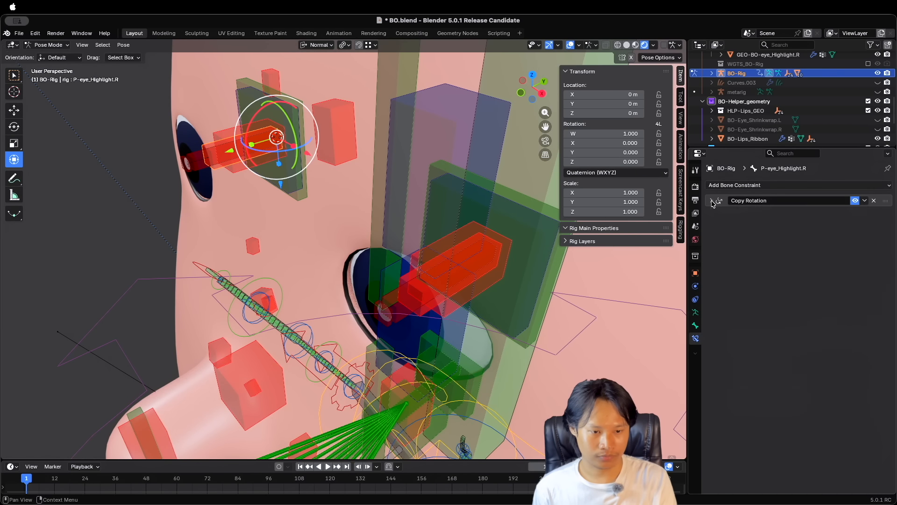
left_click(731, 185)
left_click(692, 283)
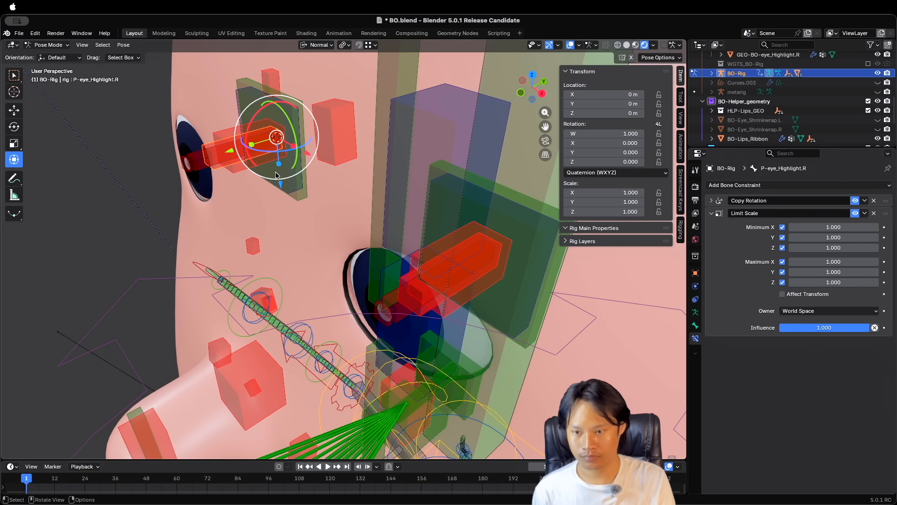
Copy the X scale of P-eye_Highlight.R as a new driver and paste it onto the X scale of DEF-eye_Highlight.R.
right_click(603, 193)
left_click(556, 299)
key("]")
right_click(602, 194)
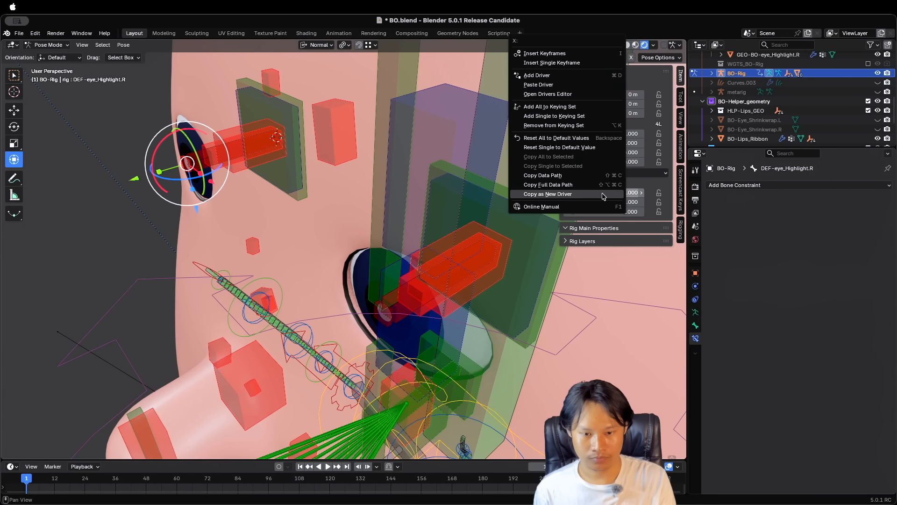
left_click(556, 84)
Copy the Z scale of P-eye_Highlight.R as a new driver and paste it onto the Z scale of DEF-eye_Highlight.R.
key("[")
right_click(603, 213)
key("]")
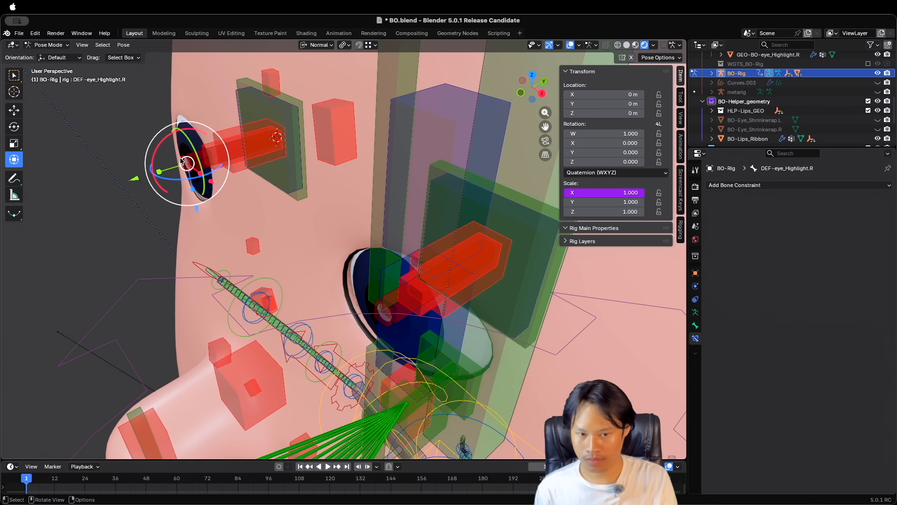
right_click(603, 213)
left_click(556, 105)
Select the parent bone P-eye_Highlight.R and hide the viewport's transform sidebar.
key("[")
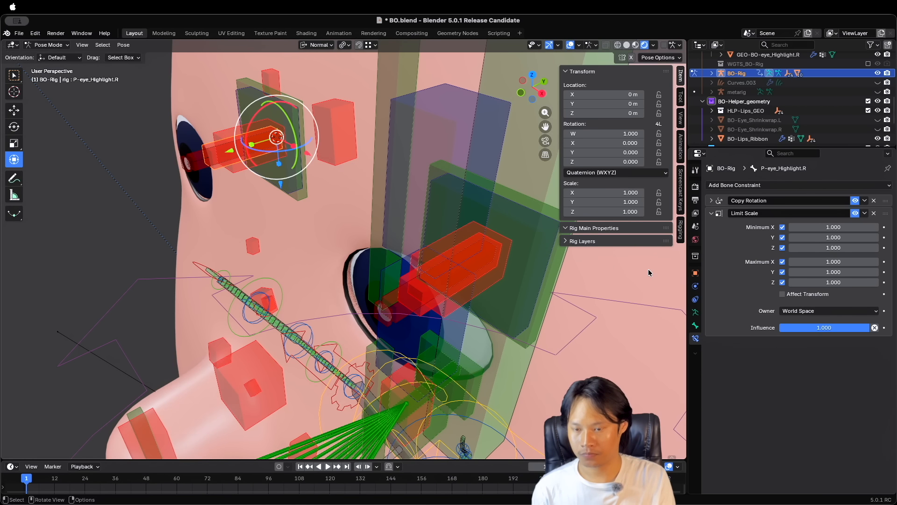
middle_click_drag(648, 272, 346, 332)
scroll(346, 331, "down", 4)
key("n")
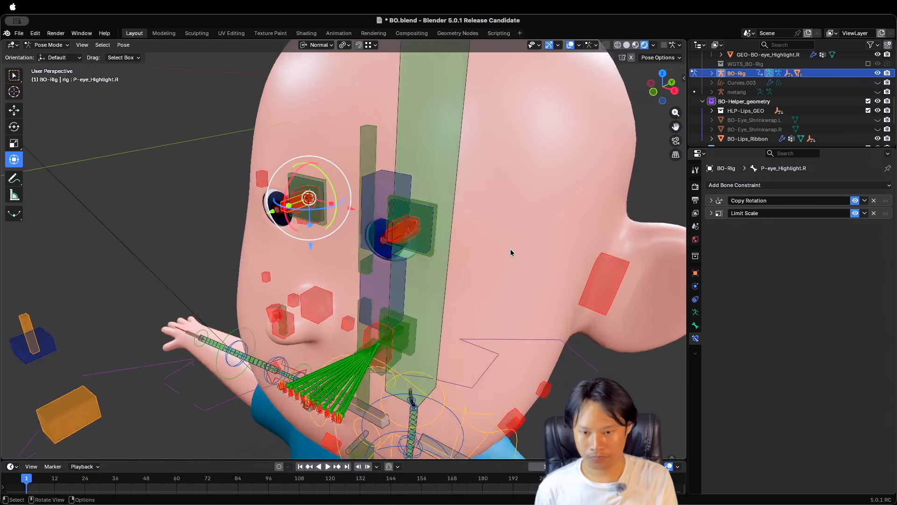
Select the DEF-eye.R bone in the character's eye and try scaling it to test the eye drivers.
middle_click_drag(510, 252, 465, 254)
scroll(465, 254, "down", 4)
left_click(280, 241)
middle_click_drag(280, 240, 355, 223)
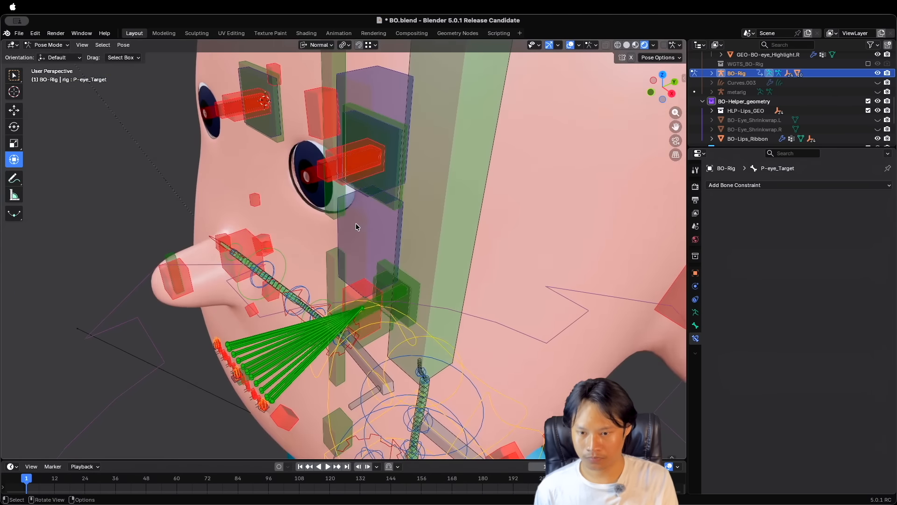
scroll(355, 223, "up", 3)
scroll(355, 224, "down", 3)
scroll(328, 201, "up", 4)
left_click(312, 186)
middle_click_drag(312, 186, 355, 196)
left_click(303, 192)
left_click(336, 177)
key("s")
scroll(481, 227, "down", 3)
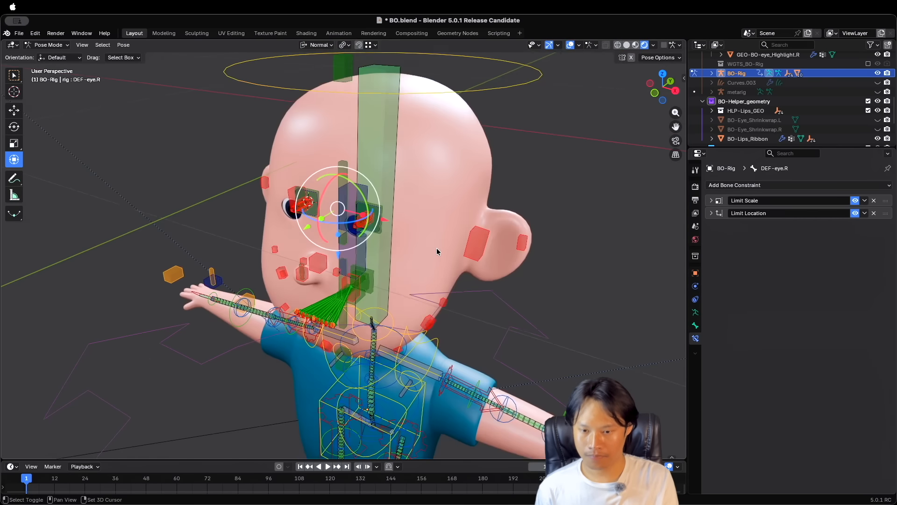
Test-scale DEF-eye.R with the viewport overlays hidden to check the eyes, and show the overlays again on the whole character.
middle_click_drag(481, 228, 511, 201)
key("shift+alt+z")
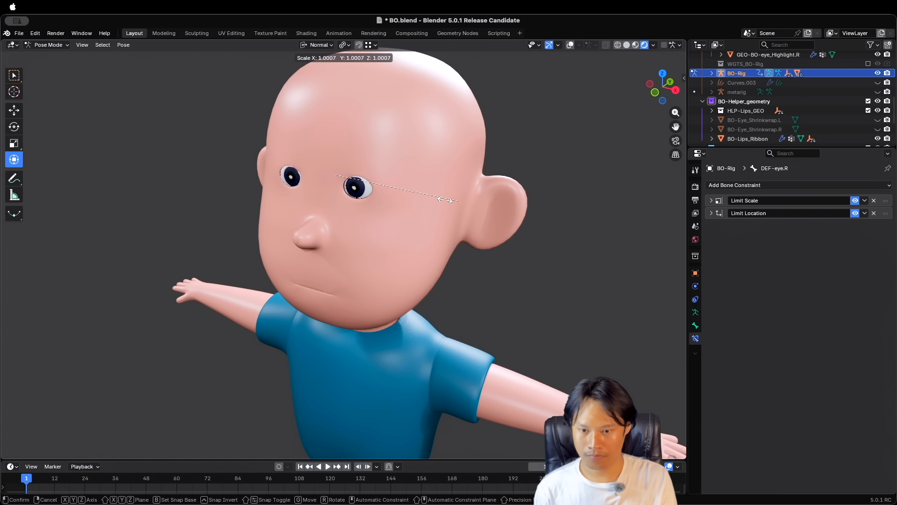
left_click(486, 203)
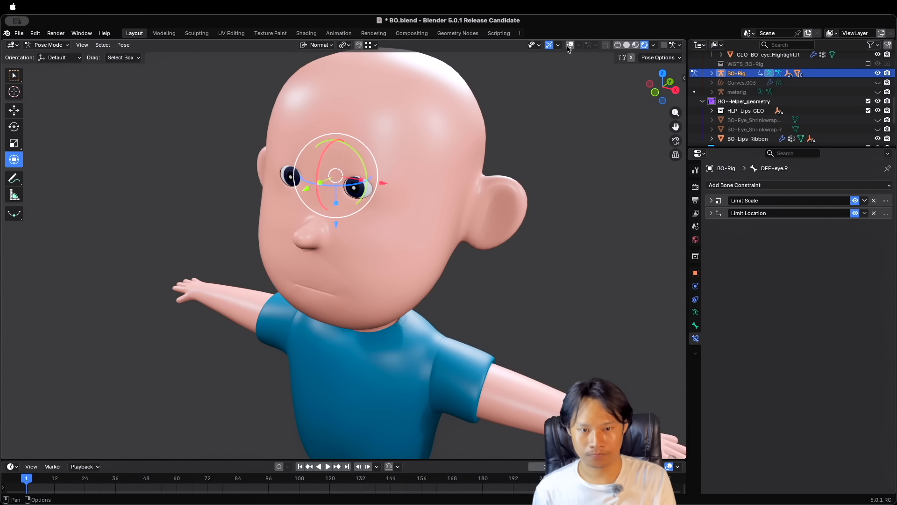
key("shift+alt+z")
scroll(442, 193, "down", 5)
middle_click_drag(442, 192, 400, 290)
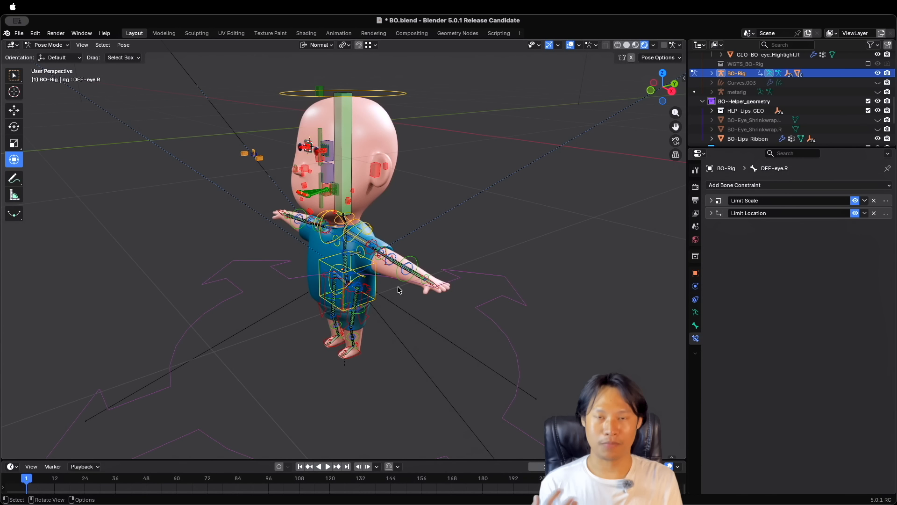